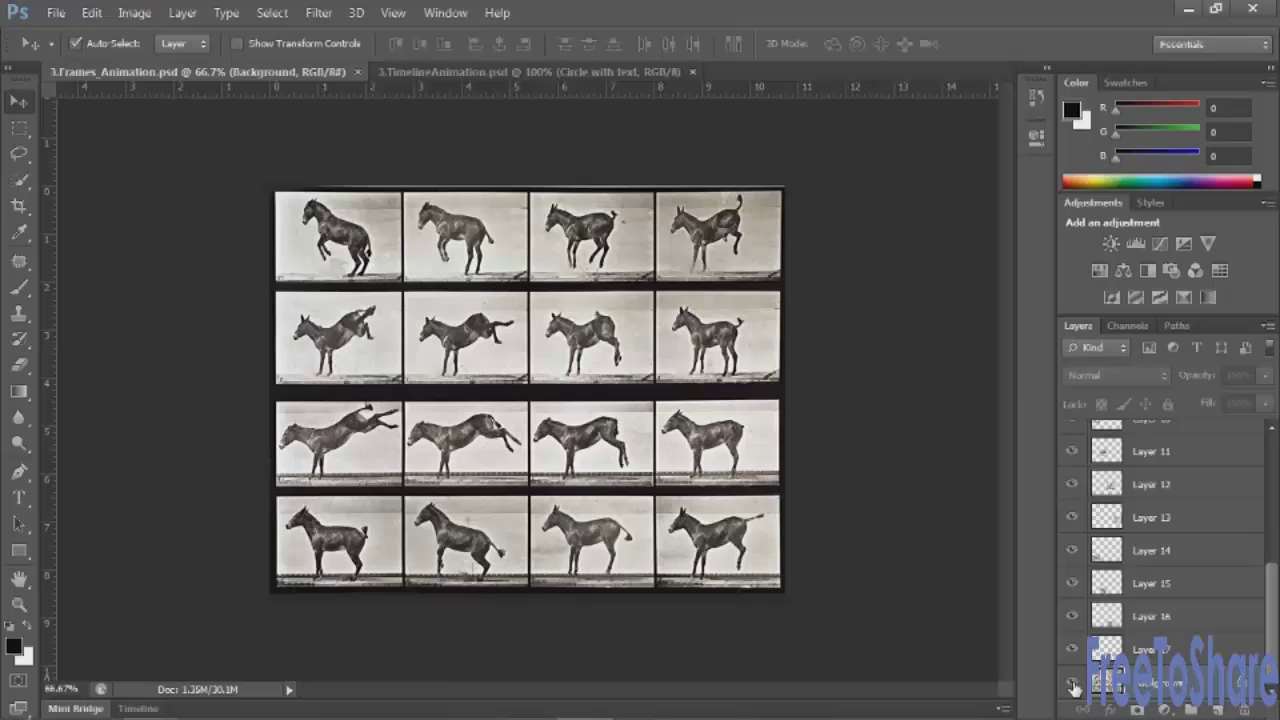
Step: Hide the Background layer and select Layers 2 through 17 together
{"action": "left_click", "coordinate": [1072, 684]}
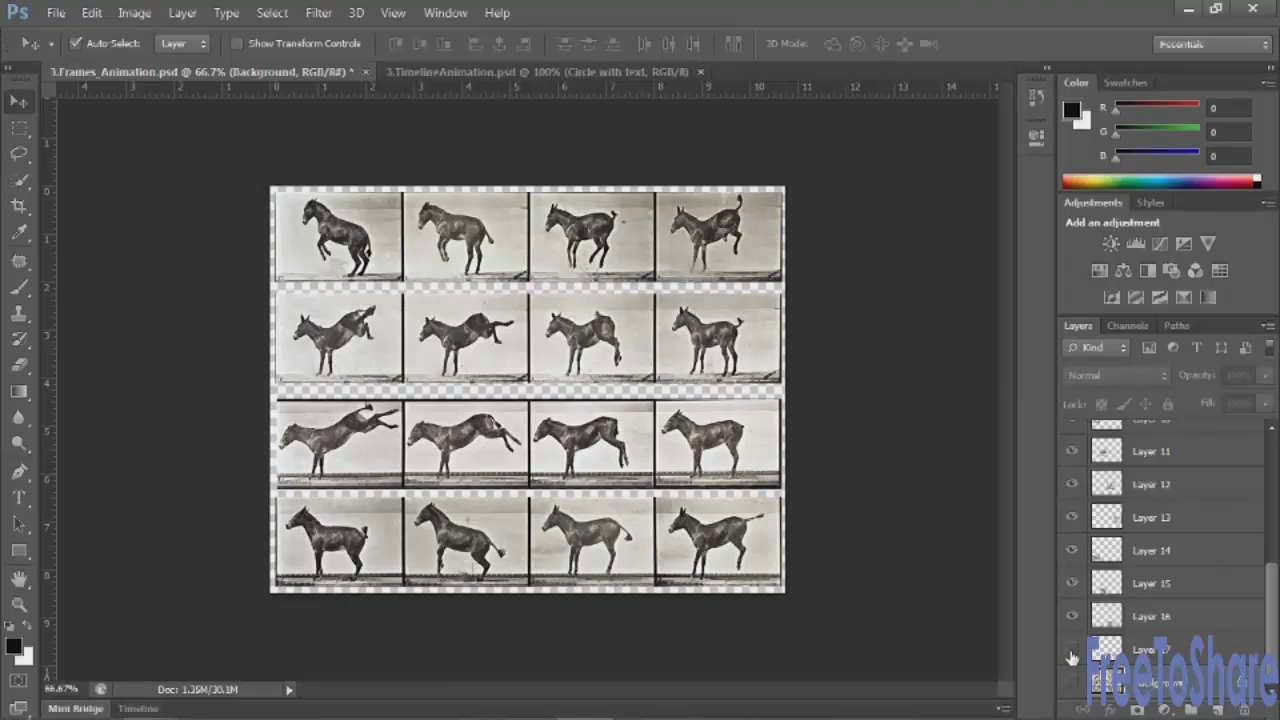
{"action": "left_click", "coordinate": [1072, 650]}
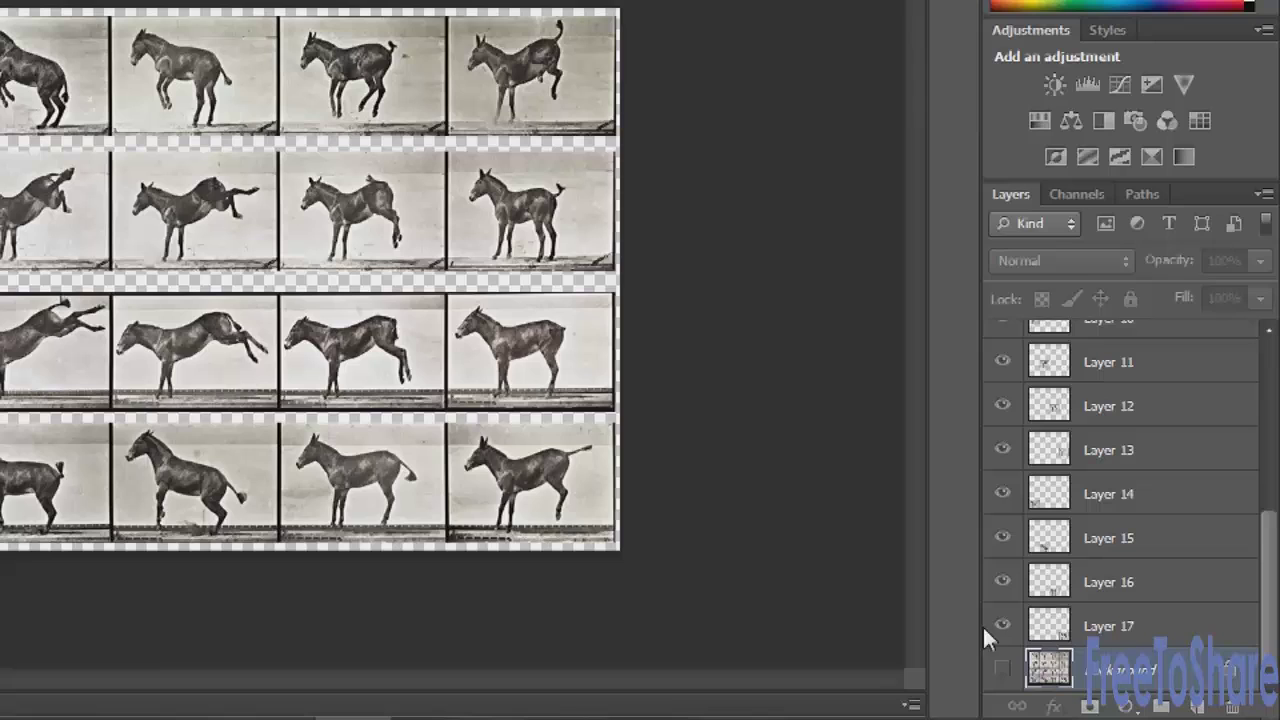
{"action": "left_click", "coordinate": [1135, 620]}
{"action": "left_click_drag", "start_coordinate": [1268, 604], "coordinate": [1266, 425]}
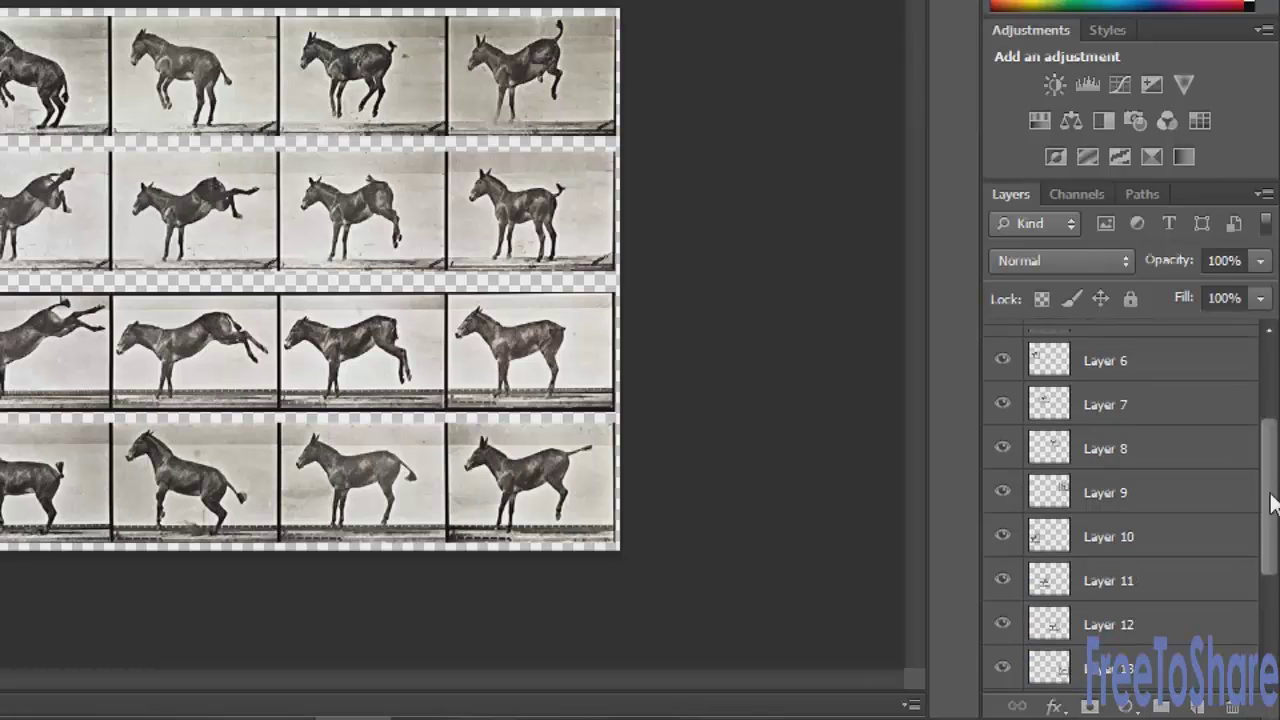
{"action": "left_click", "coordinate": [1153, 343], "text": "shift"}
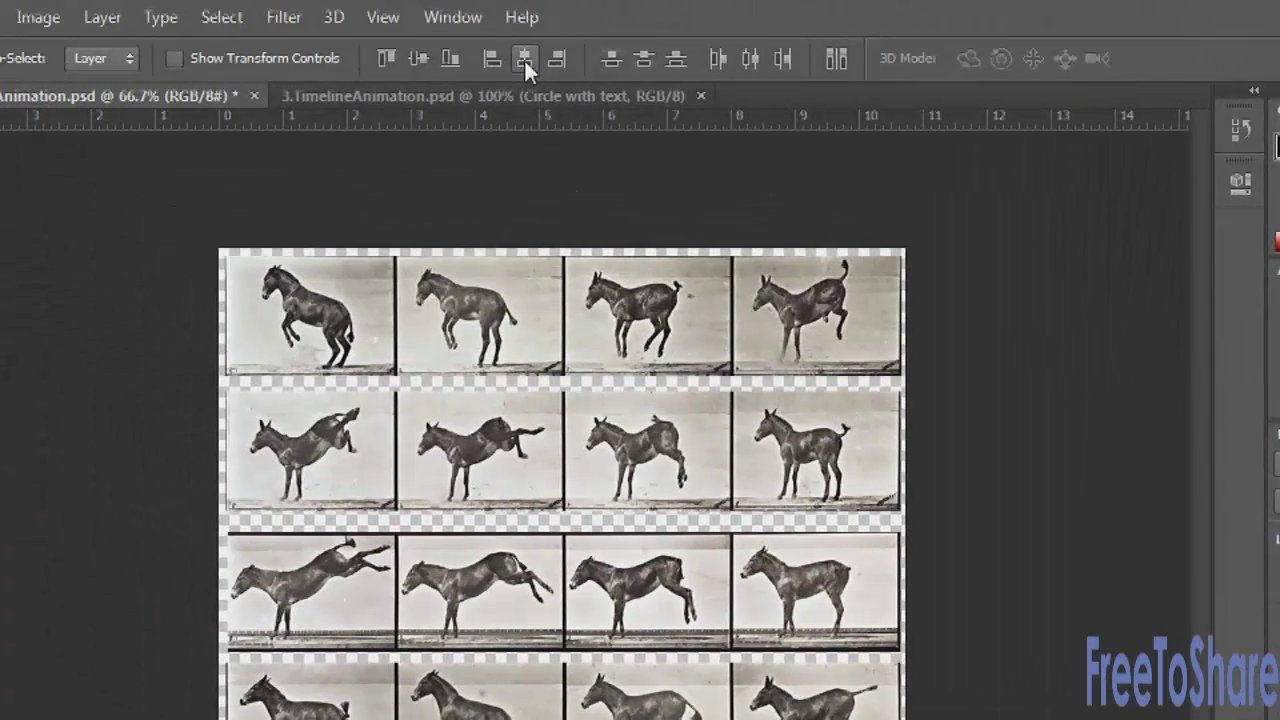
Step: Centre the horse frames horizontally and vertically, then trim the canvas by transparent pixels
{"action": "left_click", "coordinate": [524, 58]}
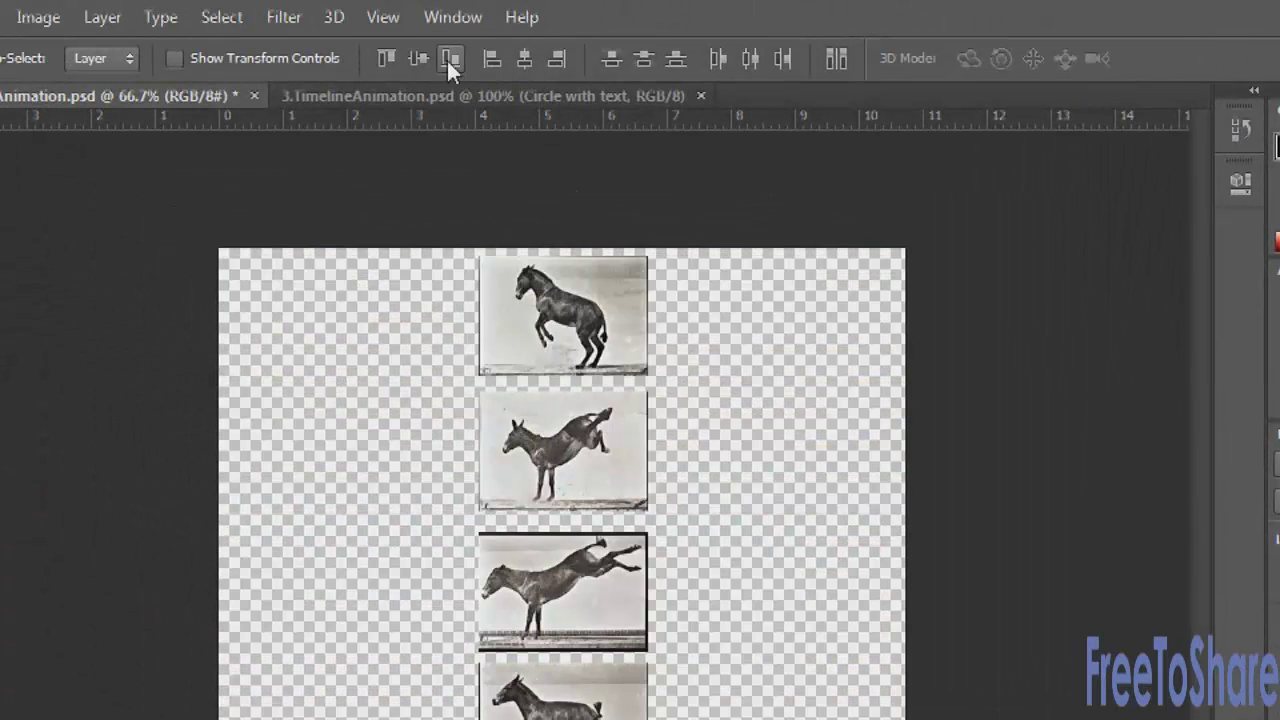
{"action": "left_click", "coordinate": [412, 58]}
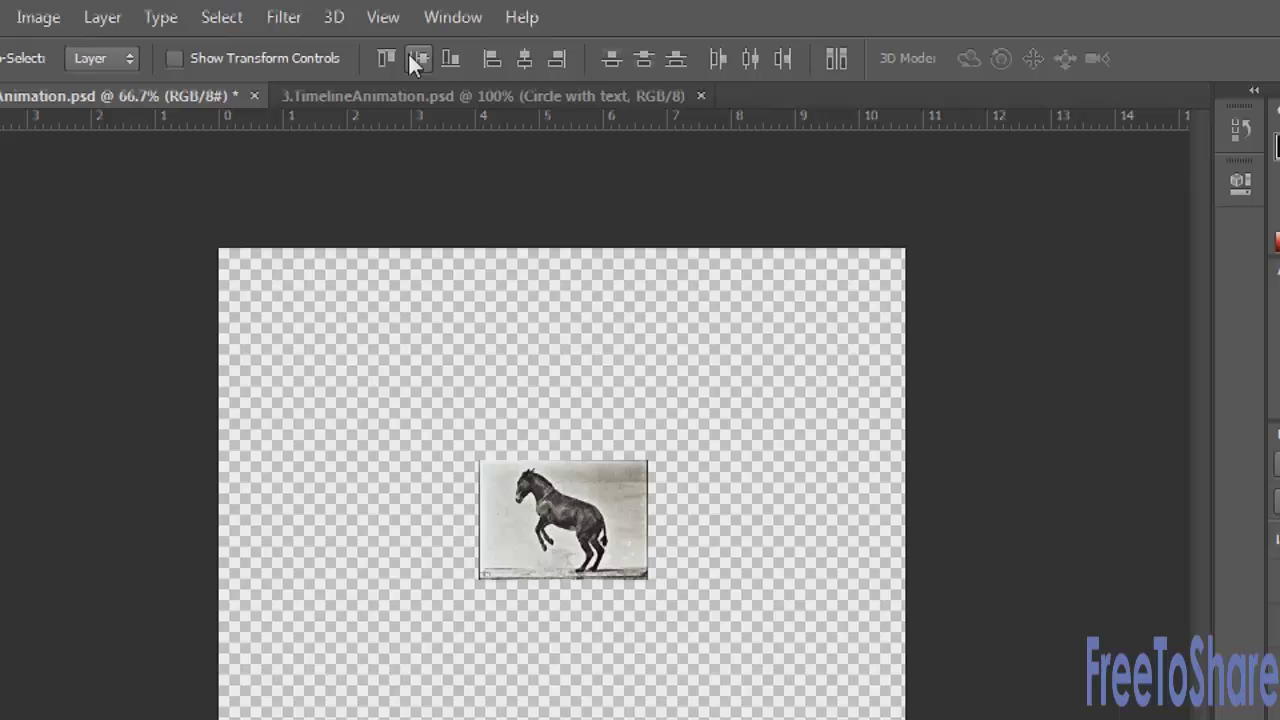
{"action": "left_click", "coordinate": [40, 29]}
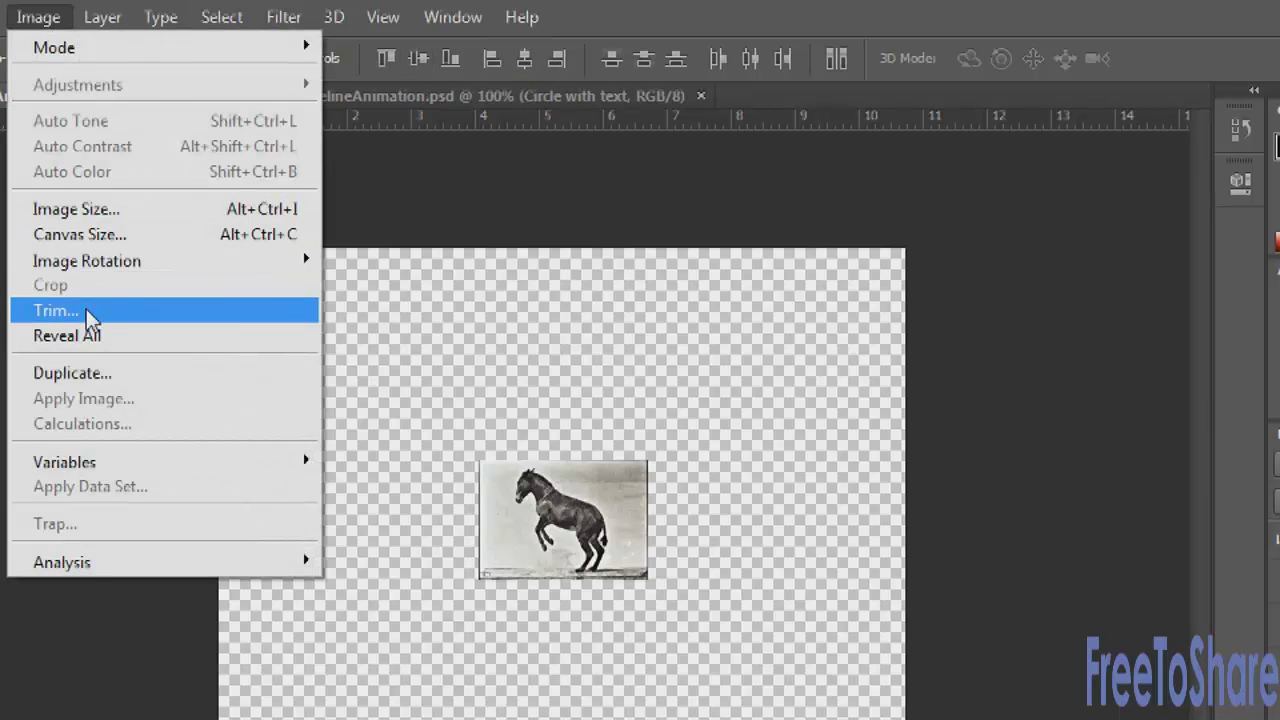
{"action": "left_click", "coordinate": [88, 308]}
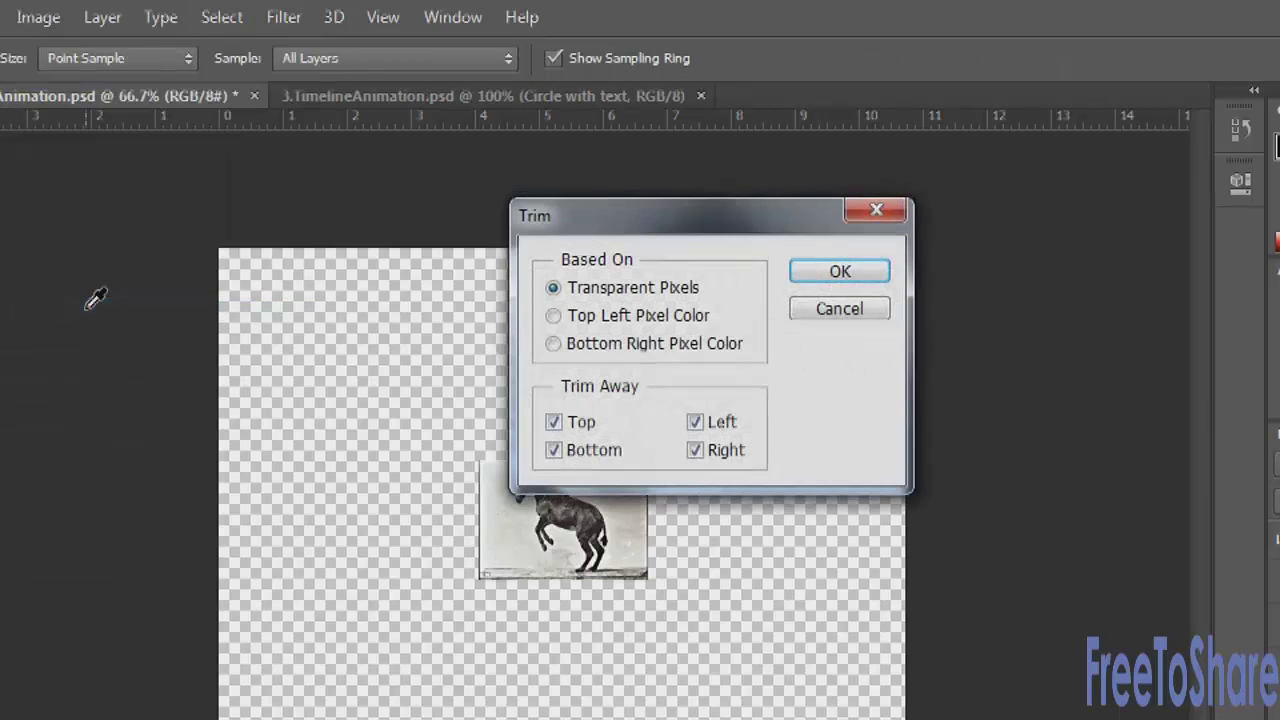
{"action": "left_click", "coordinate": [815, 281]}
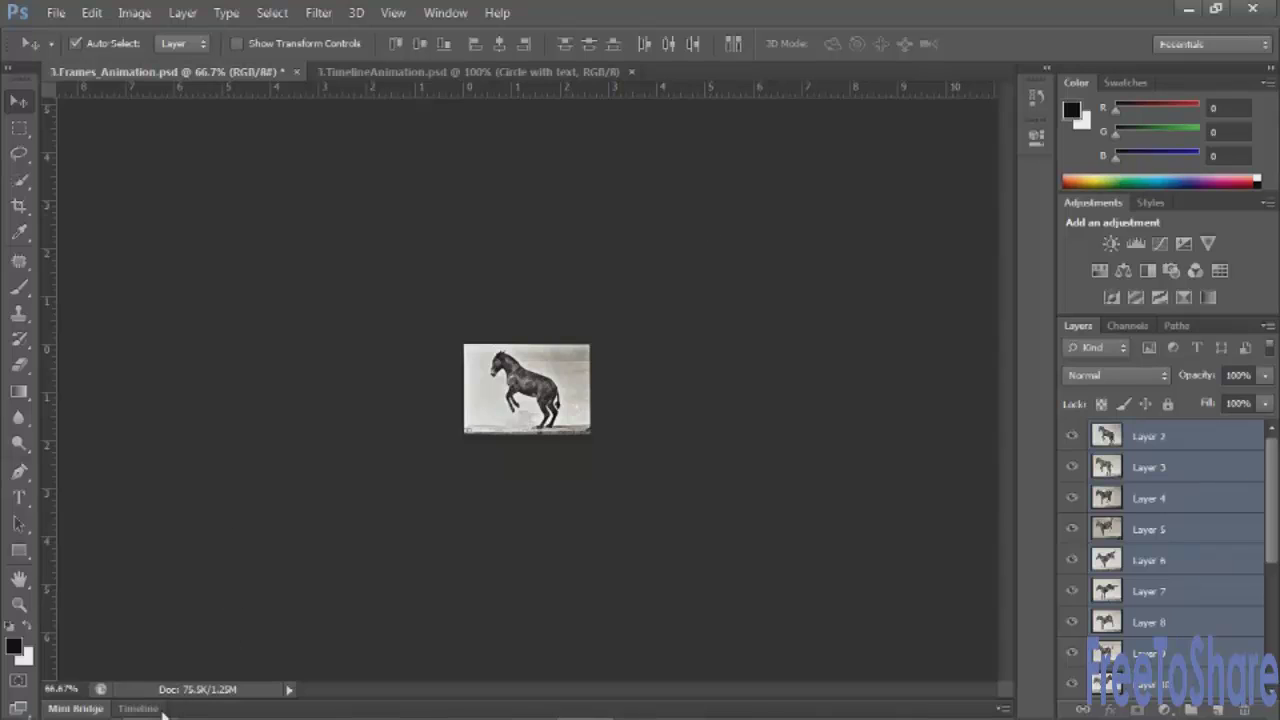
Step: Show the Timeline panel in frame-animation mode with a single 5-second frame
{"action": "left_click", "coordinate": [160, 709]}
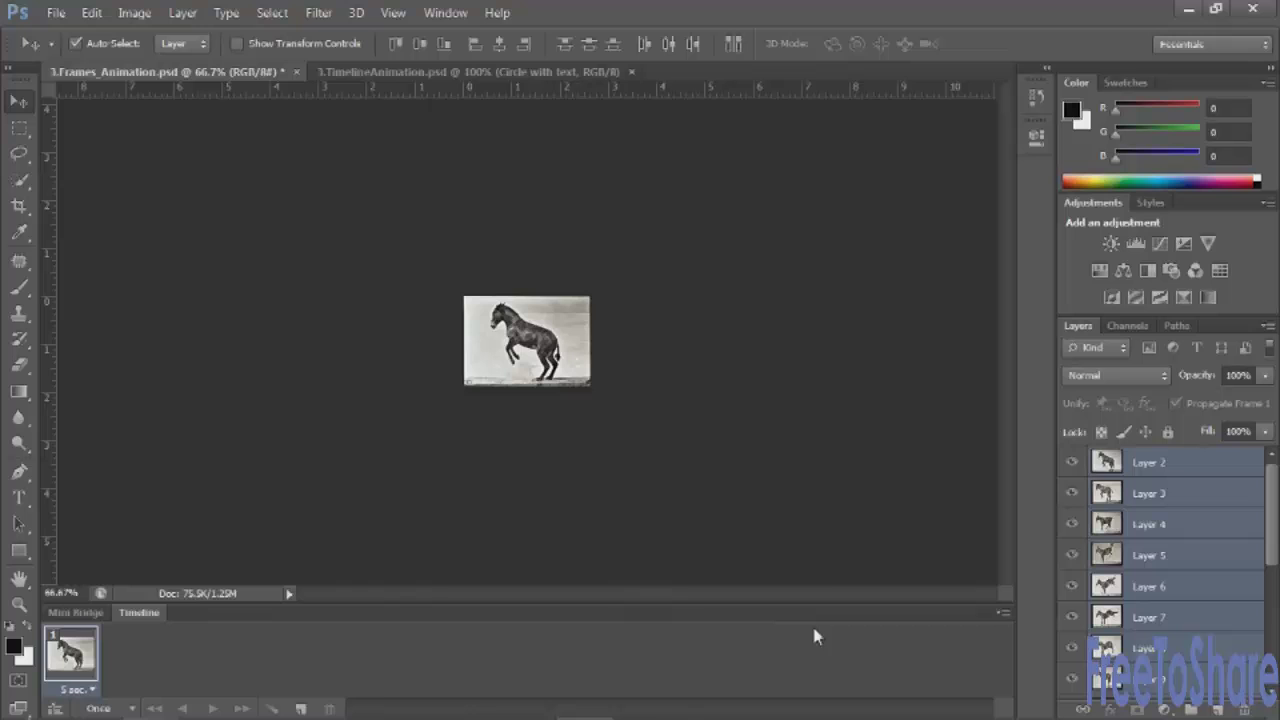
{"action": "left_click", "coordinate": [430, 13]}
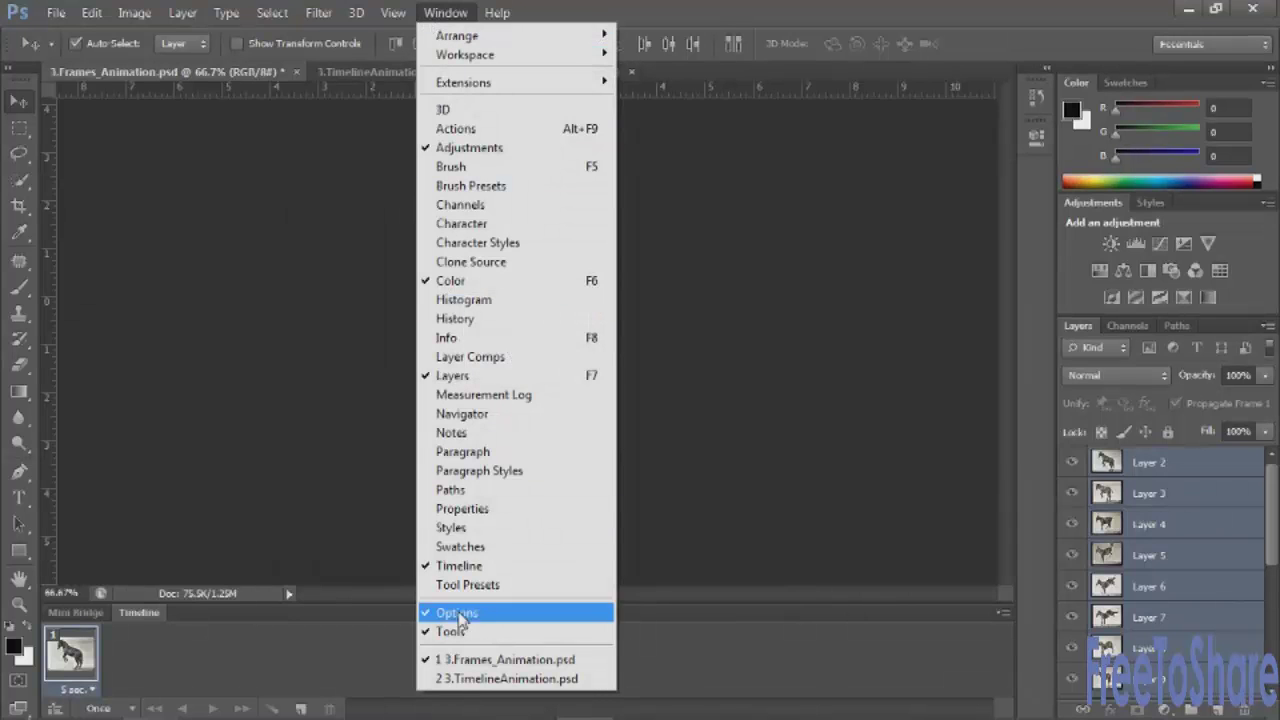
{"action": "left_click", "coordinate": [188, 645]}
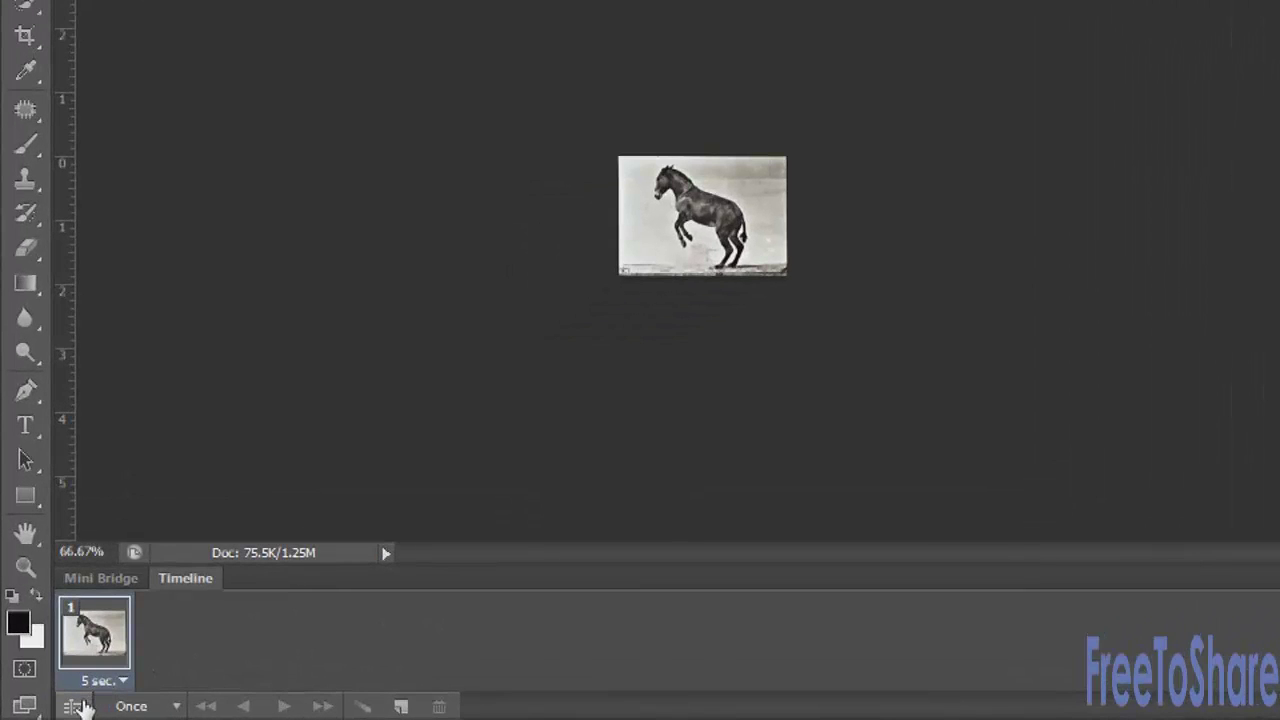
{"action": "left_click", "coordinate": [74, 707]}
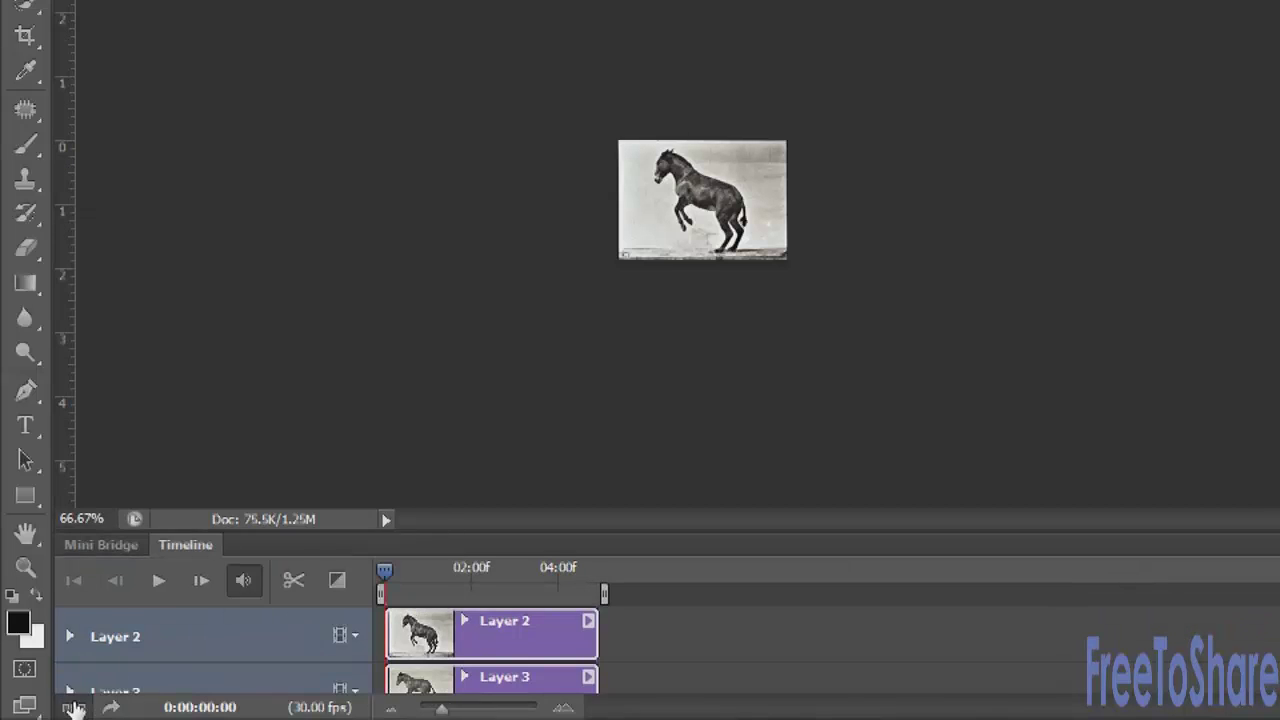
{"action": "left_click", "coordinate": [74, 707]}
{"action": "left_click", "coordinate": [74, 707]}
{"action": "left_click", "coordinate": [74, 707]}
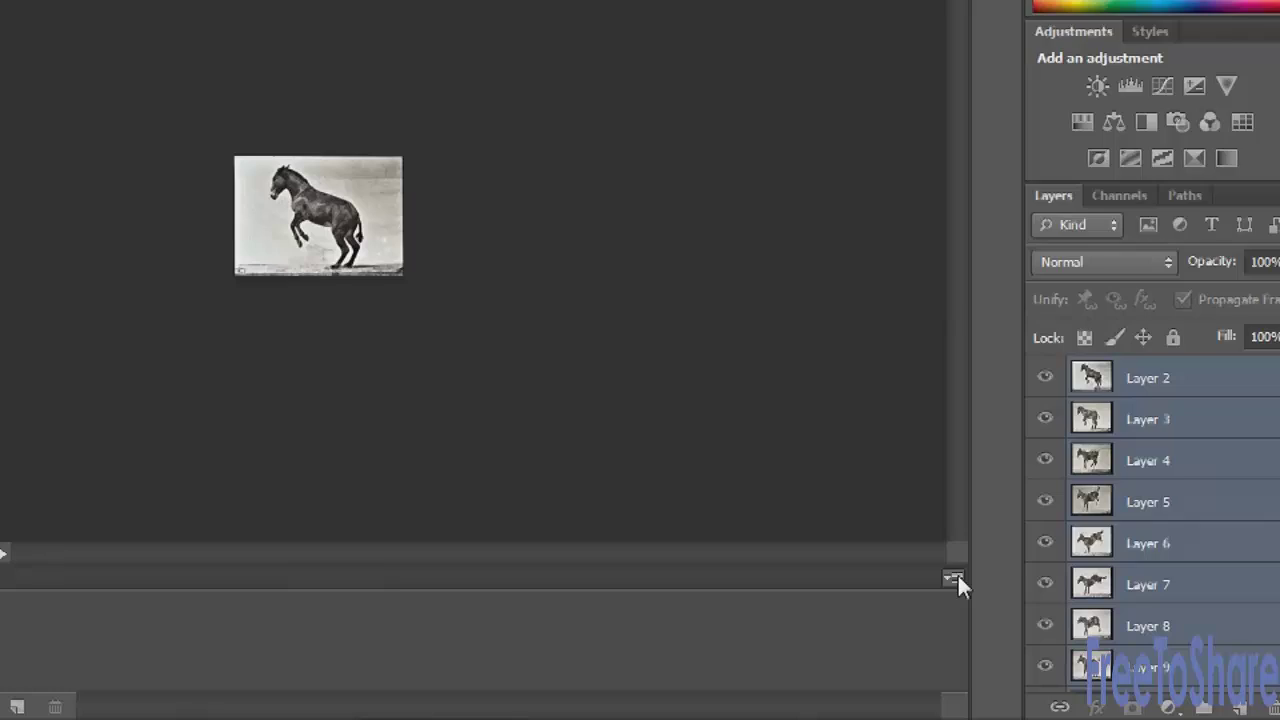
Step: Make frames from the horse layers, delete the Background layer, and remove the empty first frame
{"action": "left_click", "coordinate": [953, 579]}
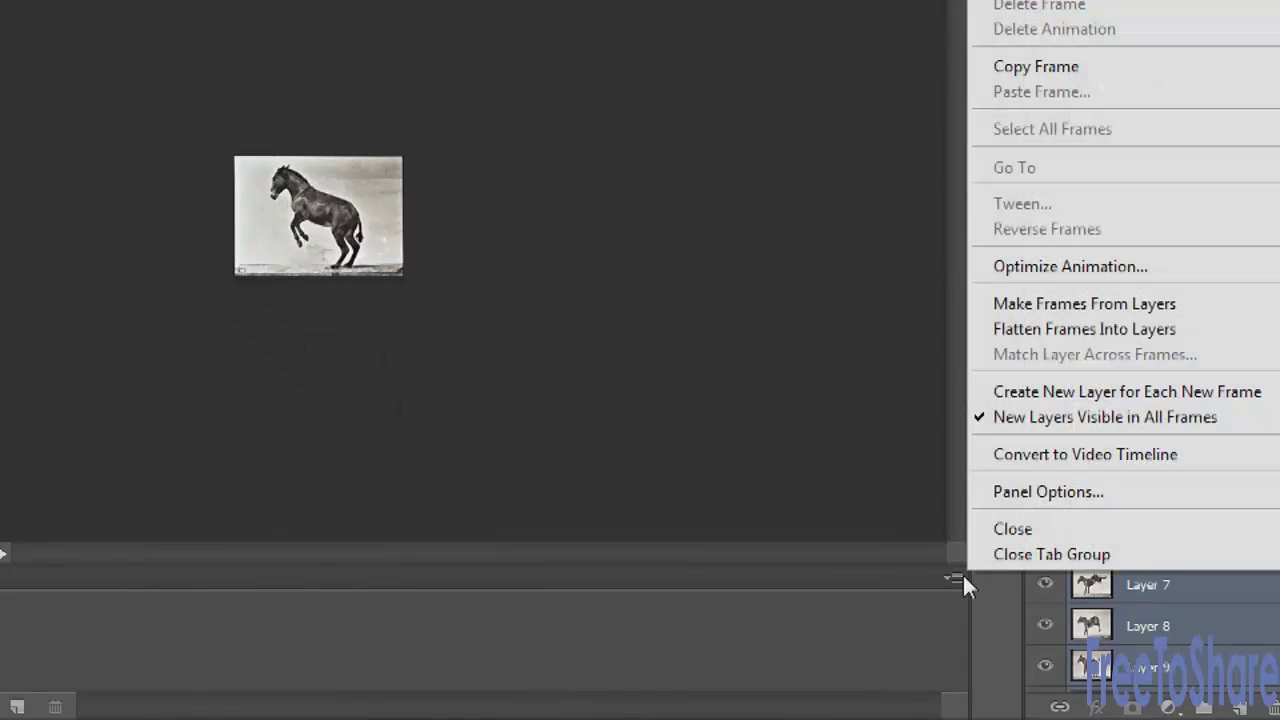
{"action": "left_click", "coordinate": [1046, 306]}
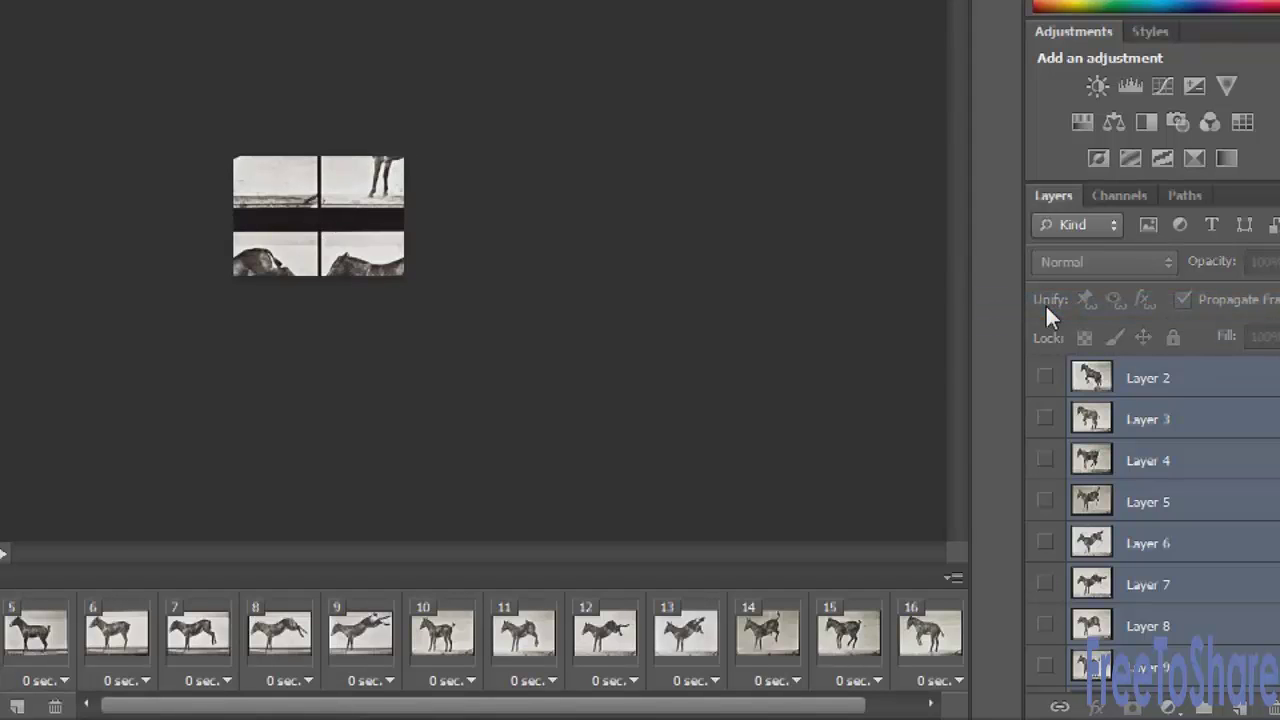
{"action": "left_click_drag", "start_coordinate": [1272, 436], "coordinate": [1268, 590]}
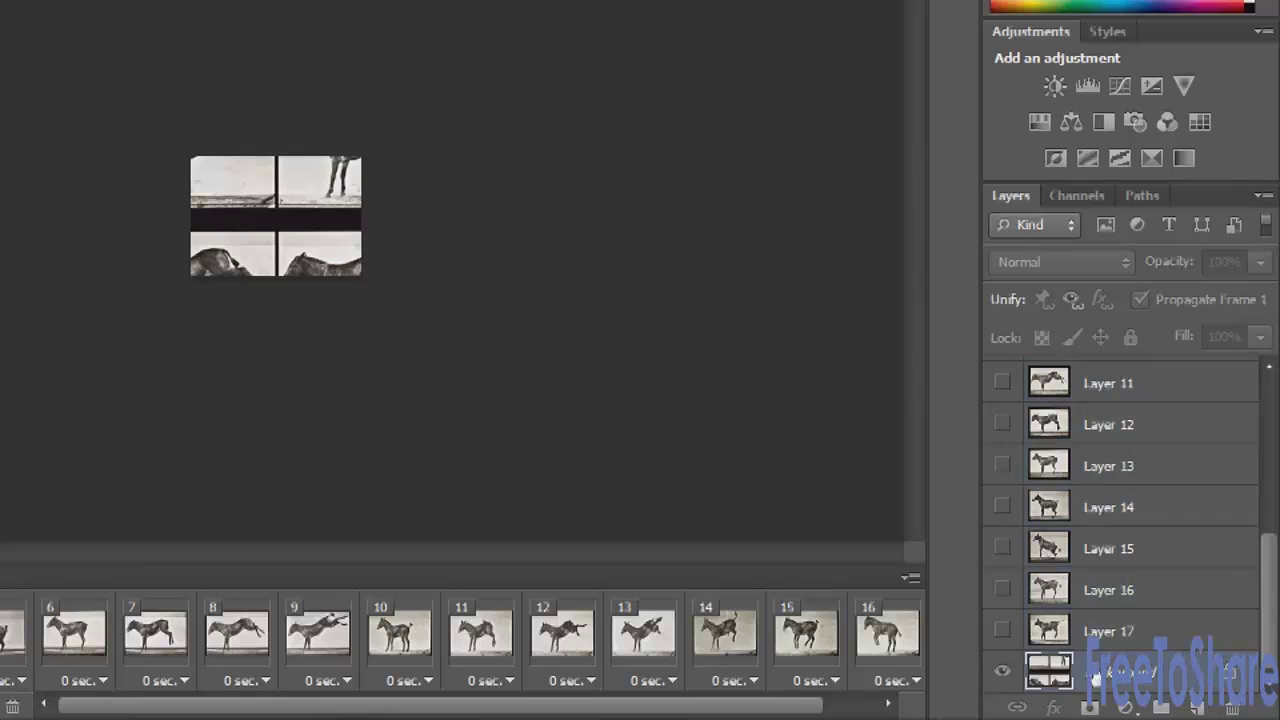
{"action": "left_click", "coordinate": [1095, 672]}
{"action": "left_click_drag", "start_coordinate": [1177, 678], "coordinate": [1232, 707]}
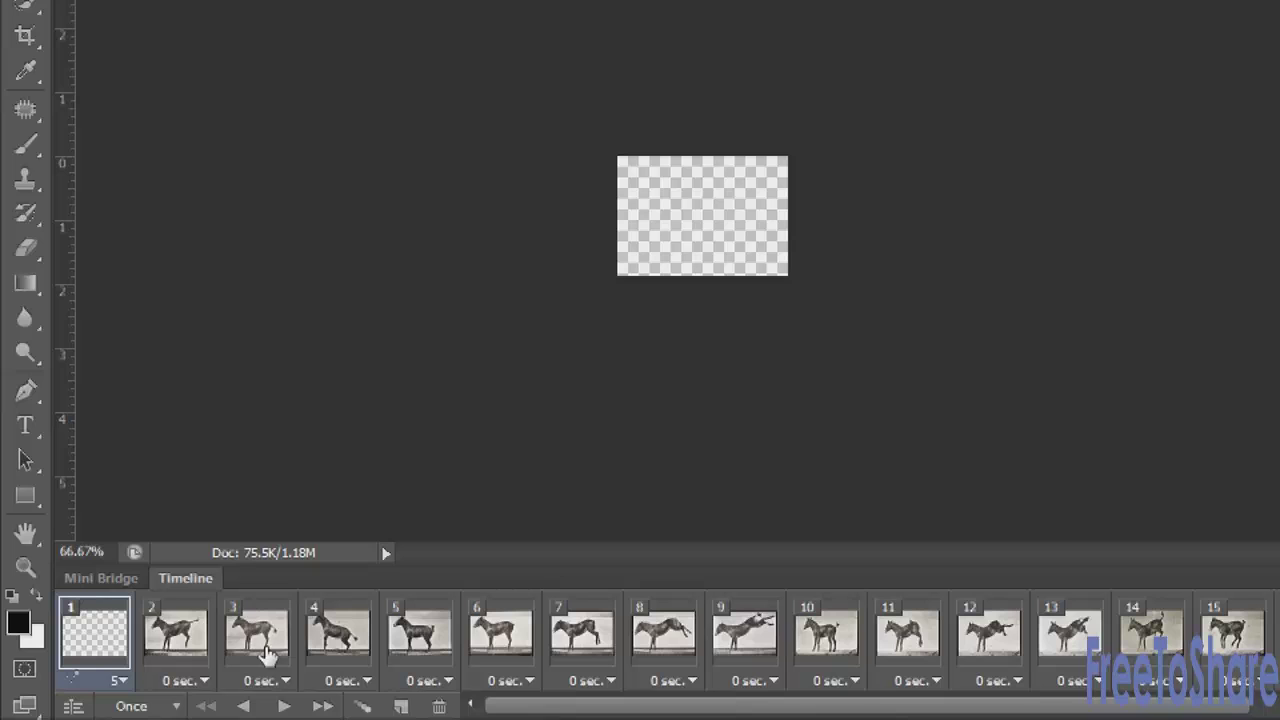
{"action": "left_click", "coordinate": [438, 706]}
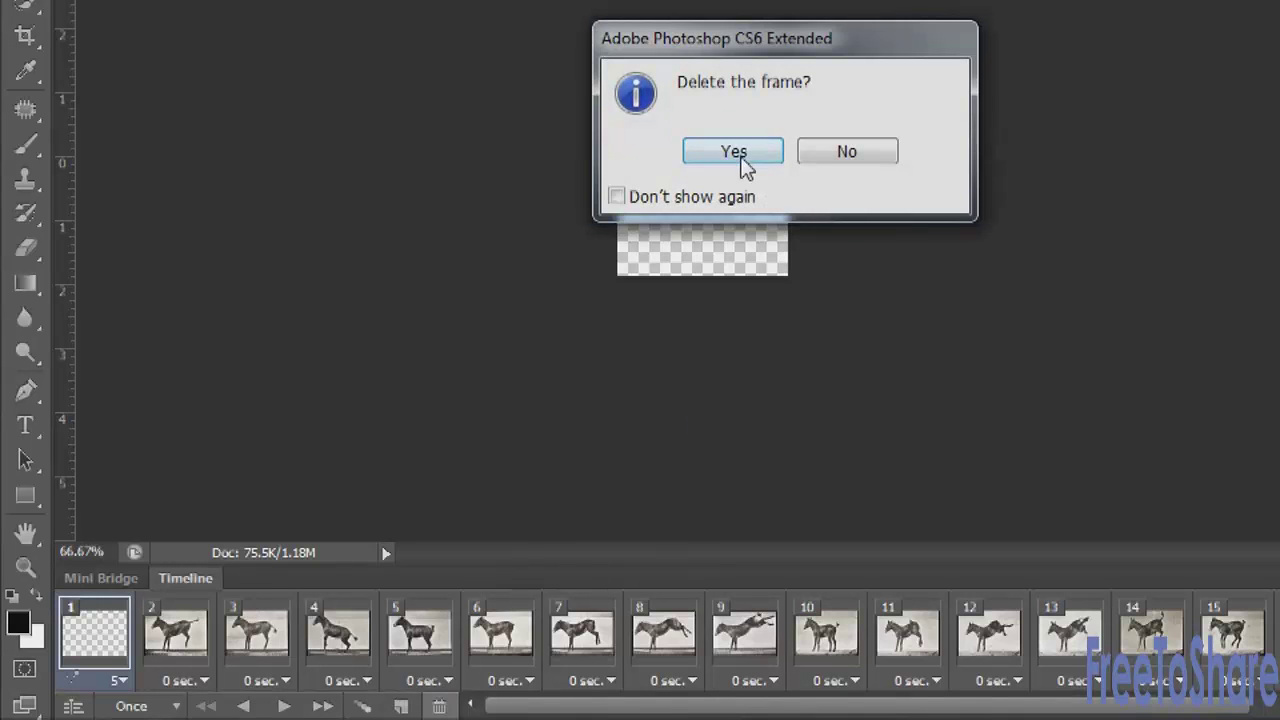
{"action": "left_click", "coordinate": [740, 155]}
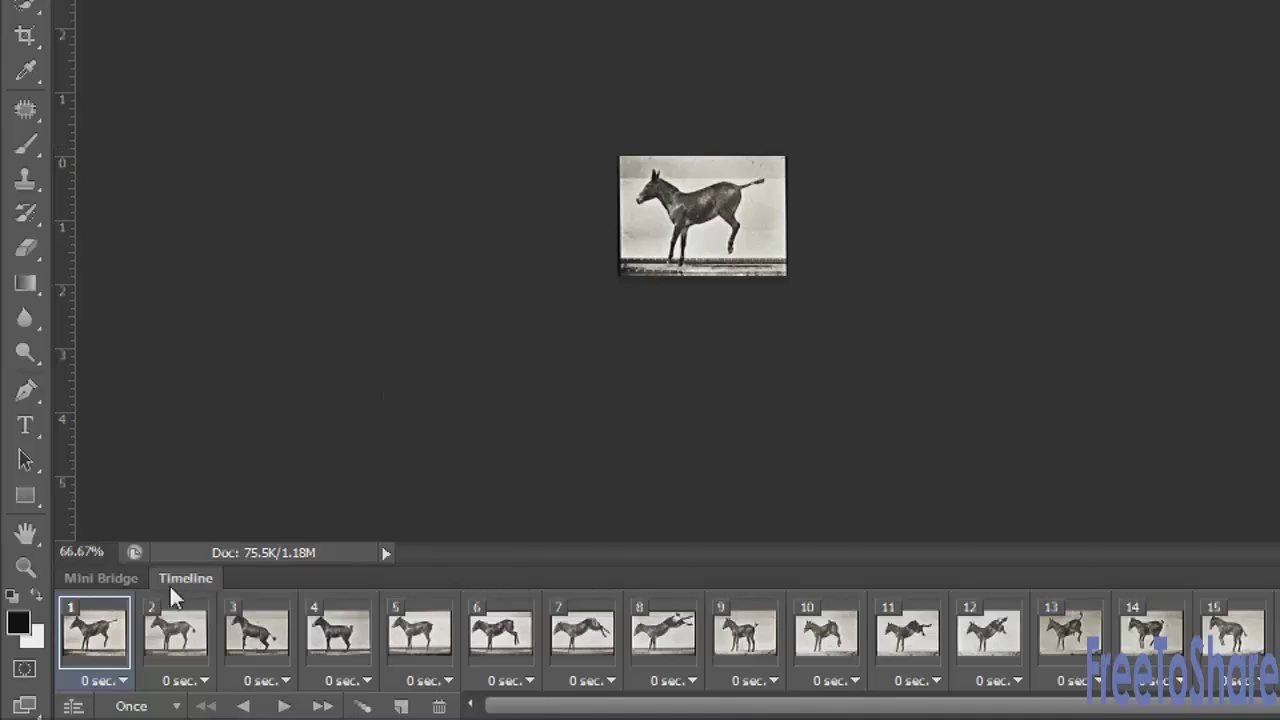
Step: Select all sixteen horse frames and give them a 0.2-second delay
{"action": "left_click", "coordinate": [120, 683]}
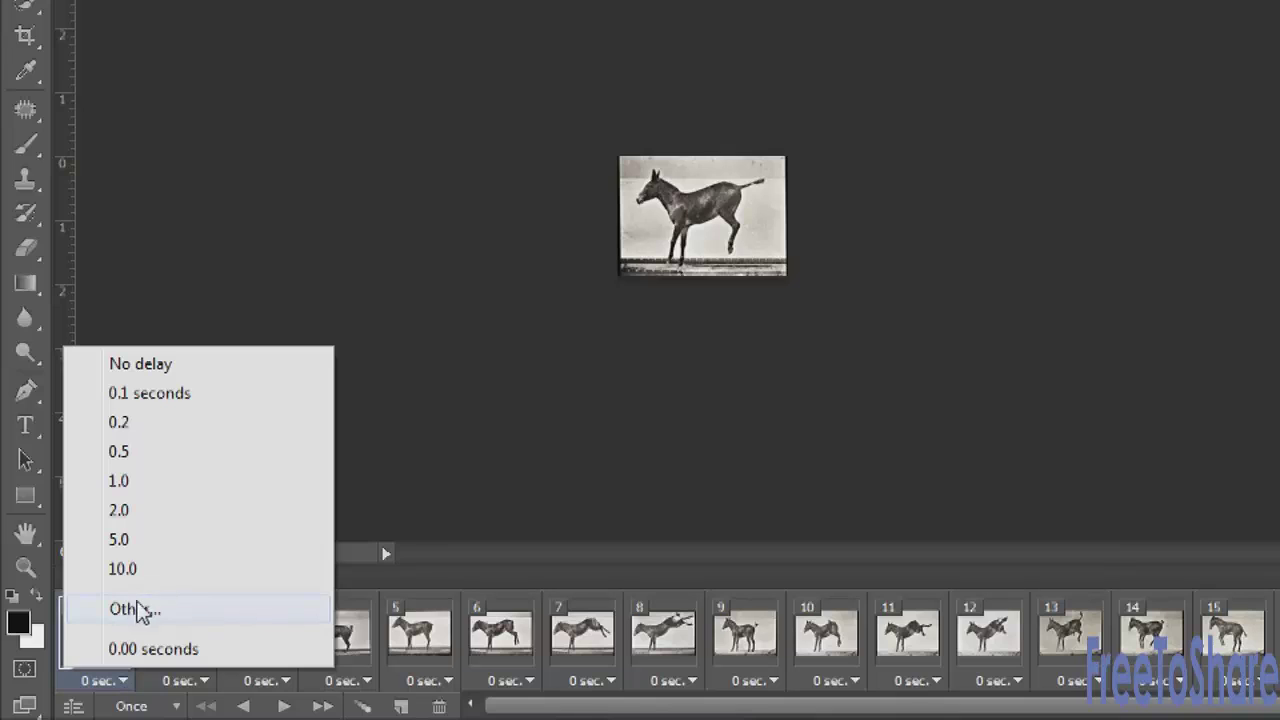
{"action": "left_click", "coordinate": [420, 645]}
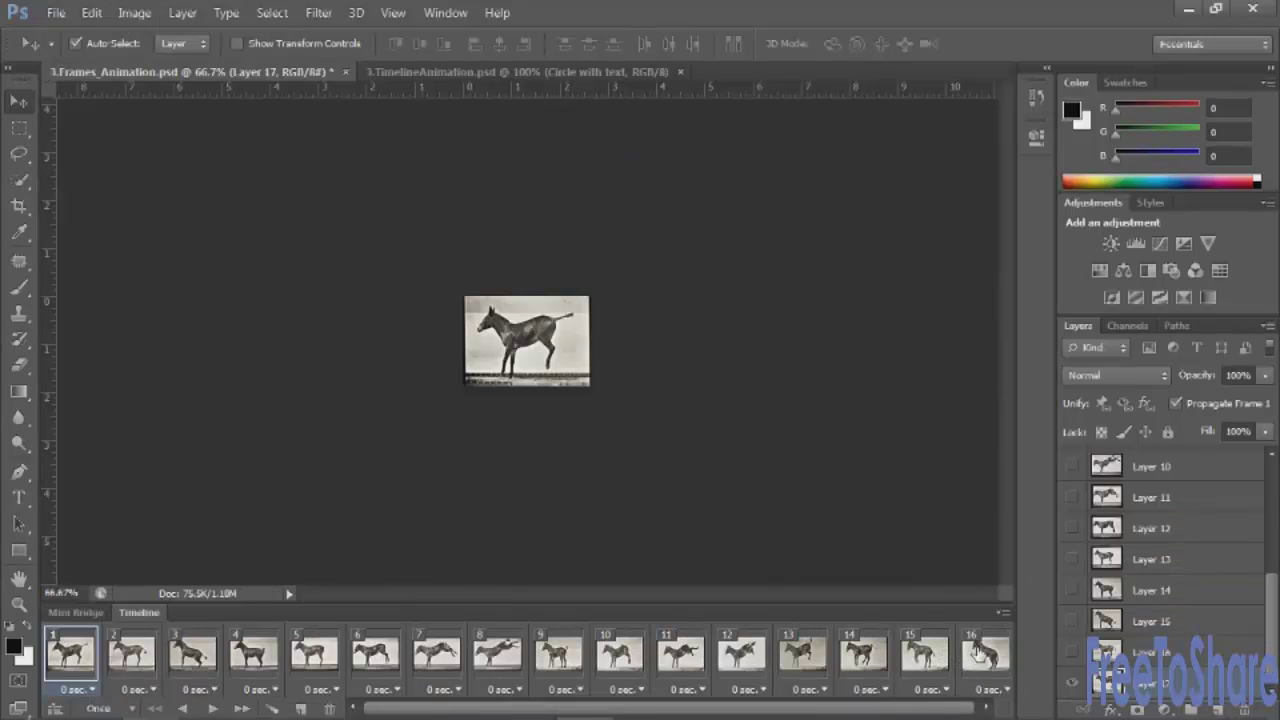
{"action": "left_click", "coordinate": [980, 655], "text": "shift"}
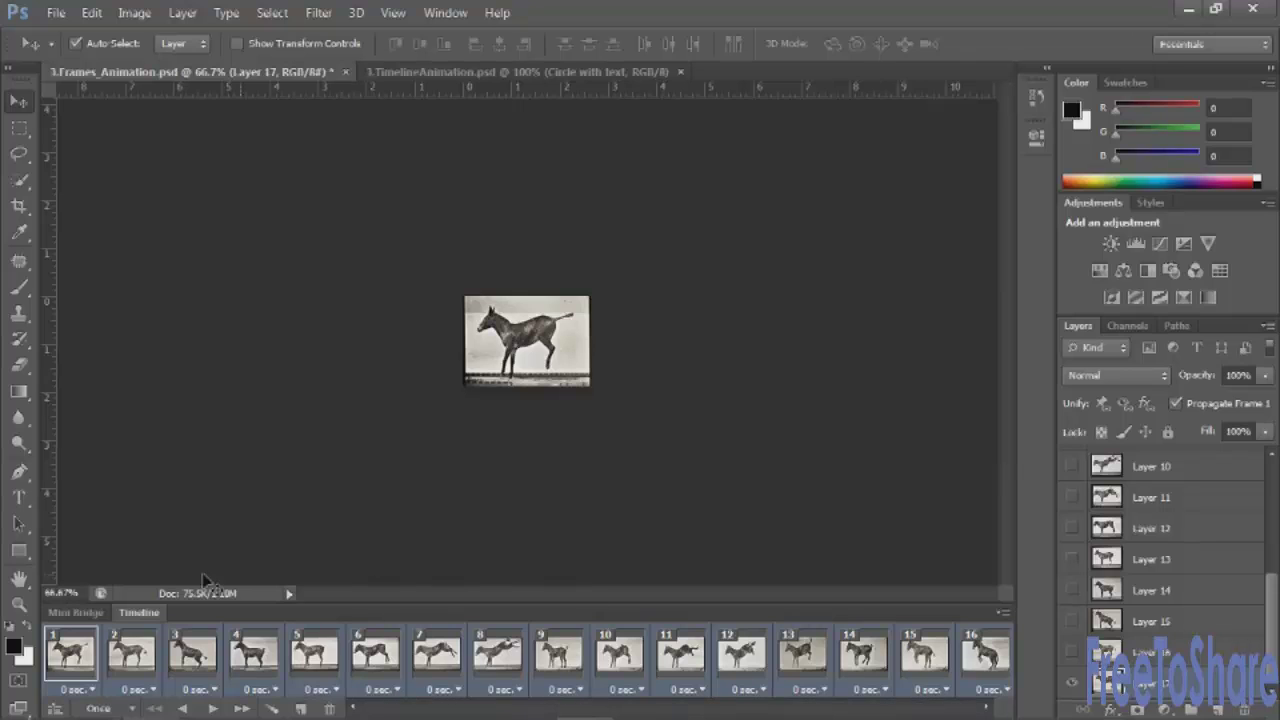
{"action": "left_click", "coordinate": [93, 690]}
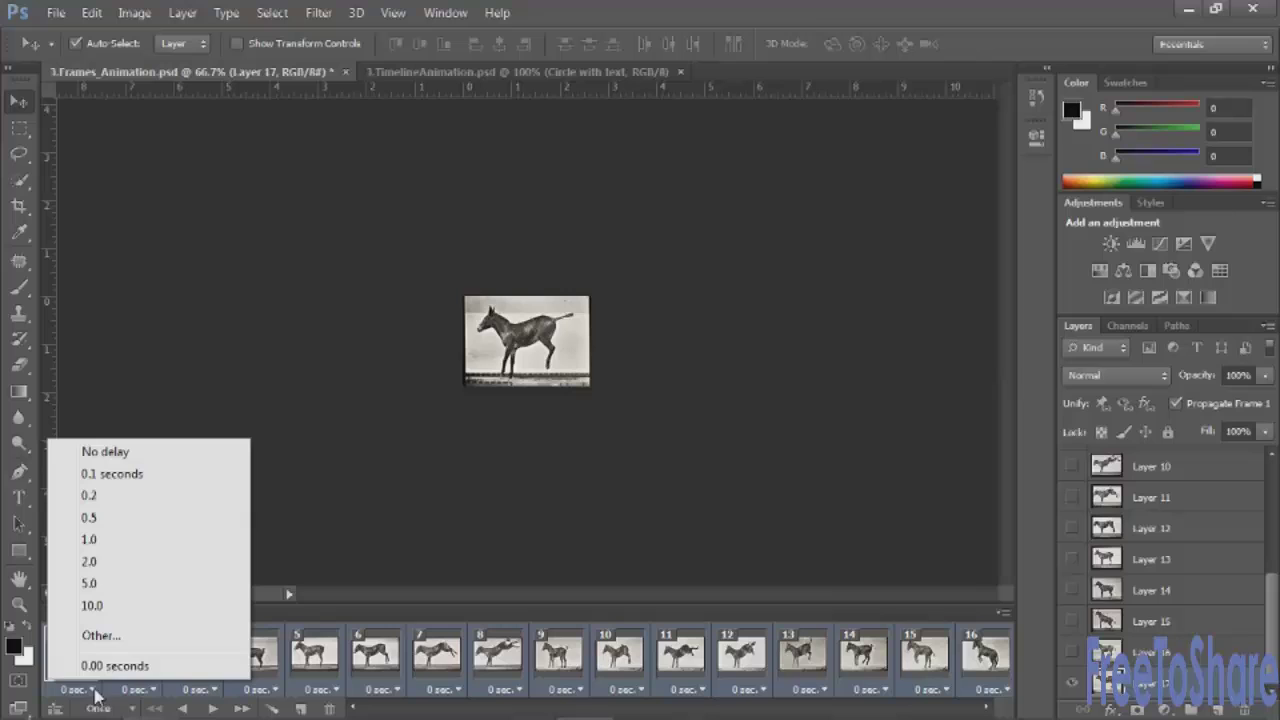
{"action": "left_click", "coordinate": [104, 496]}
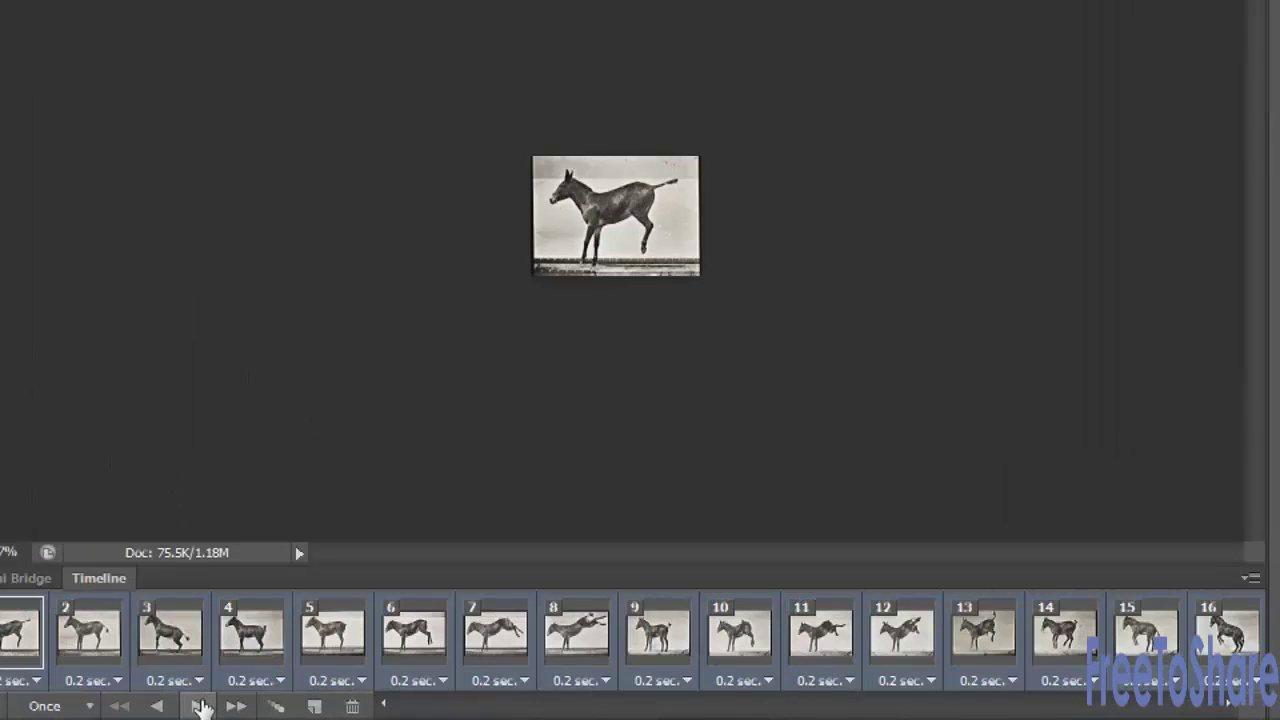
Step: Set the animation's looping to Forever and preview it playing
{"action": "left_click", "coordinate": [213, 708]}
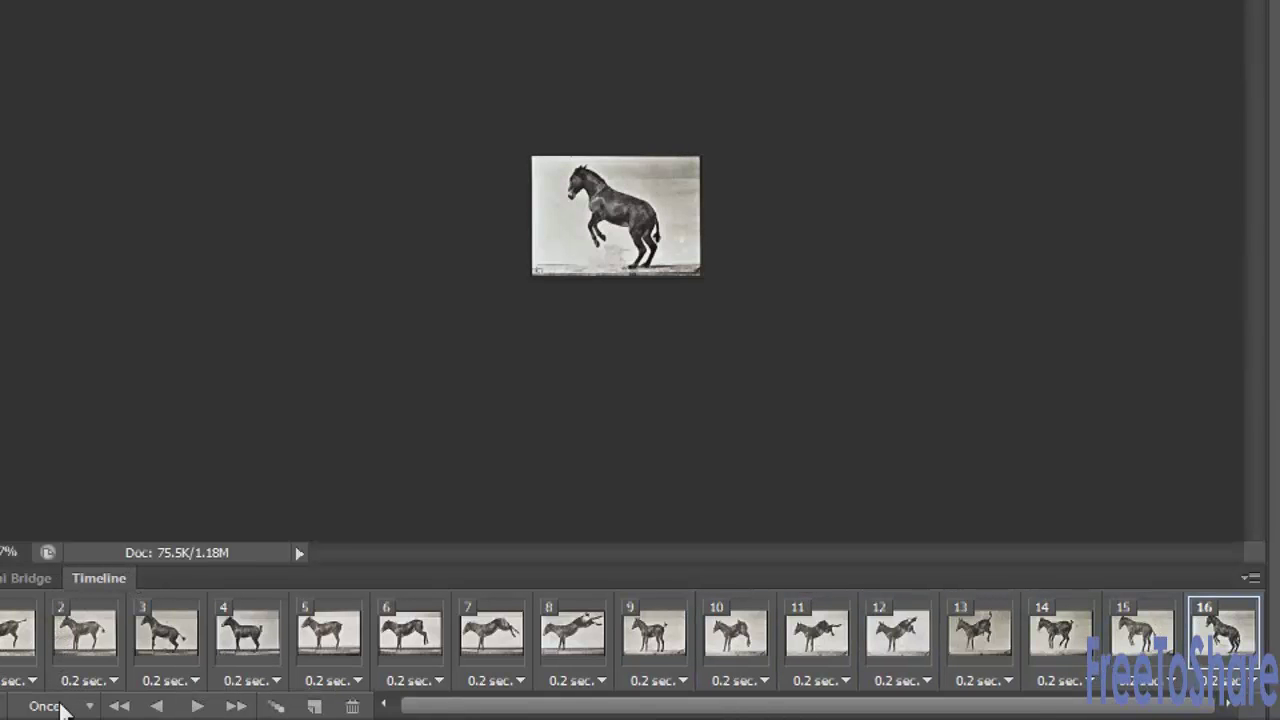
{"action": "left_click", "coordinate": [86, 708]}
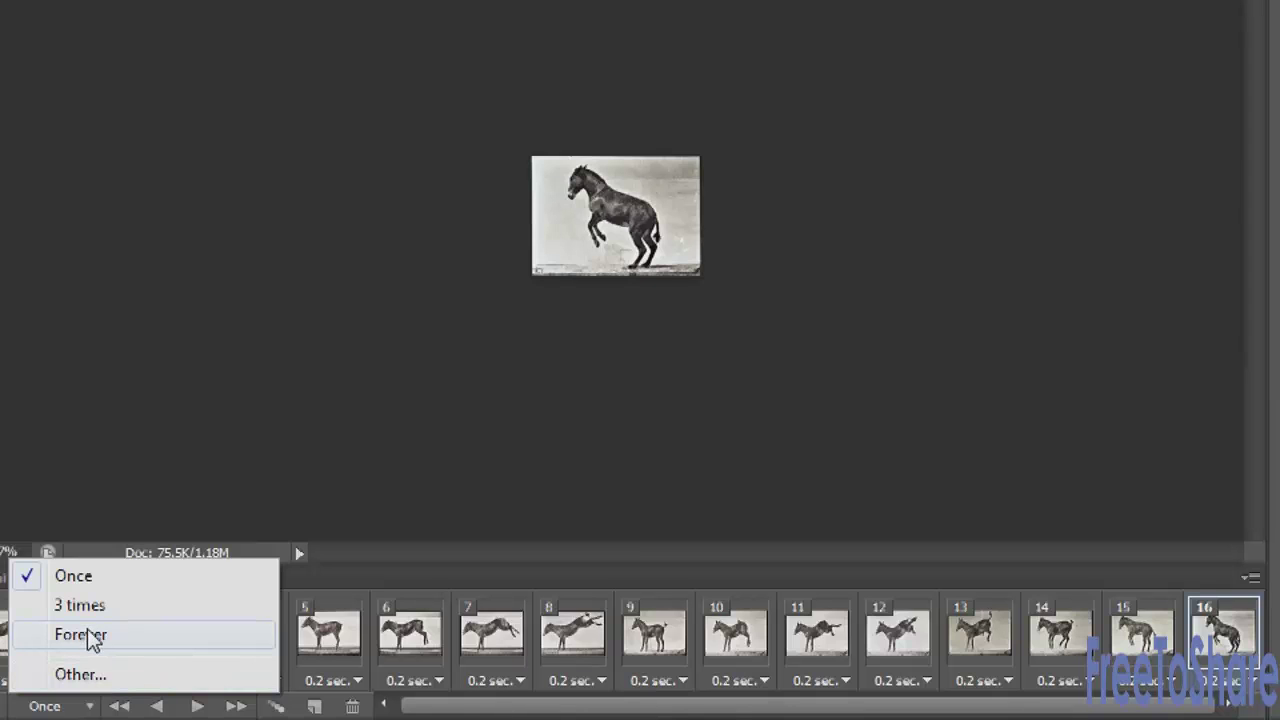
{"action": "left_click", "coordinate": [90, 636]}
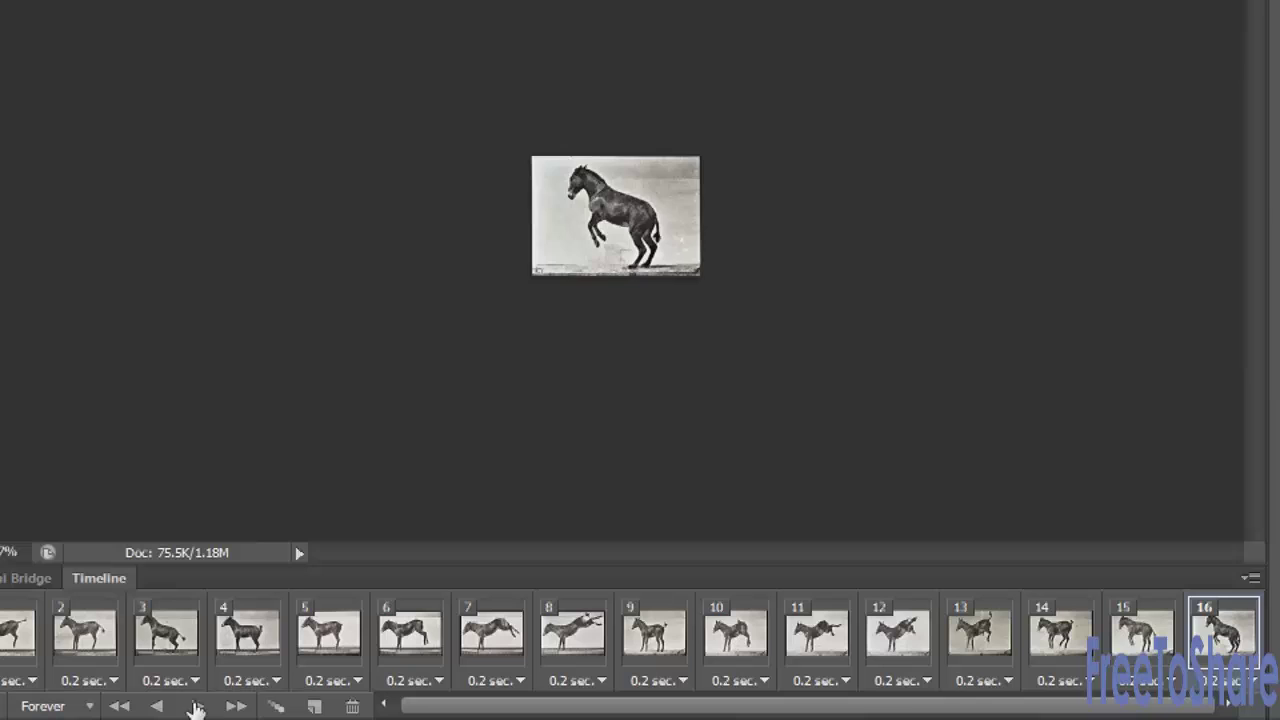
{"action": "left_click", "coordinate": [196, 707]}
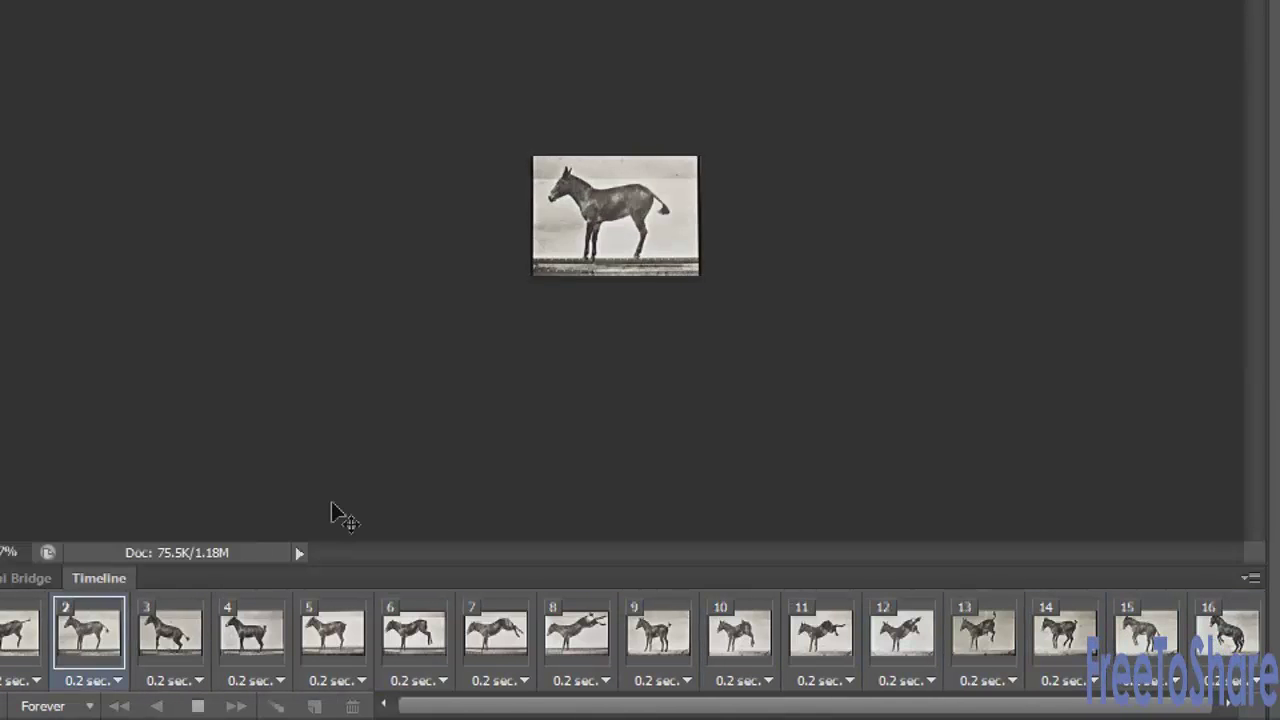
{"action": "left_click", "coordinate": [198, 706]}
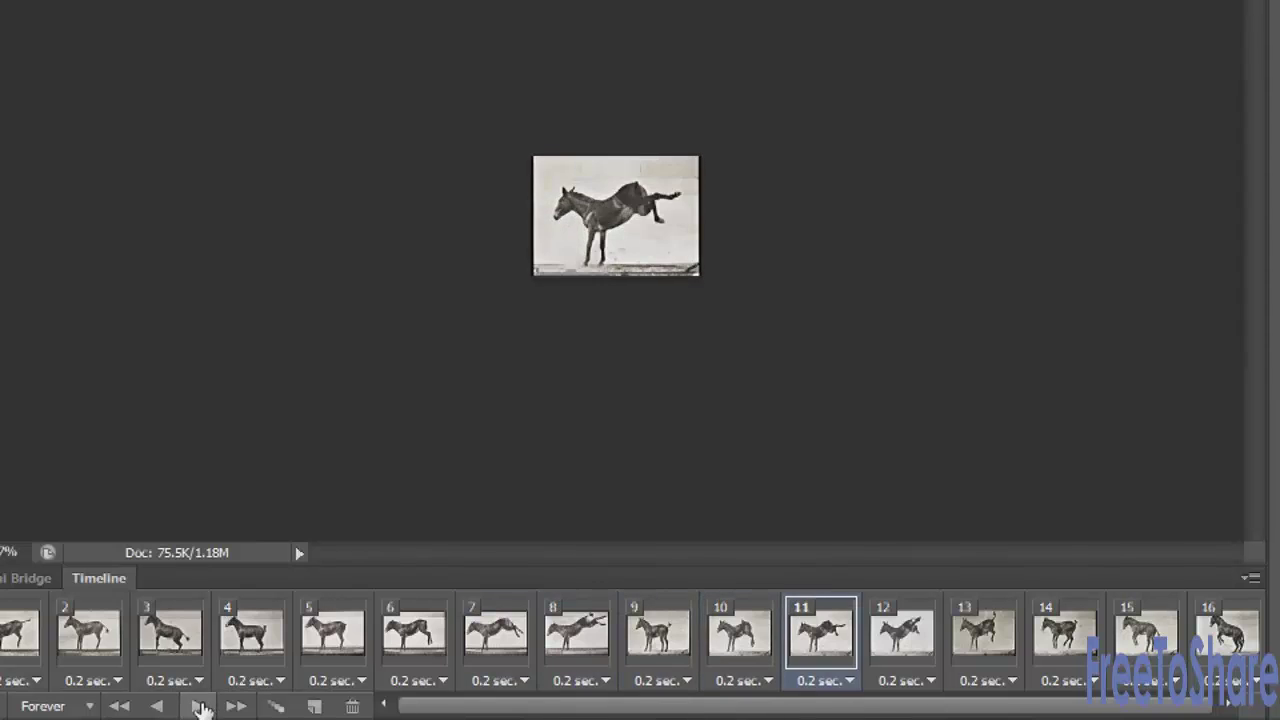
Step: Reverse the order of all sixteen frames and preview the reversed animation
{"action": "left_click", "coordinate": [57, 656]}
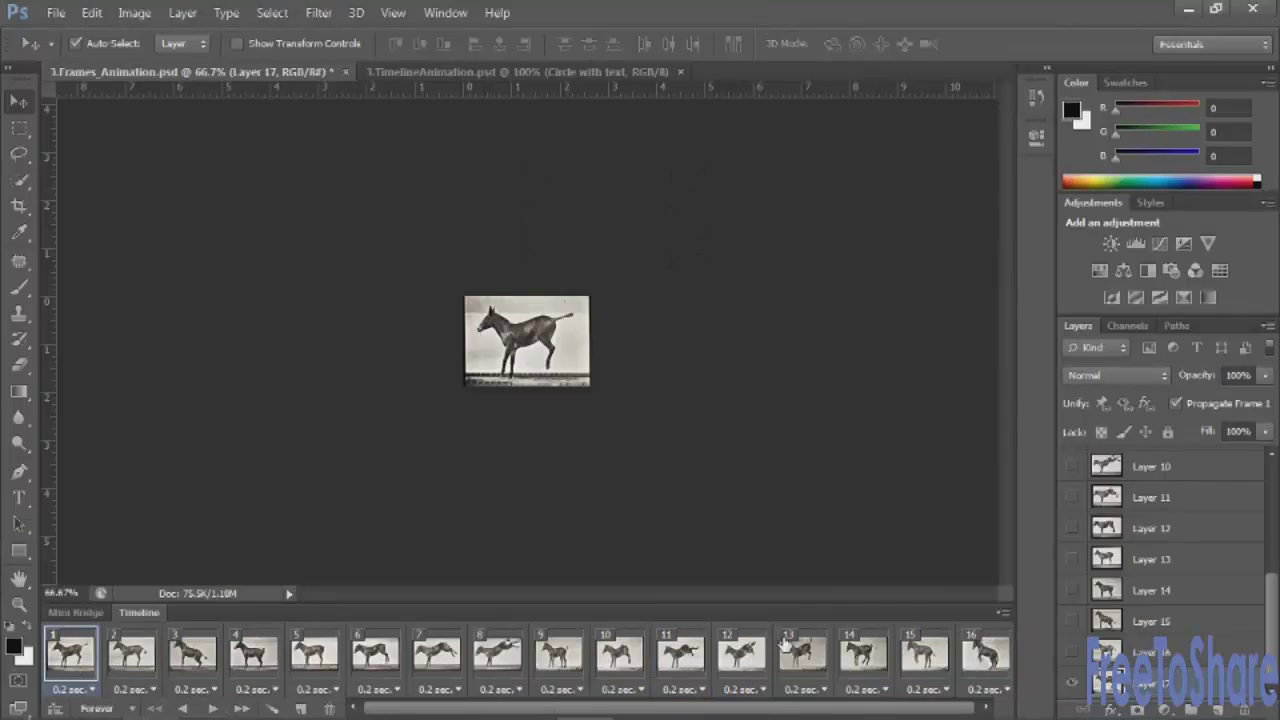
{"action": "left_click", "coordinate": [990, 652], "text": "shift"}
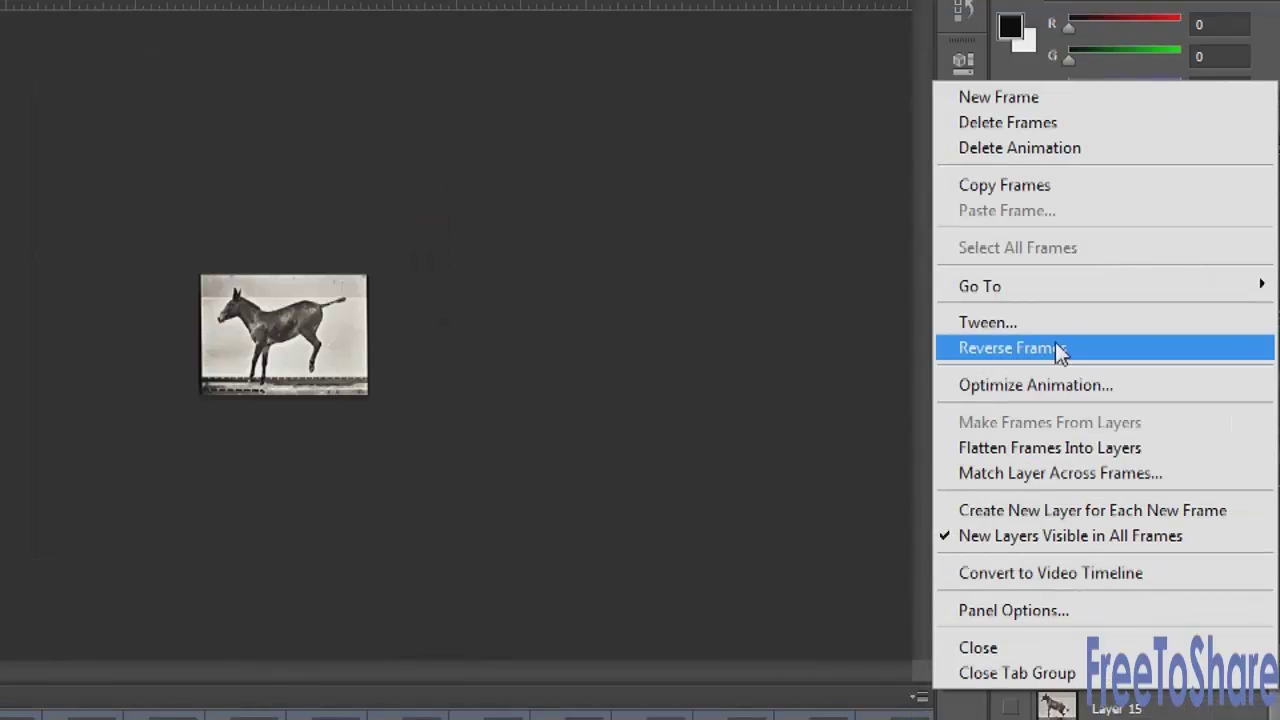
{"action": "left_click", "coordinate": [1057, 345]}
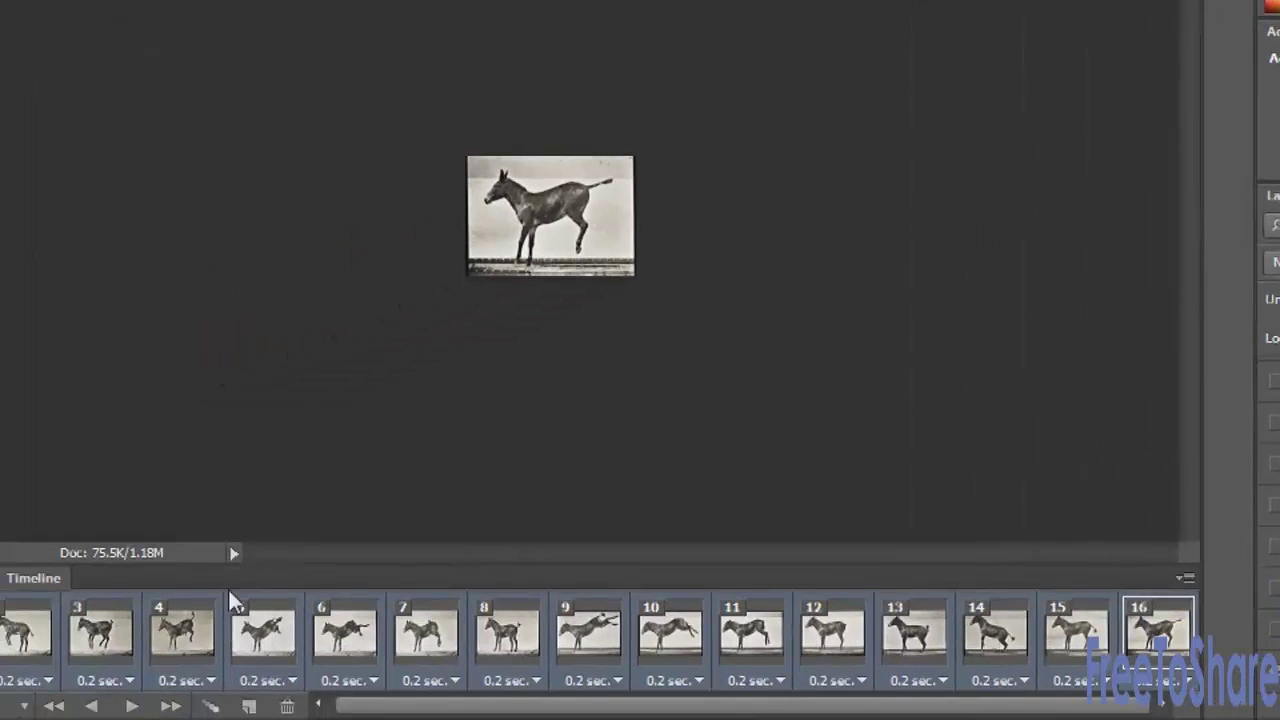
{"action": "left_click", "coordinate": [136, 706]}
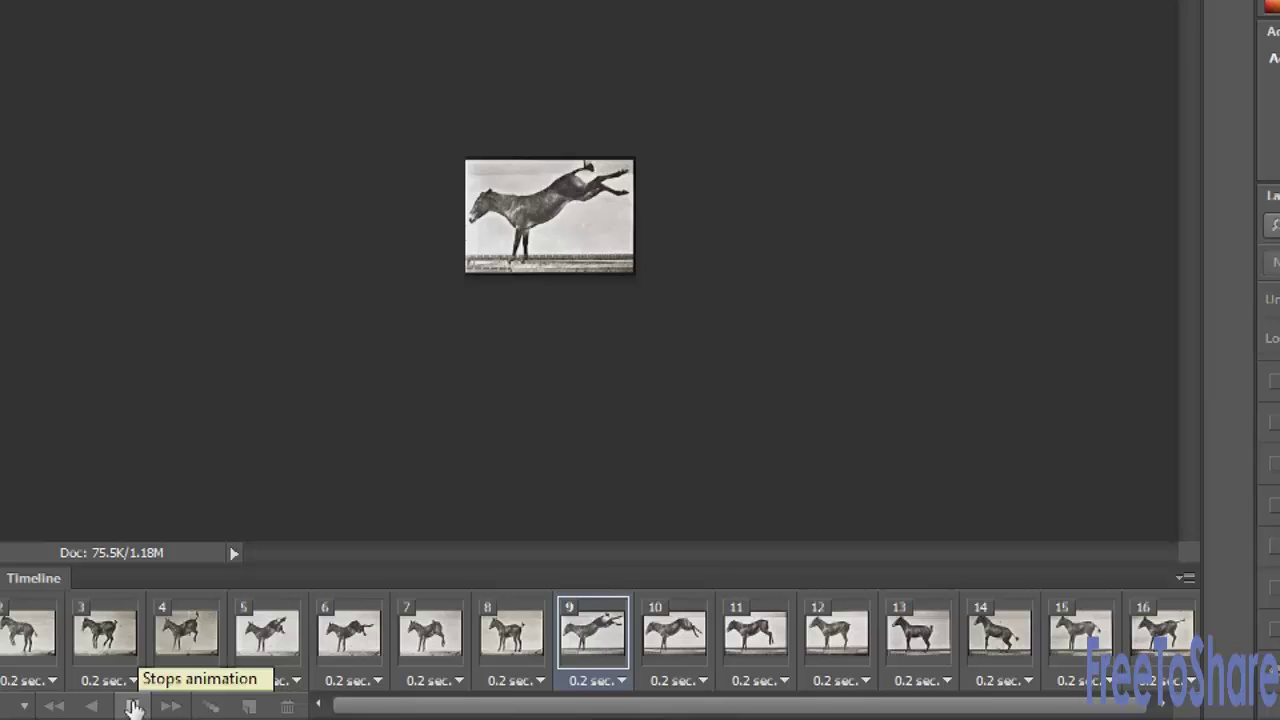
{"action": "left_click", "coordinate": [136, 706]}
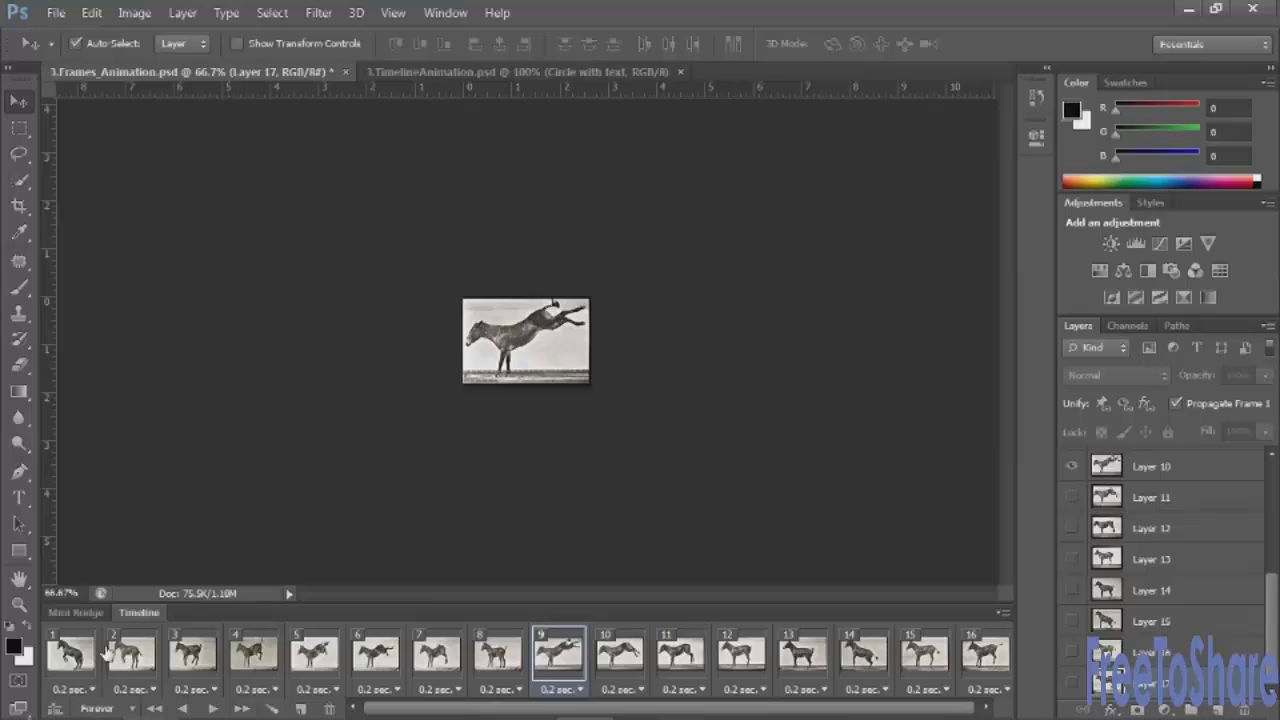
Step: Open Save for Web from frame 1 and apply the GIF 128 No Dither preset
{"action": "left_click", "coordinate": [80, 655]}
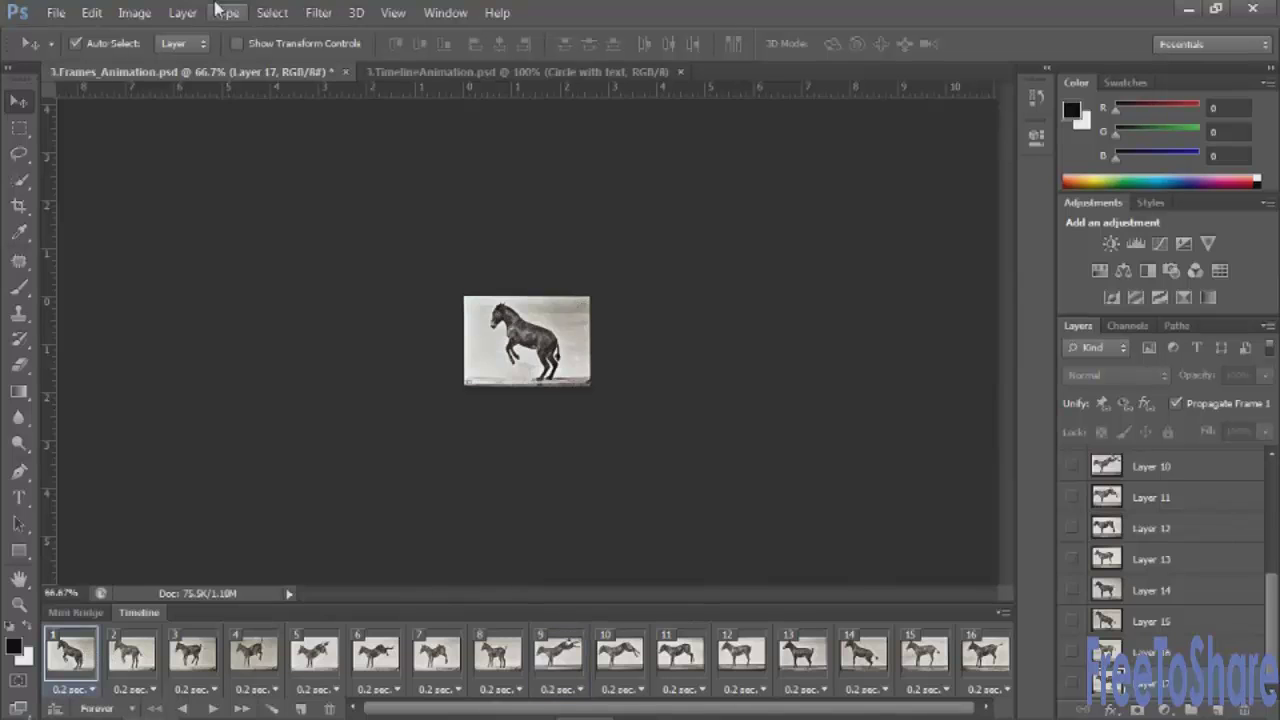
{"action": "left_click", "coordinate": [56, 12]}
{"action": "left_click", "coordinate": [128, 296]}
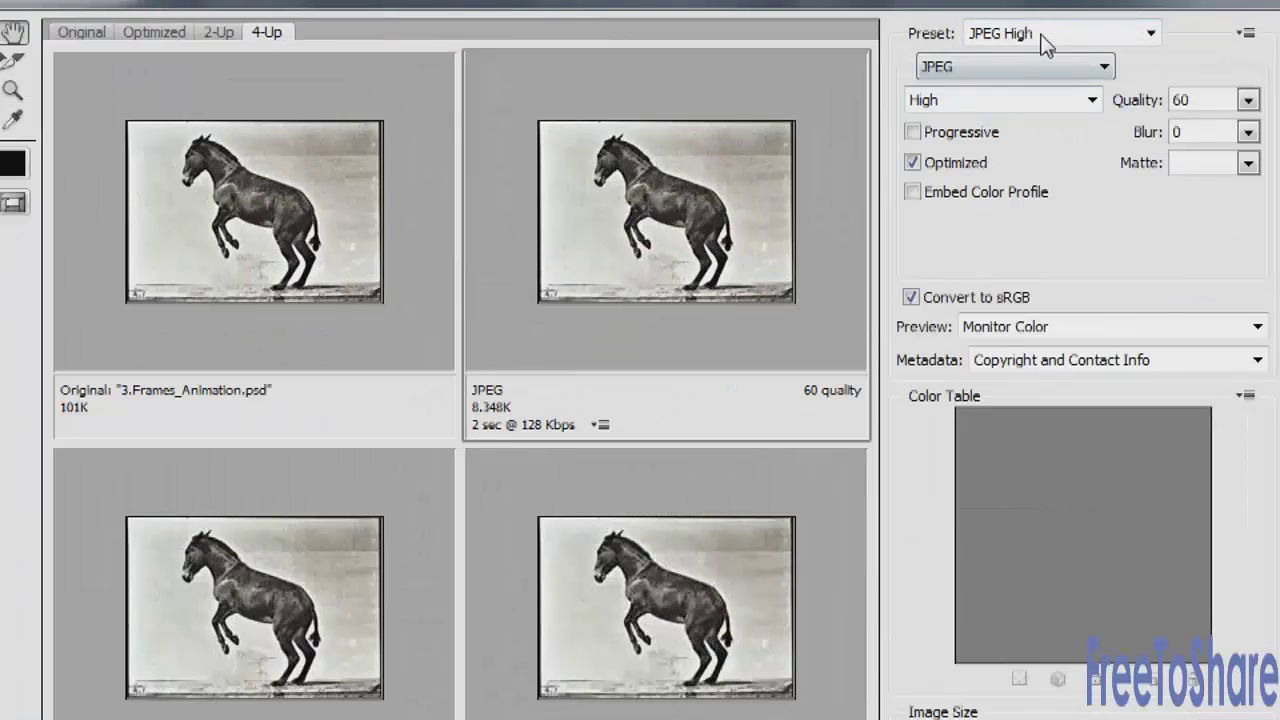
{"action": "left_click", "coordinate": [1041, 35]}
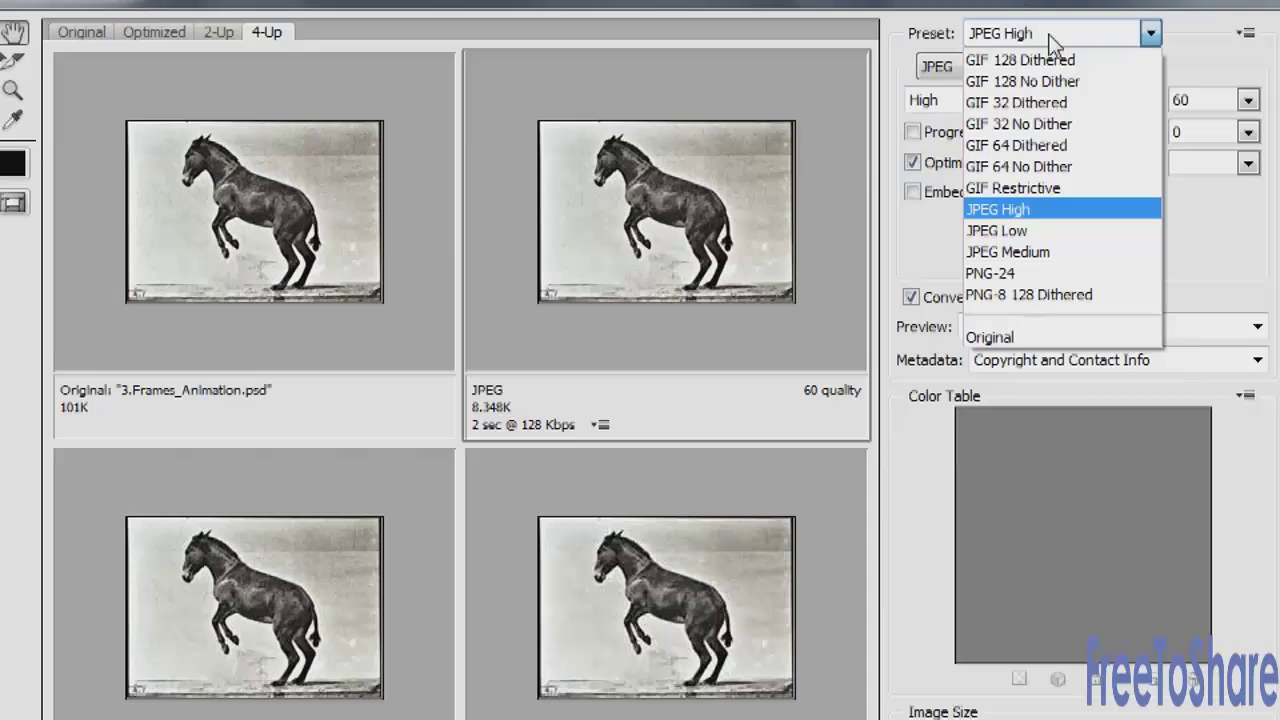
{"action": "left_click", "coordinate": [1057, 80]}
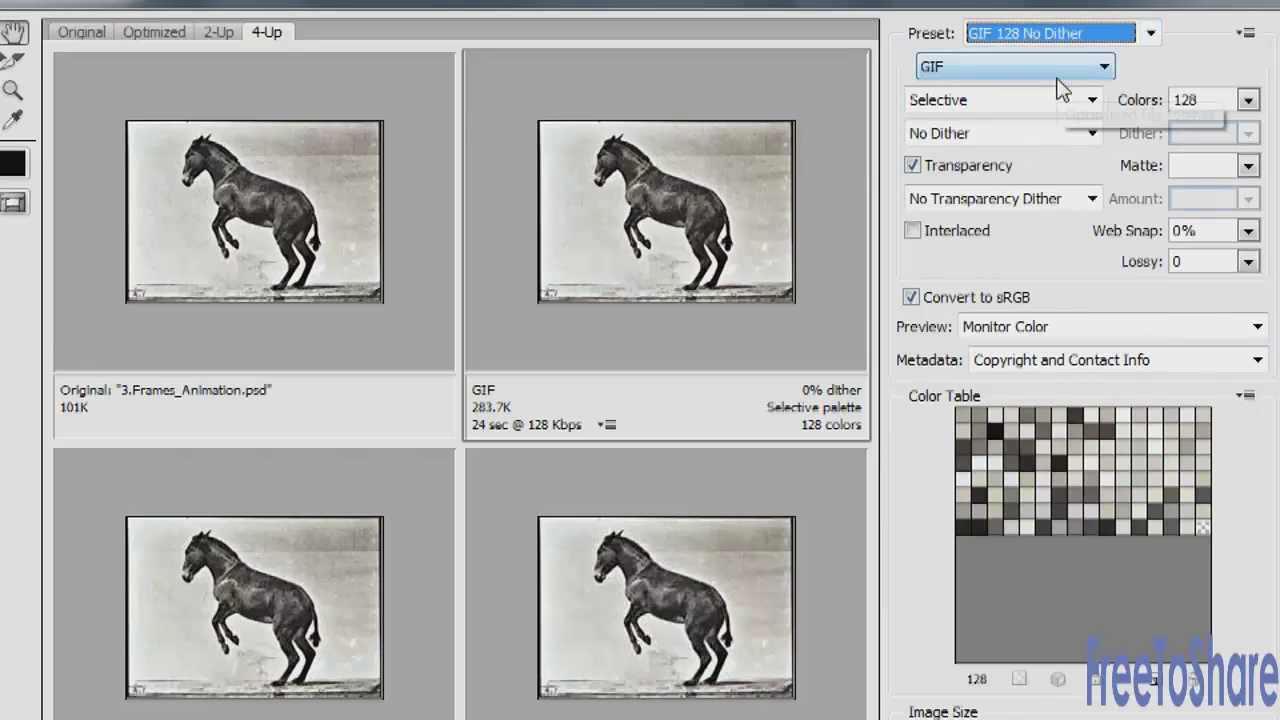
Step: Compare the GIF preview at 16, 4, 8 and 16 colours
{"action": "left_click", "coordinate": [1248, 102]}
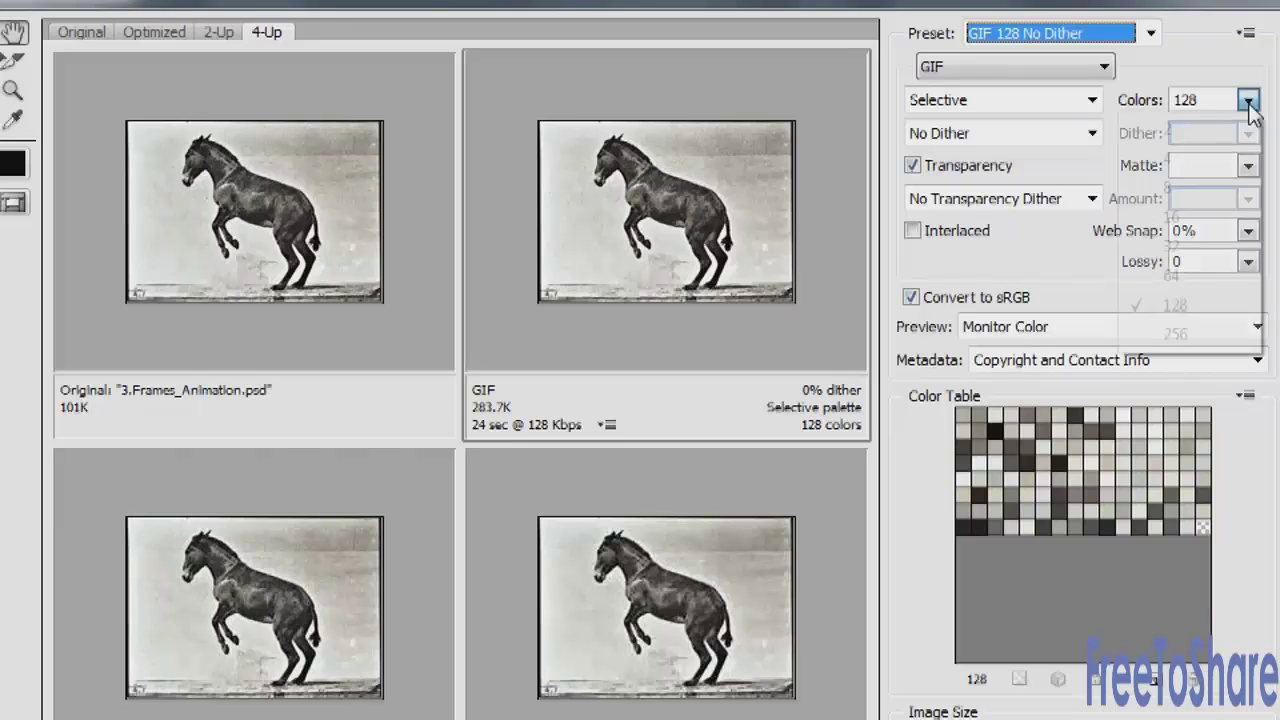
{"action": "left_click", "coordinate": [1181, 222]}
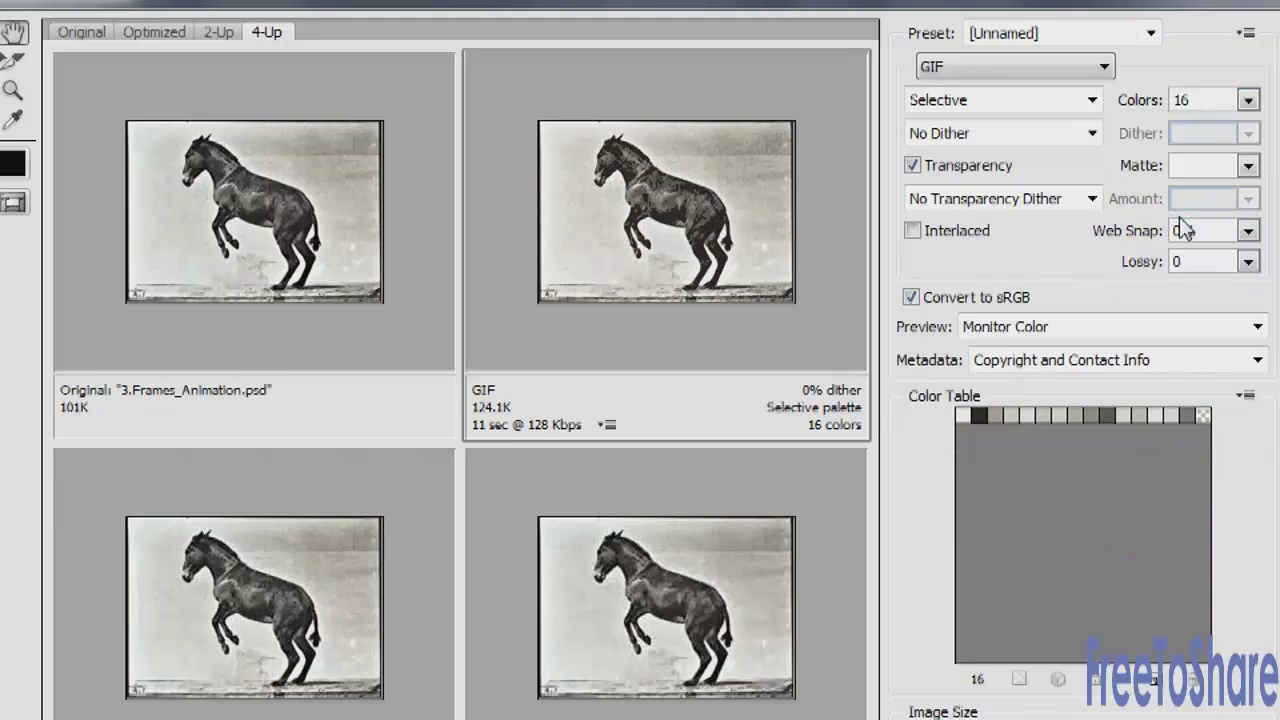
{"action": "left_click", "coordinate": [1248, 100]}
{"action": "left_click", "coordinate": [1185, 165]}
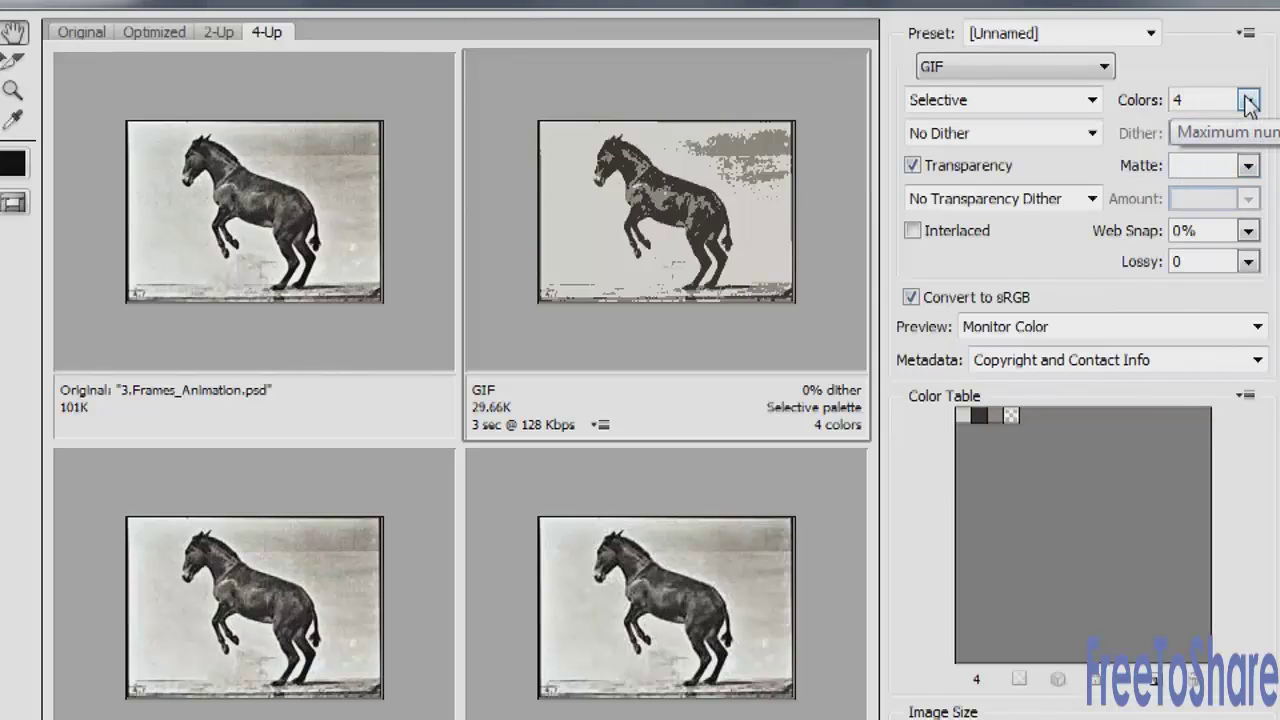
{"action": "left_click", "coordinate": [1248, 100]}
{"action": "left_click", "coordinate": [1210, 184]}
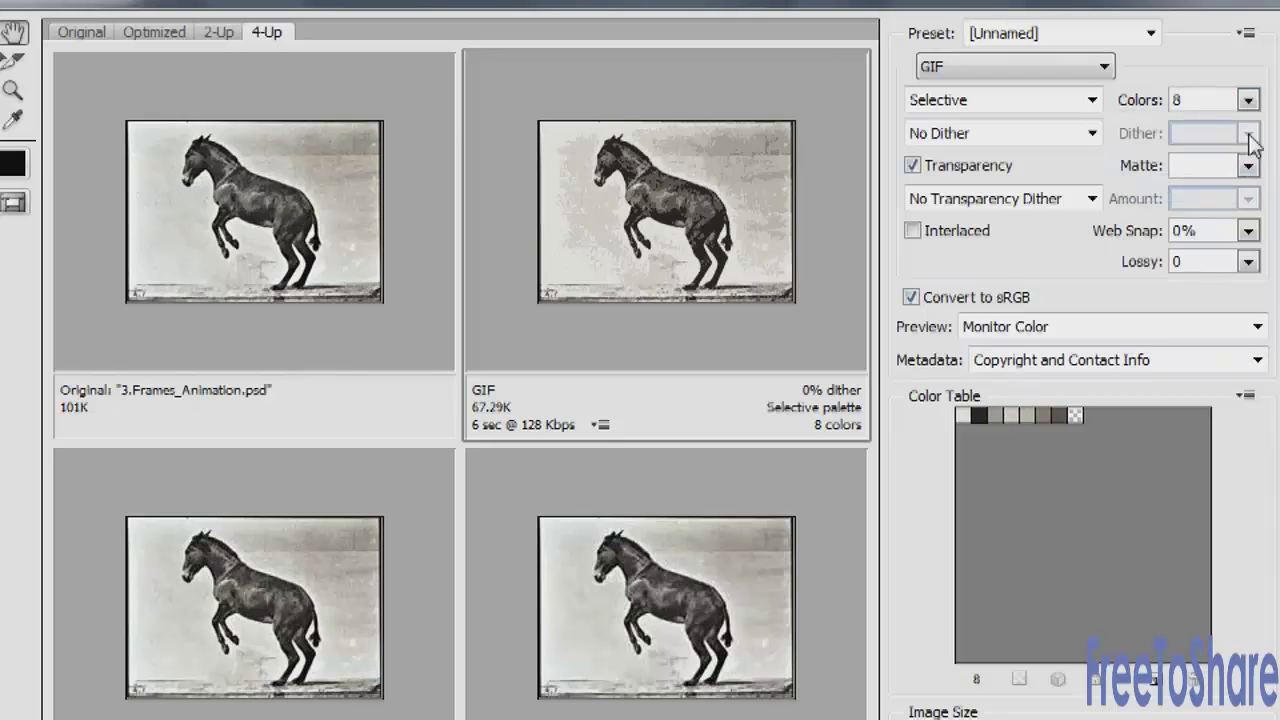
{"action": "left_click", "coordinate": [1248, 100]}
{"action": "left_click", "coordinate": [1199, 221]}
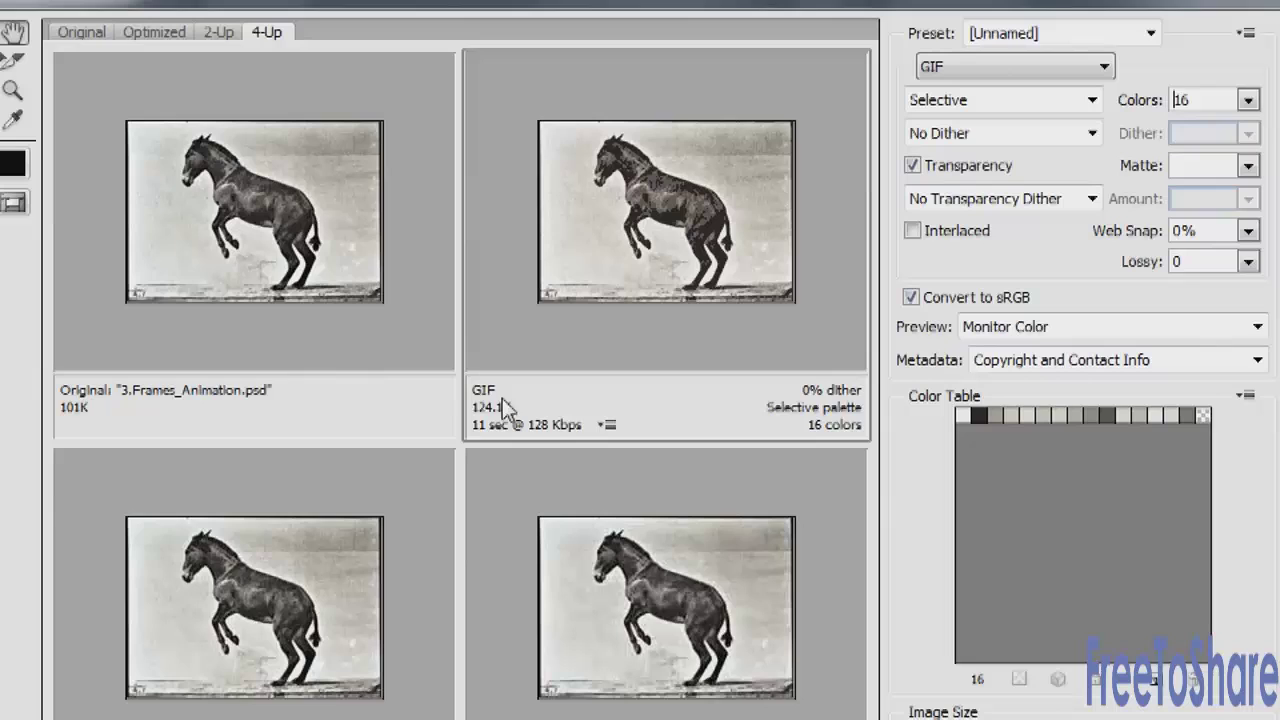
Step: Settle the GIF on a custom 100-colour count, about 263.6K
{"action": "left_click", "coordinate": [1205, 100]}
{"action": "left_click", "coordinate": [1248, 100]}
{"action": "left_click", "coordinate": [1215, 305]}
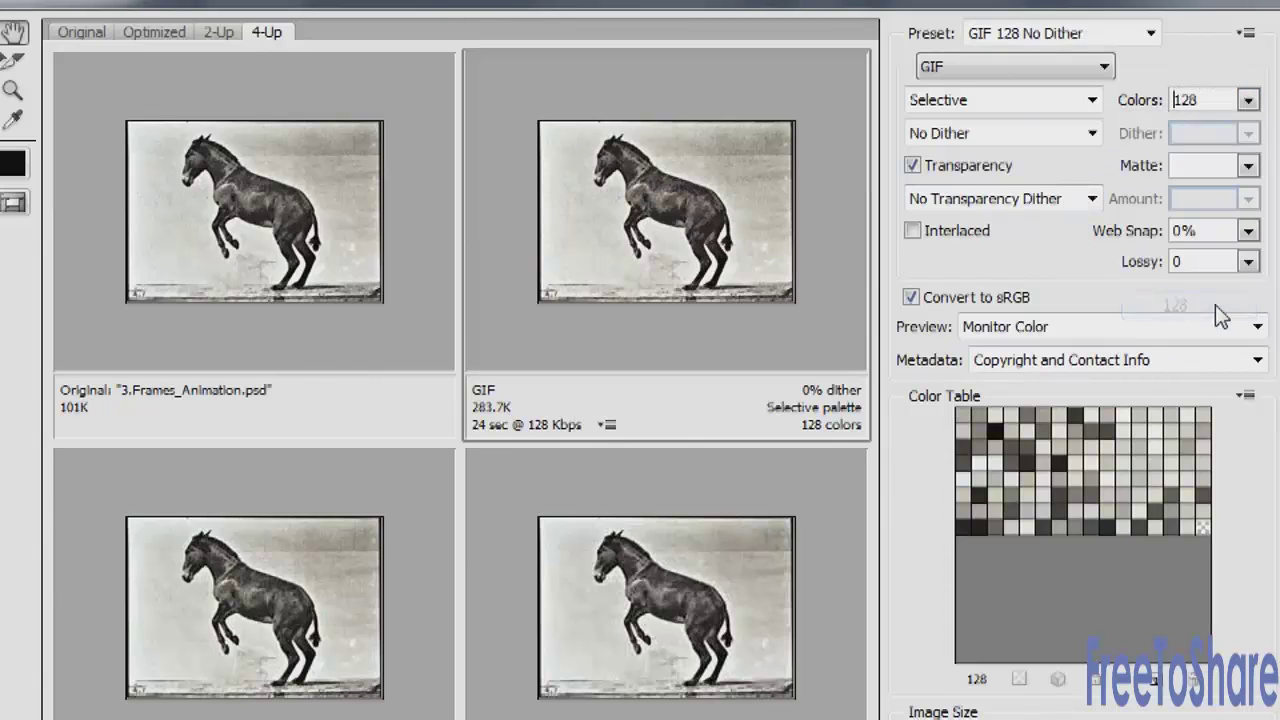
{"action": "left_click", "coordinate": [1248, 100]}
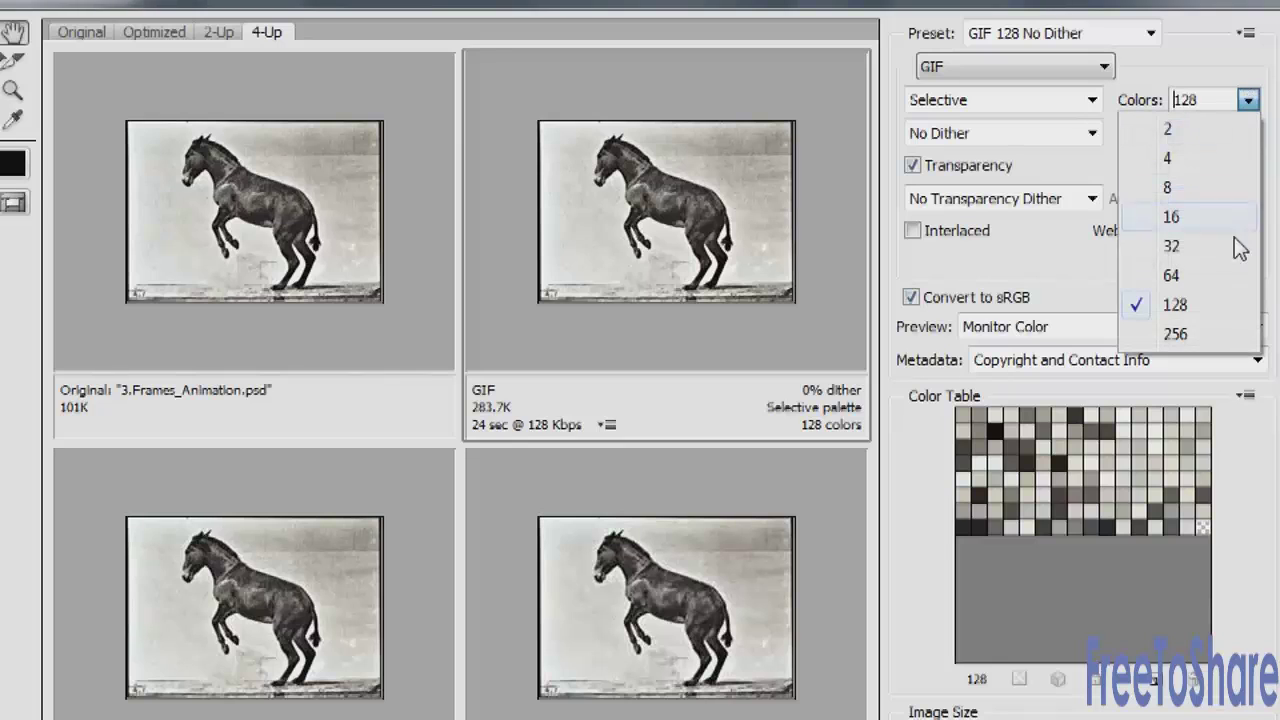
{"action": "left_click", "coordinate": [1185, 278]}
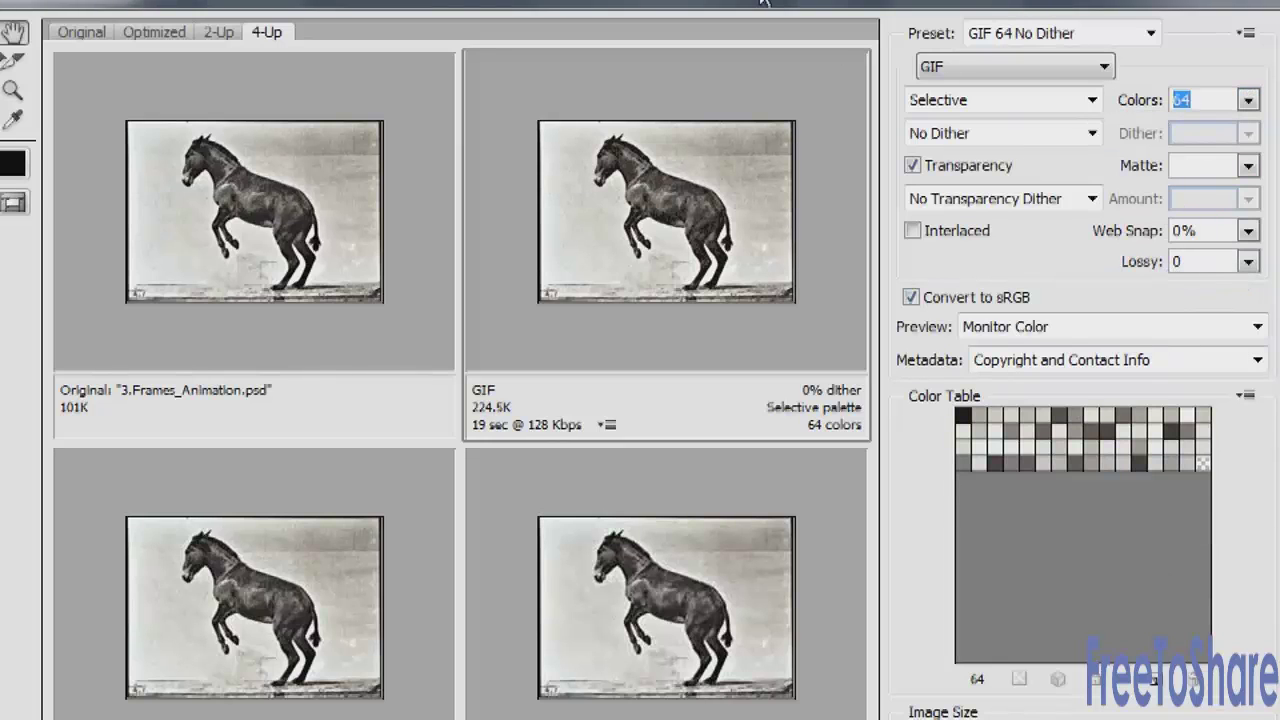
{"action": "type", "text": "100"}
{"action": "key", "text": "Return"}
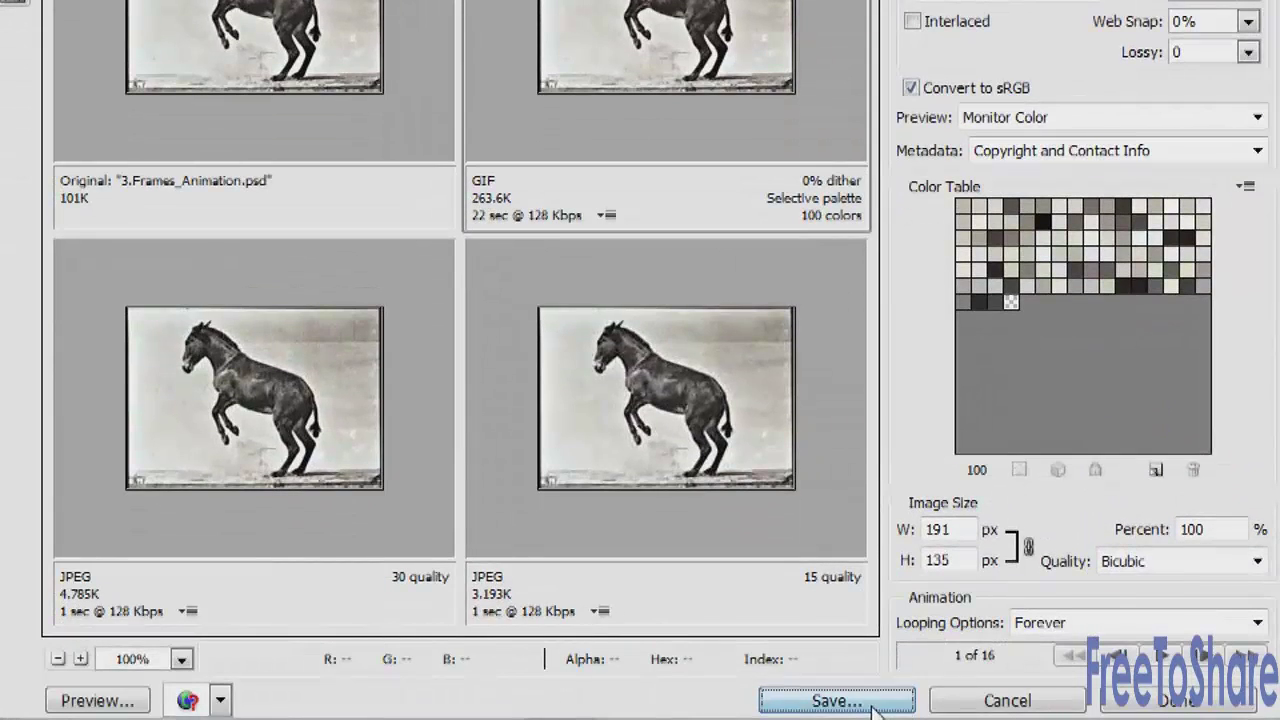
Step: Save the optimised GIF to the Desktop as horseanimation.gif
{"action": "left_click", "coordinate": [829, 697]}
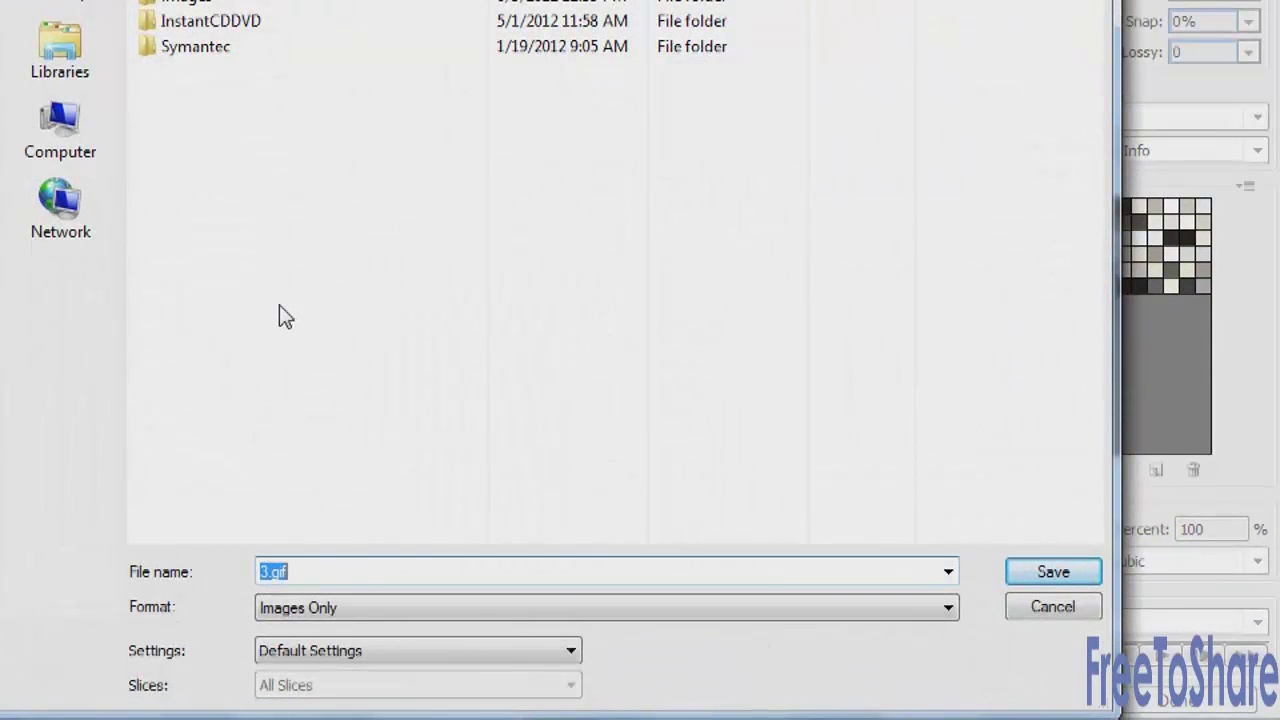
{"action": "type", "text": "horseanima"}
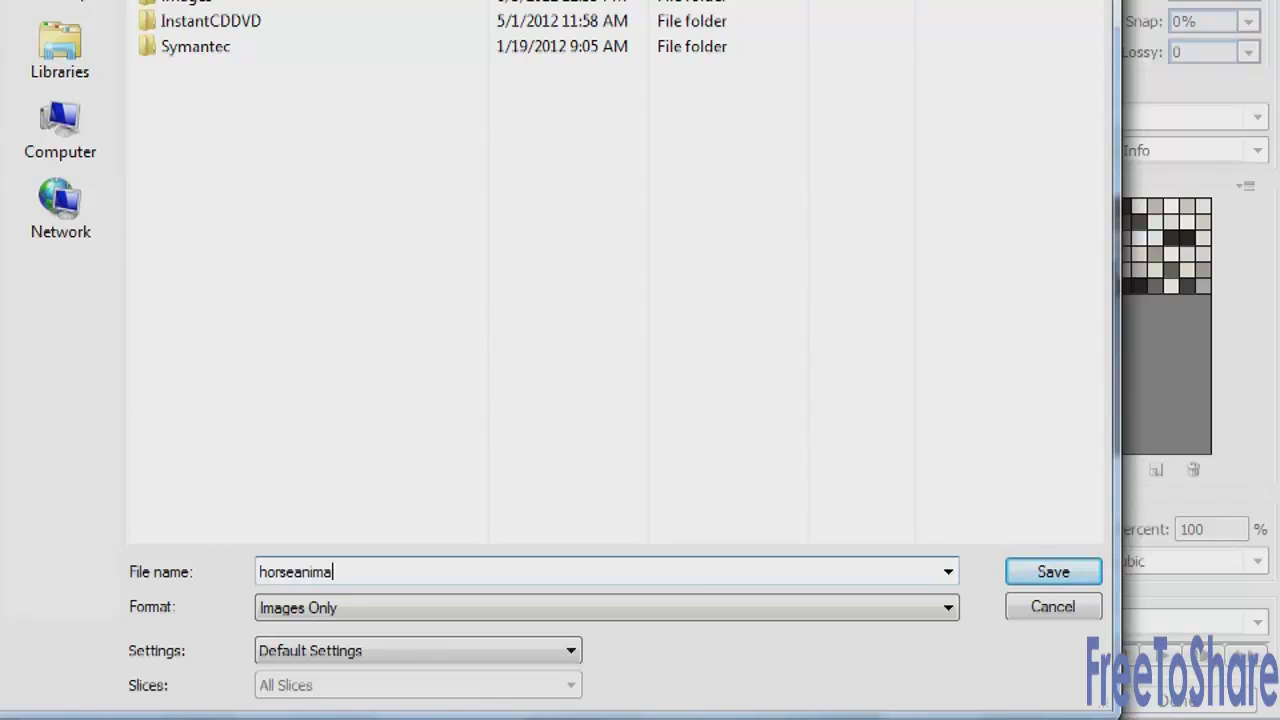
{"action": "type", "text": "tion"}
{"action": "left_click", "coordinate": [200, 162]}
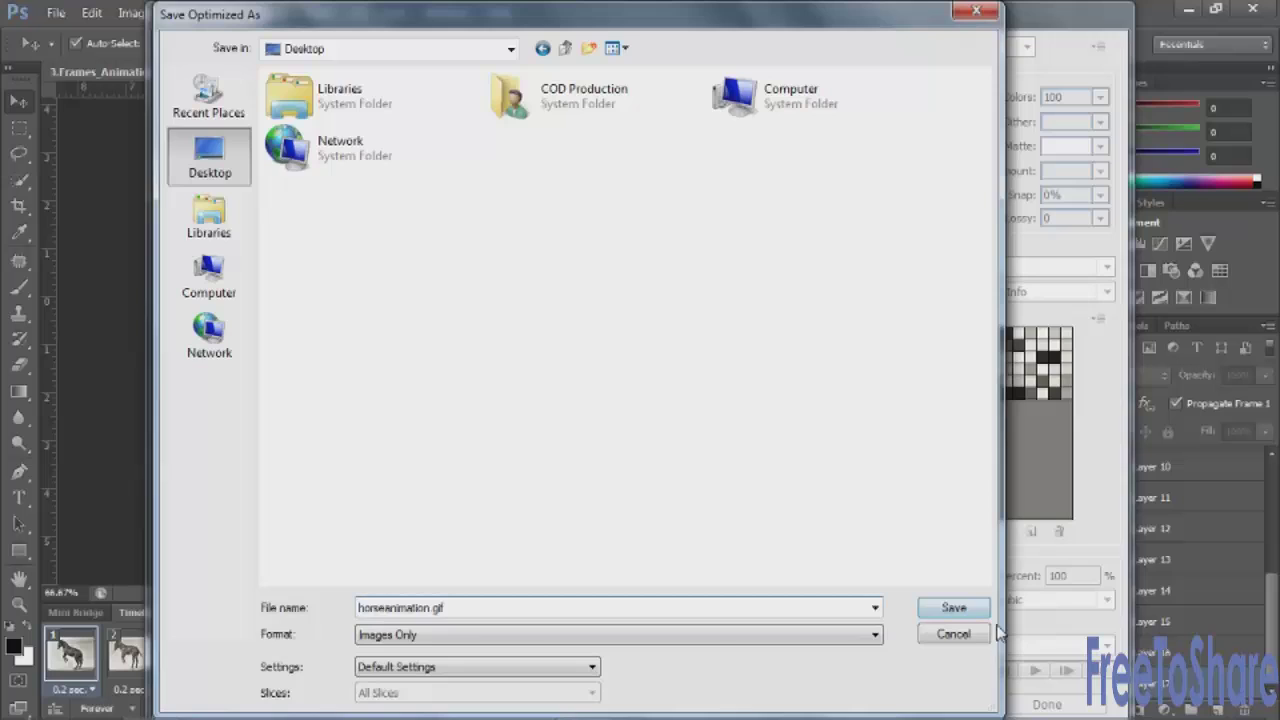
{"action": "left_click", "coordinate": [957, 613]}
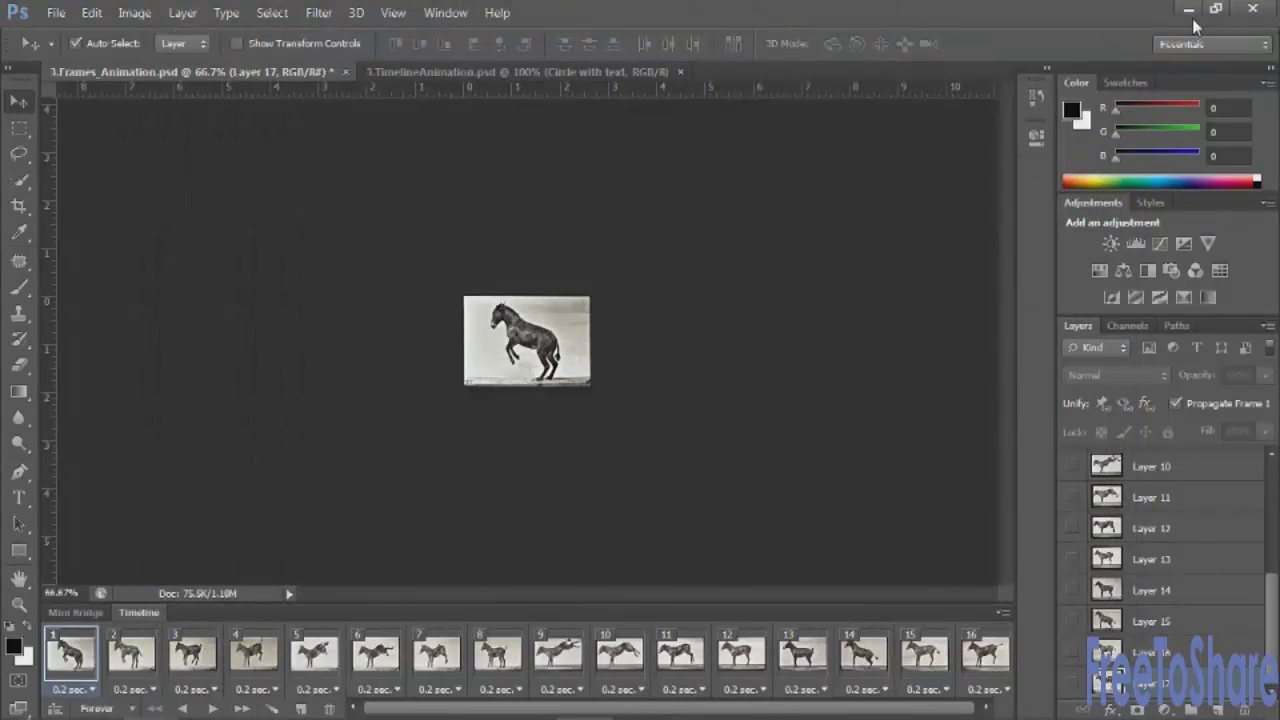
Step: Preview horseanimation.gif playing in Chrome, then bring Photoshop back to the front
{"action": "left_click", "coordinate": [1190, 10]}
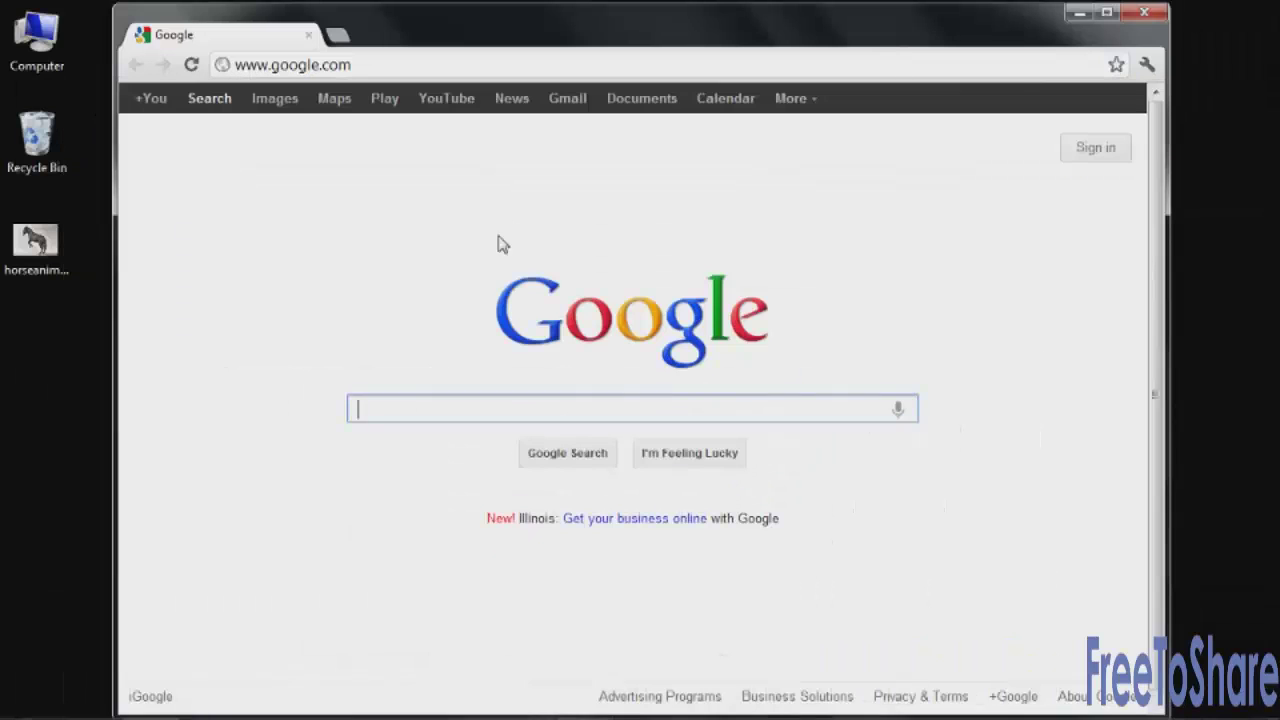
{"action": "mouse_move", "coordinate": [35, 242]}
{"action": "left_mouse_down"}
{"action": "mouse_move", "coordinate": [479, 237]}
{"action": "mouse_move", "coordinate": [491, 249]}
{"action": "left_mouse_up"}
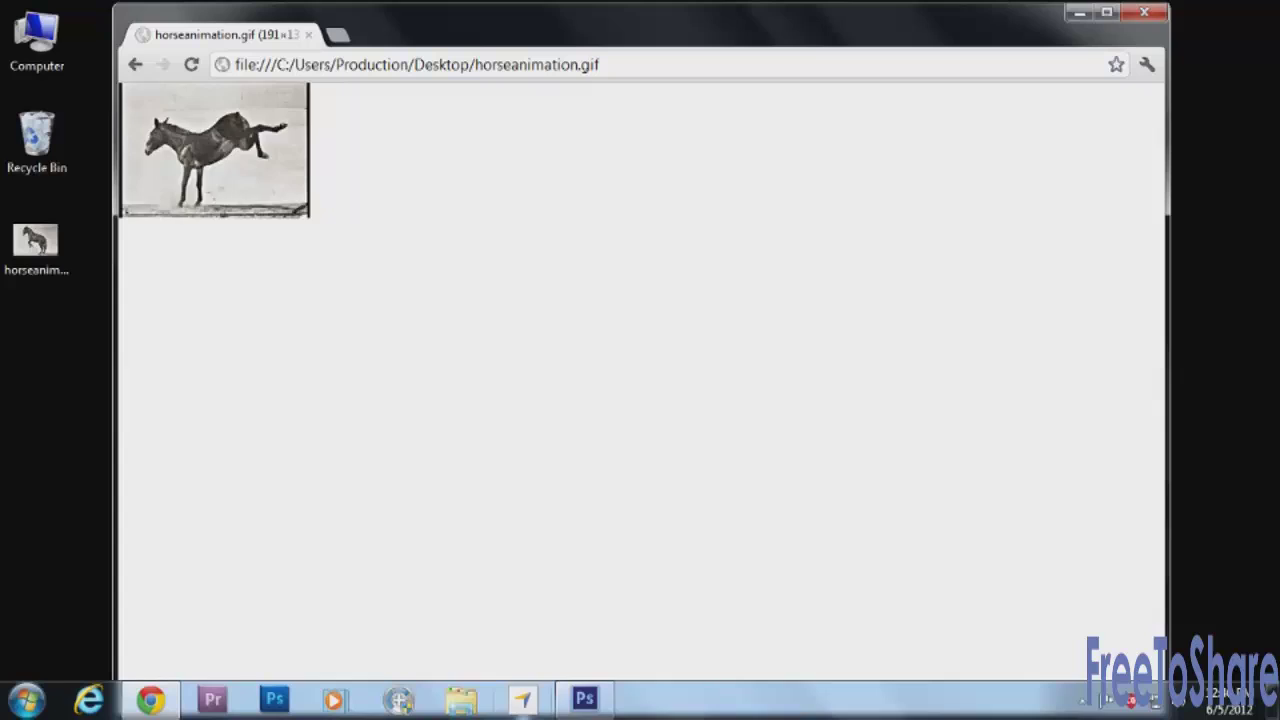
{"action": "left_click", "coordinate": [586, 697]}
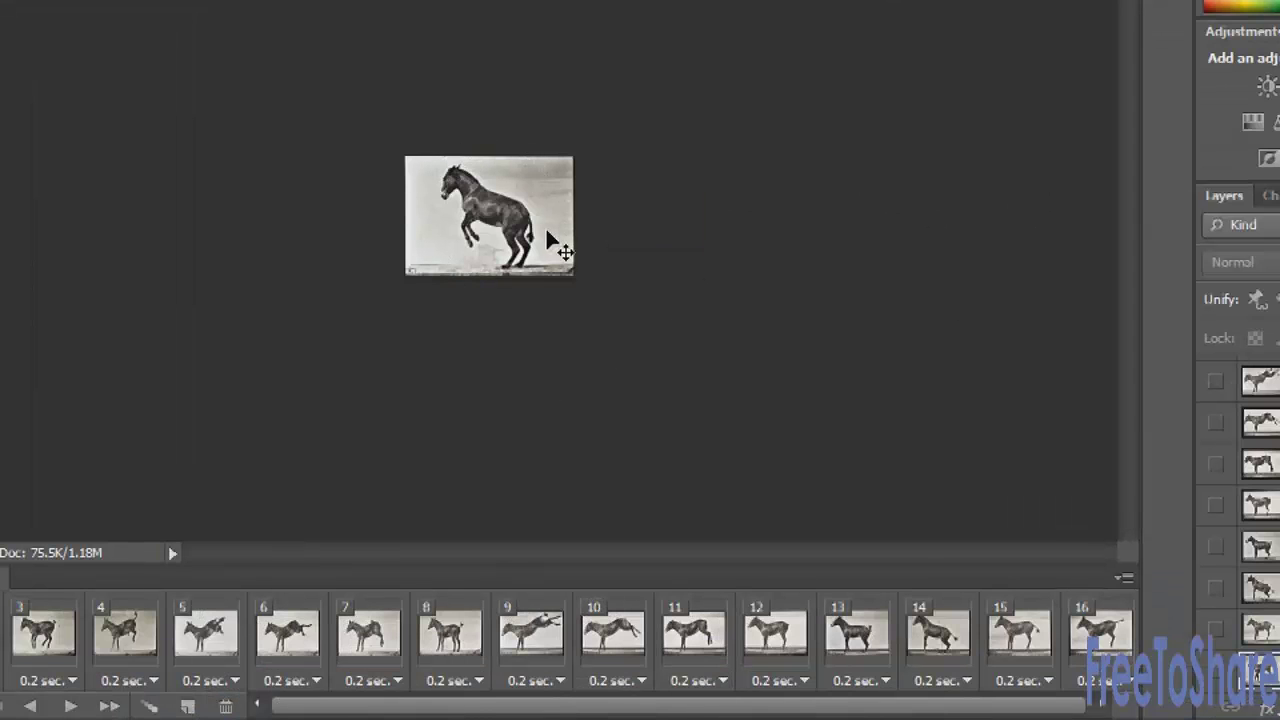
Step: Preview frames 9, 7 and 8 of the horse animation
{"action": "left_click", "coordinate": [547, 648]}
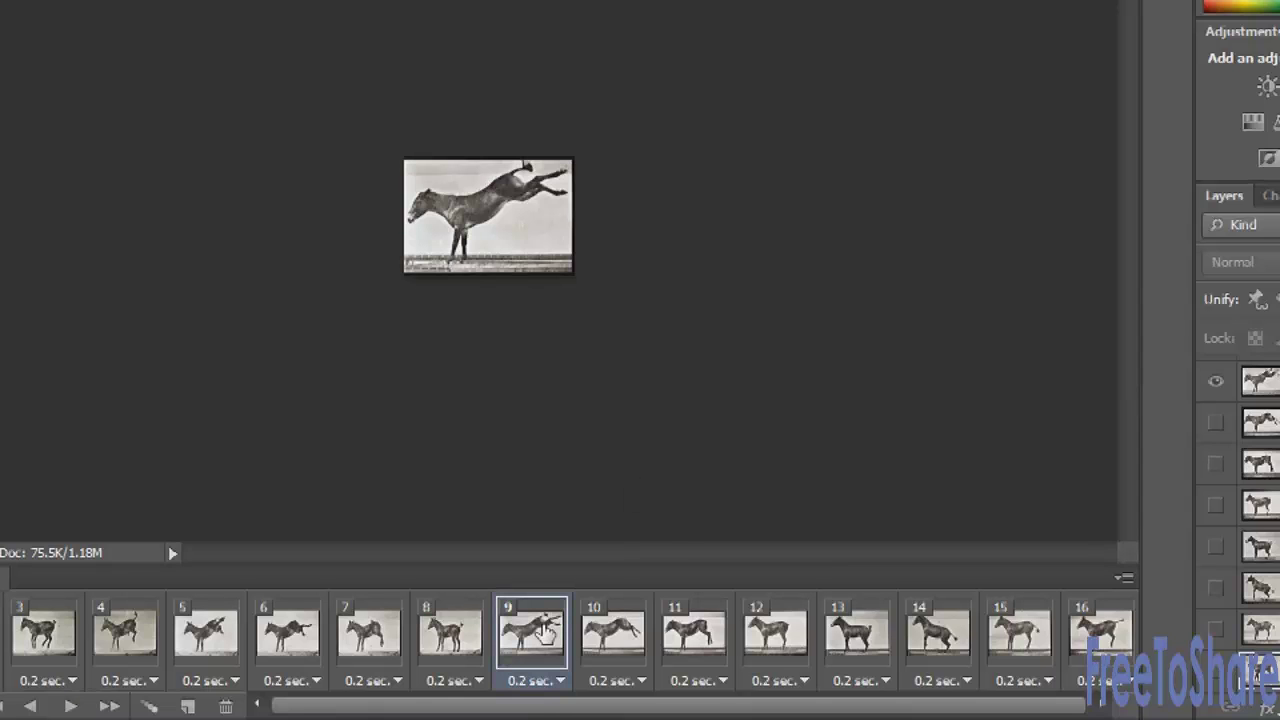
{"action": "left_click", "coordinate": [378, 640]}
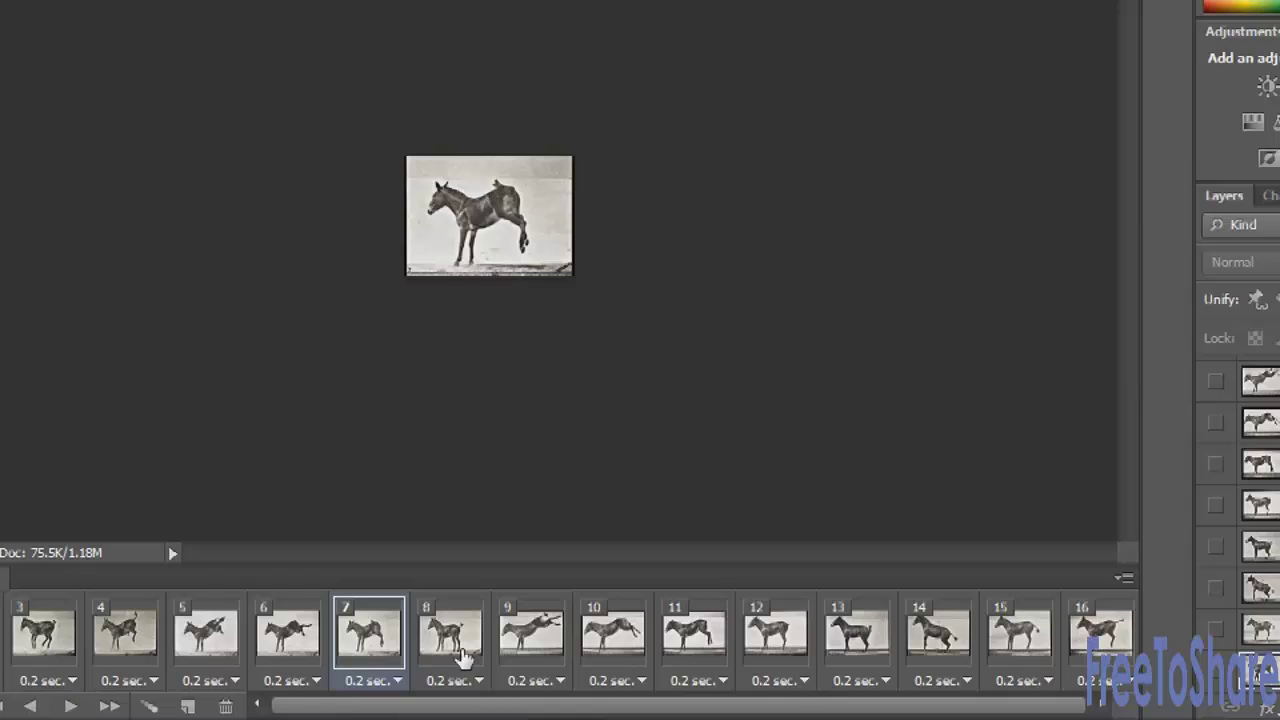
{"action": "left_click", "coordinate": [465, 655]}
{"action": "scroll", "coordinate": [1270, 445], "scroll_direction": "up", "scroll_amount": 5}
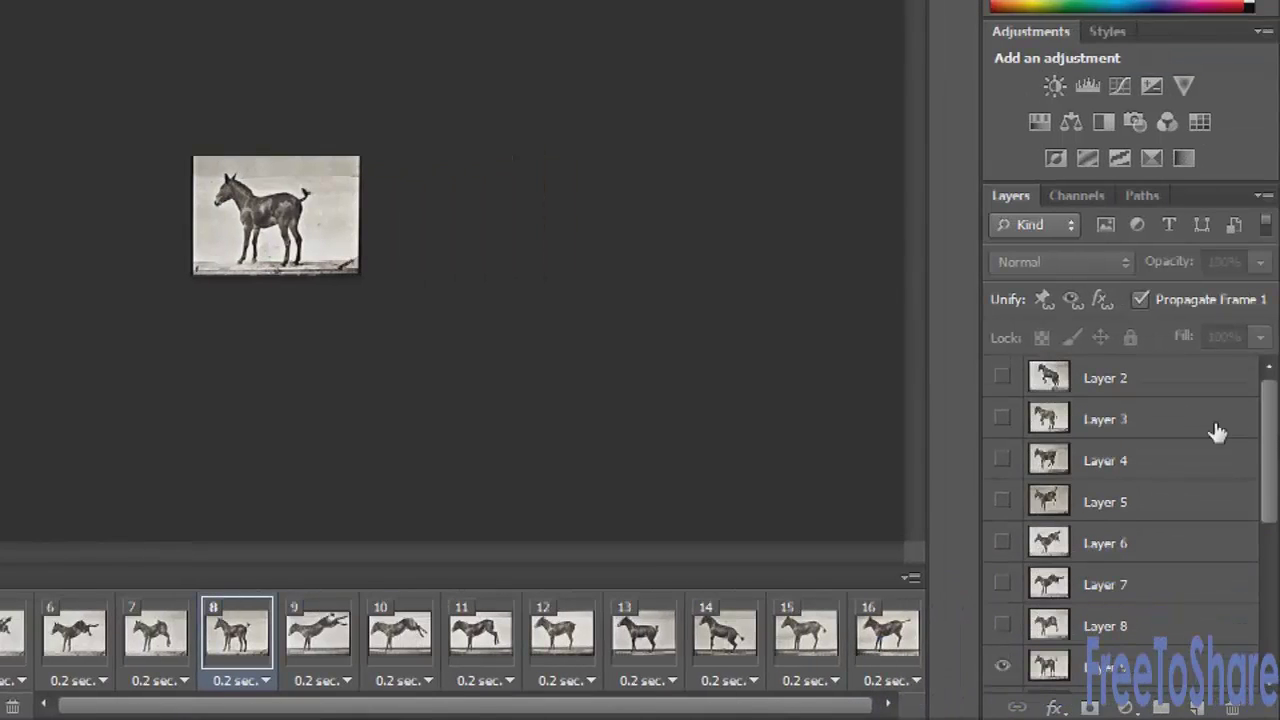
Step: Marquee the whole horse image on Layer 2 and add a new empty layer
{"action": "left_click", "coordinate": [1186, 380]}
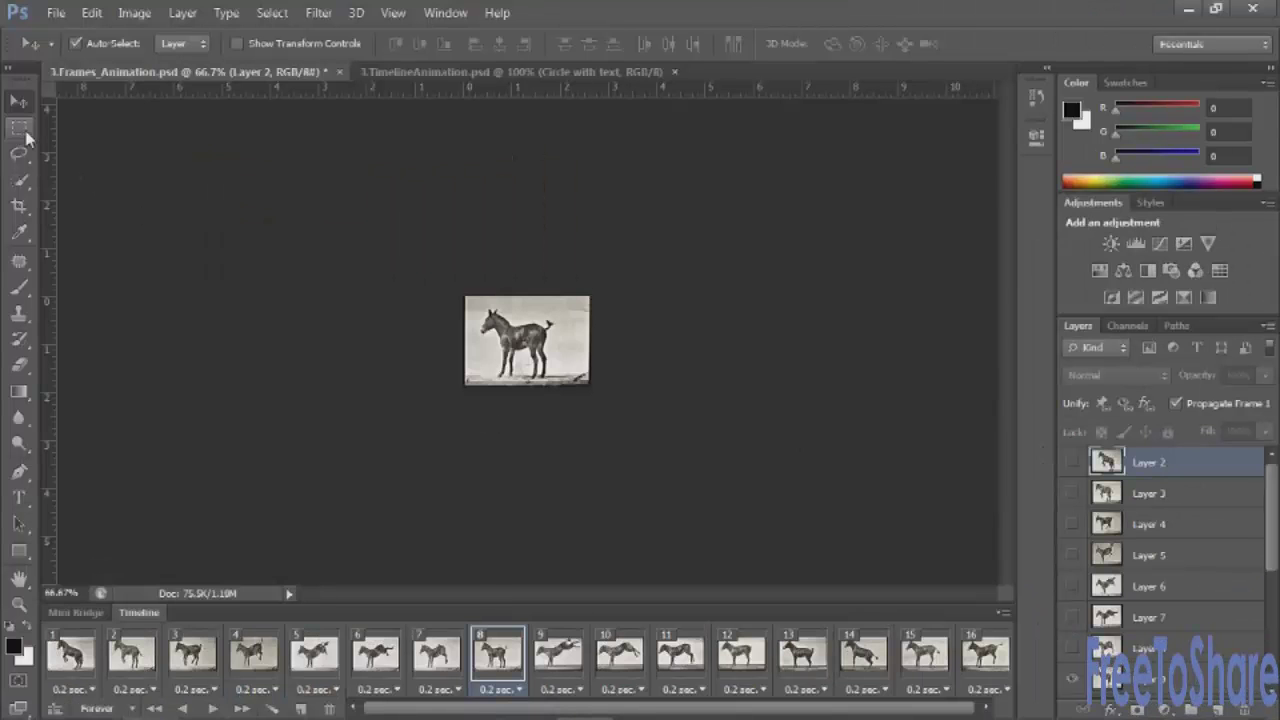
{"action": "left_click", "coordinate": [22, 129]}
{"action": "left_click_drag", "start_coordinate": [459, 288], "coordinate": [602, 402]}
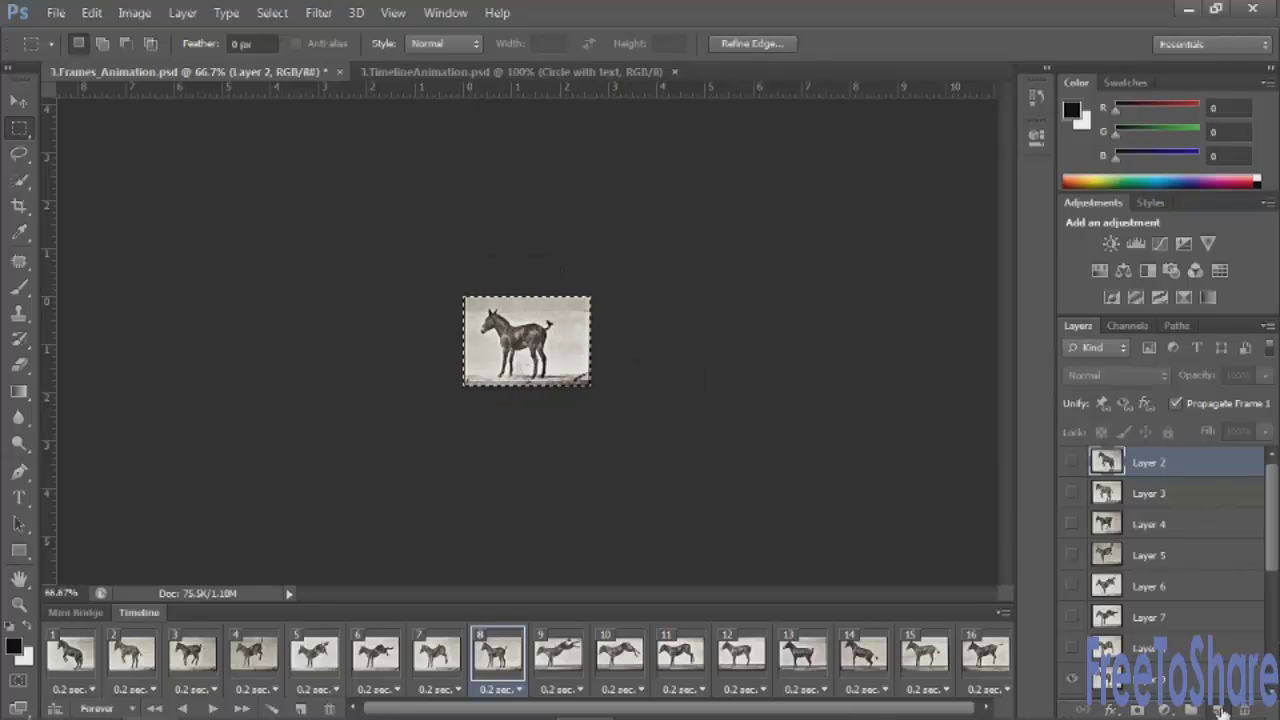
{"action": "left_click", "coordinate": [1216, 710]}
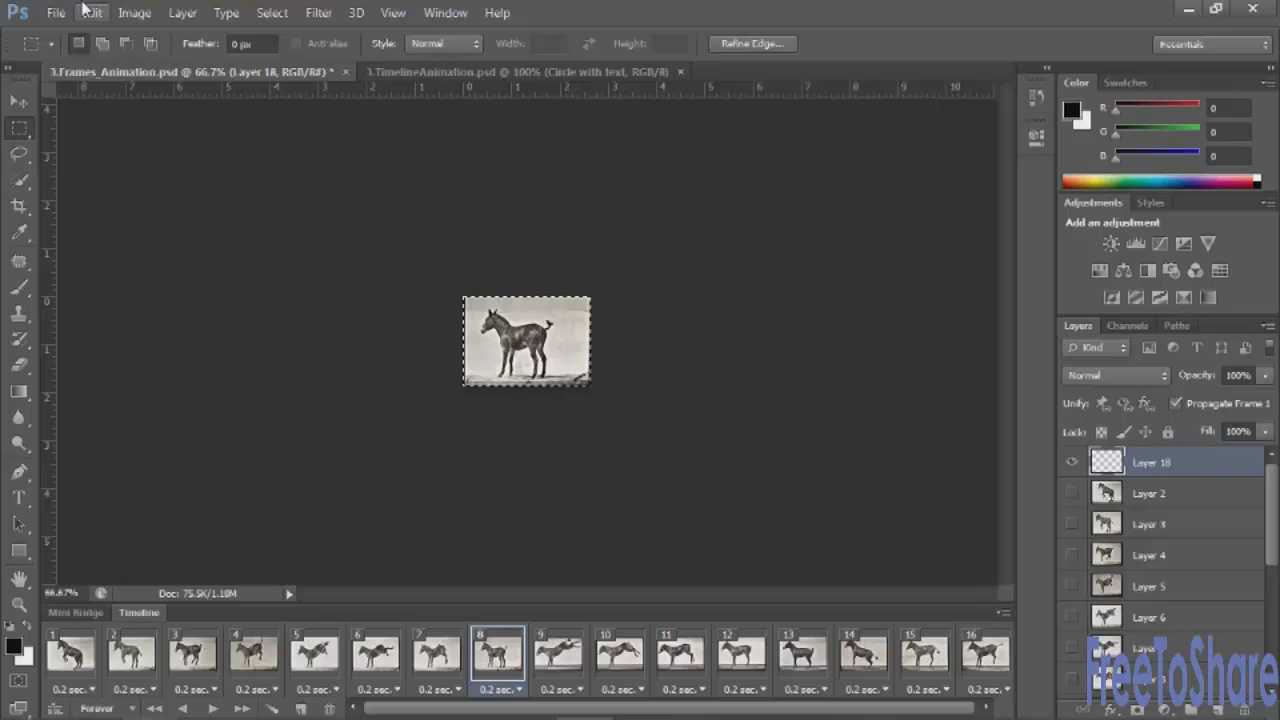
Step: Set the foreground colour to dark grey
{"action": "key", "text": "i"}
{"action": "left_click", "coordinate": [13, 647]}
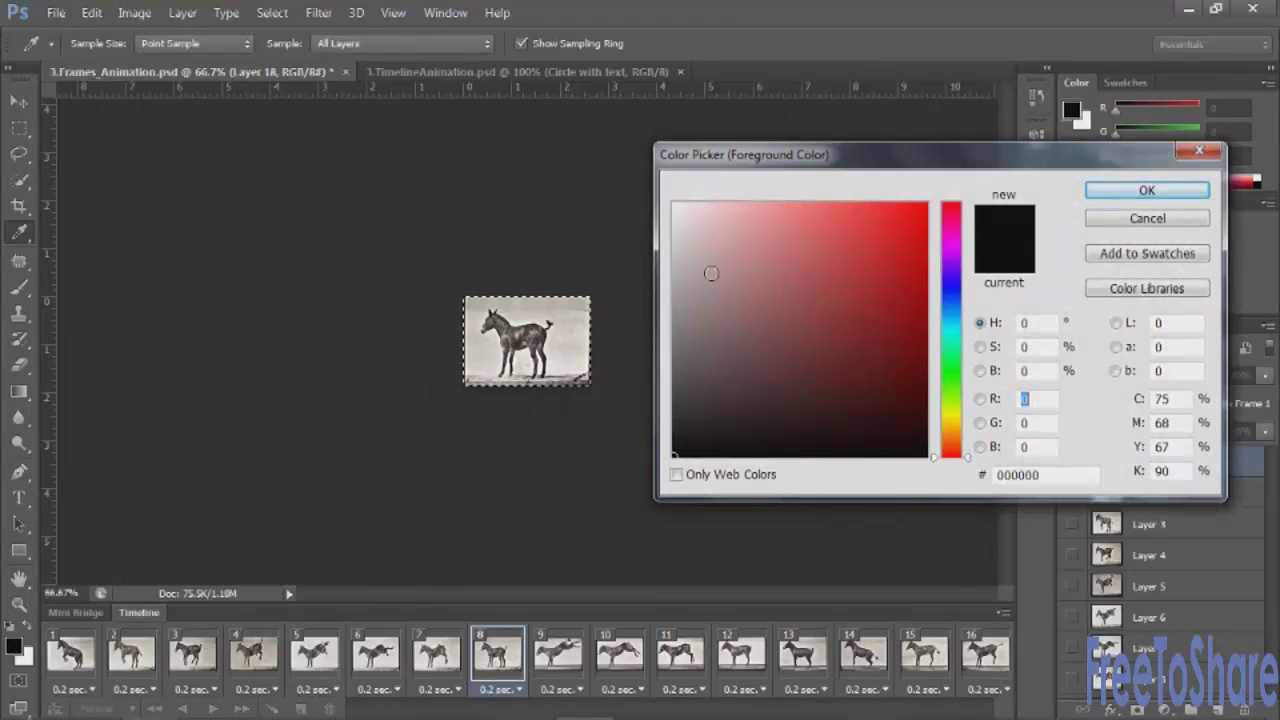
{"action": "left_click", "coordinate": [691, 378]}
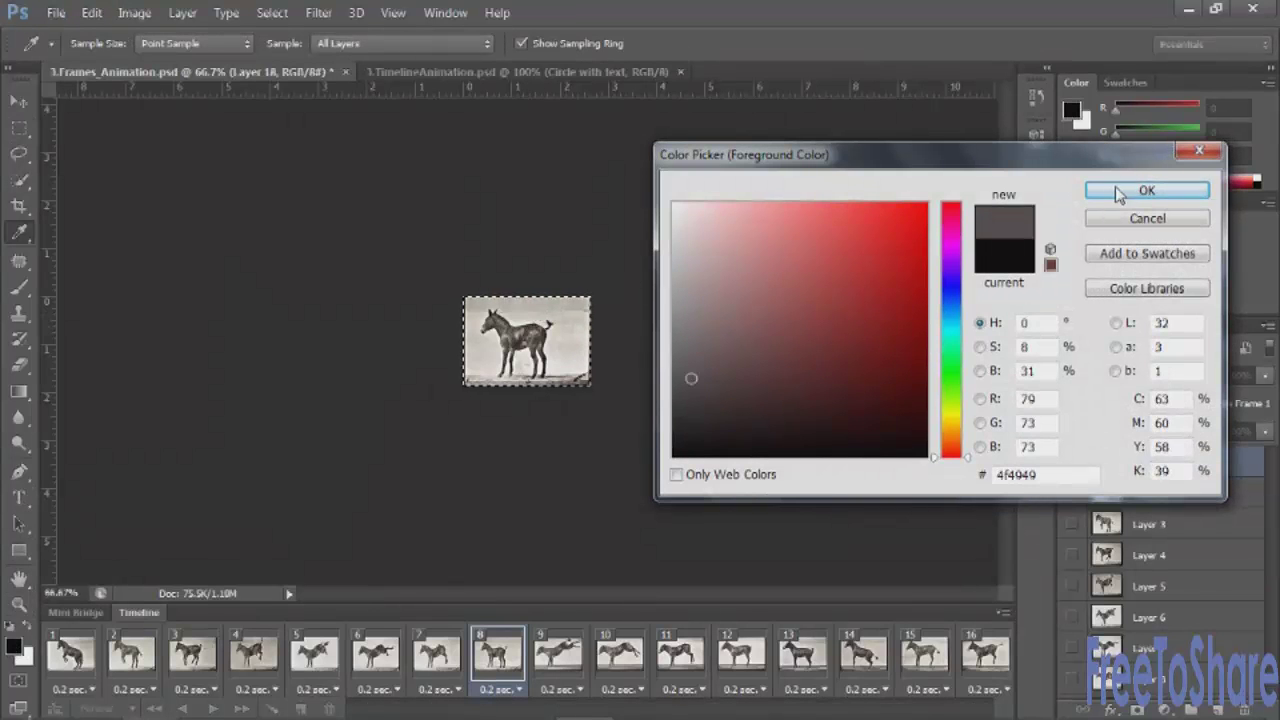
{"action": "left_click", "coordinate": [1147, 190]}
Step: Stroke the selection with a 7 px border placed inside the edge
{"action": "key", "text": "m"}
{"action": "left_click", "coordinate": [104, 13]}
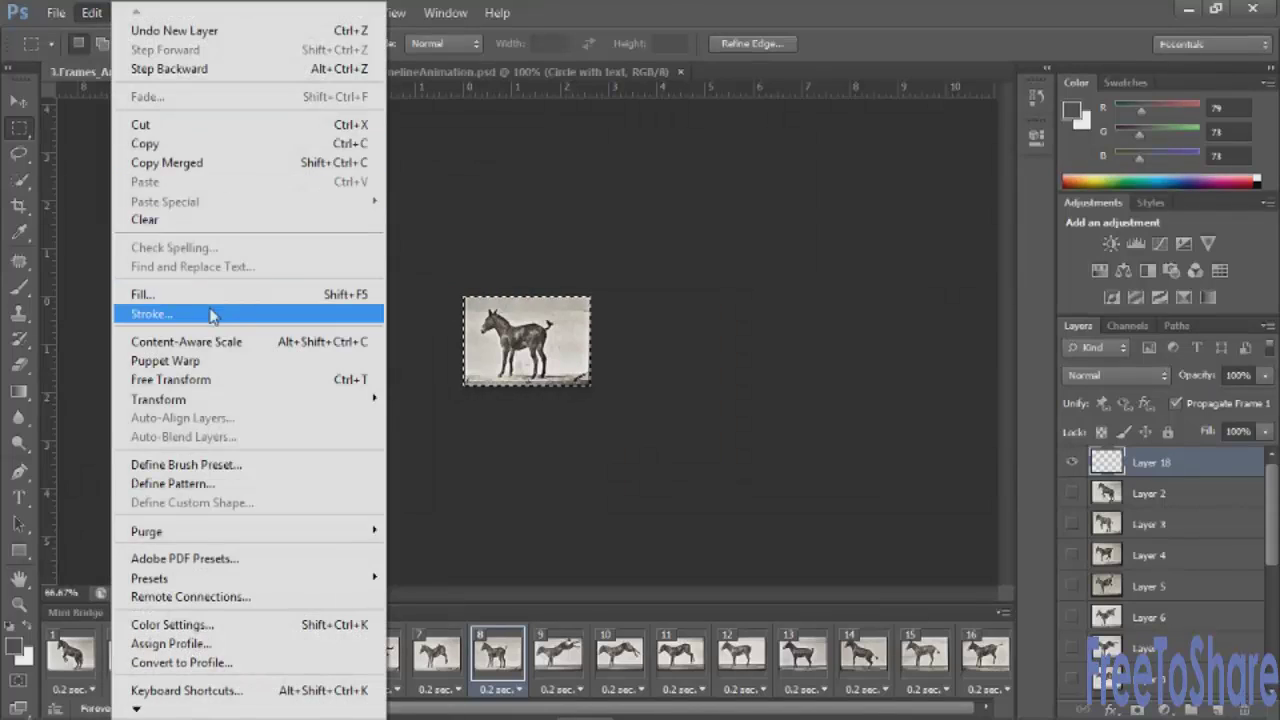
{"action": "left_click", "coordinate": [212, 311]}
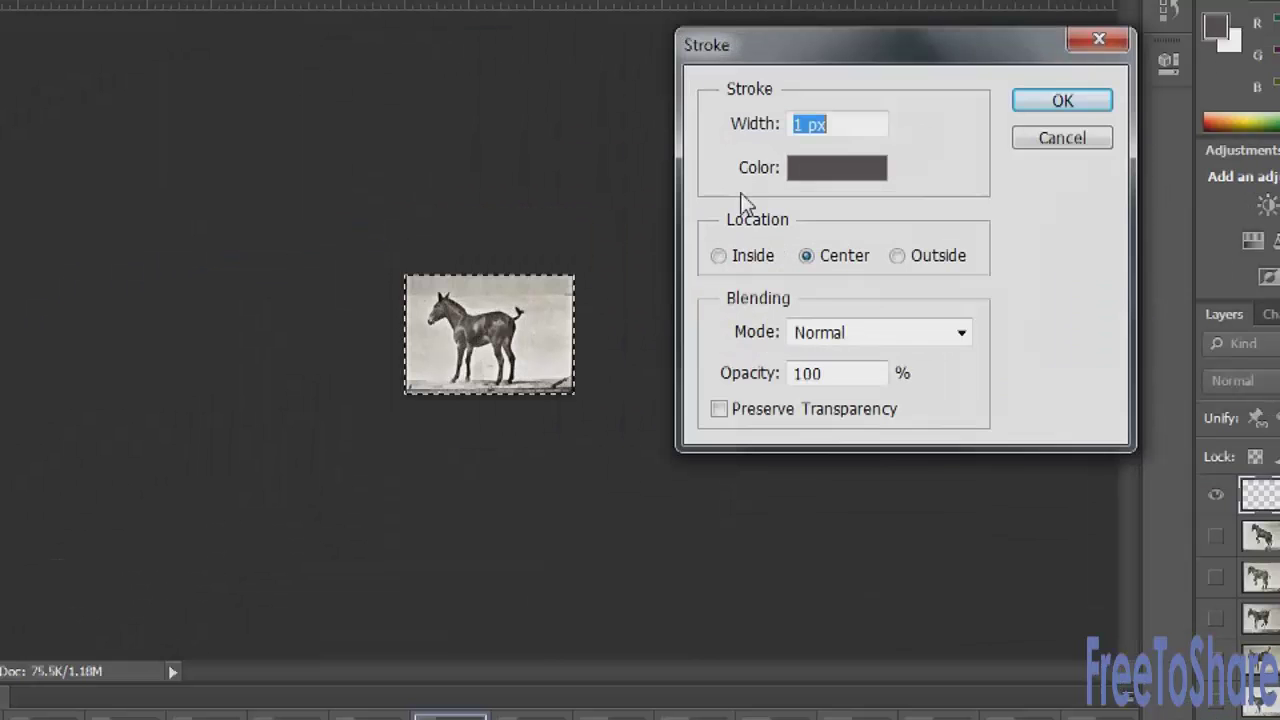
{"action": "left_click", "coordinate": [505, 288]}
{"action": "double_click", "coordinate": [556, 190]}
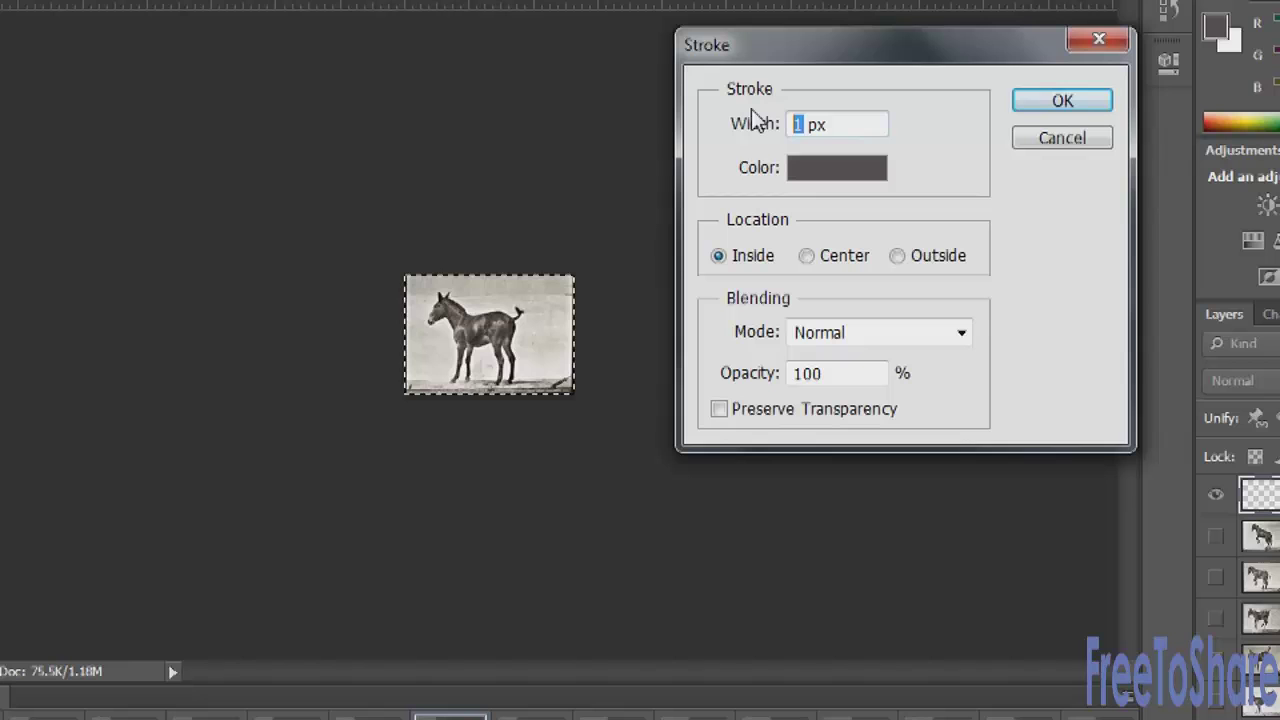
{"action": "type", "text": "7"}
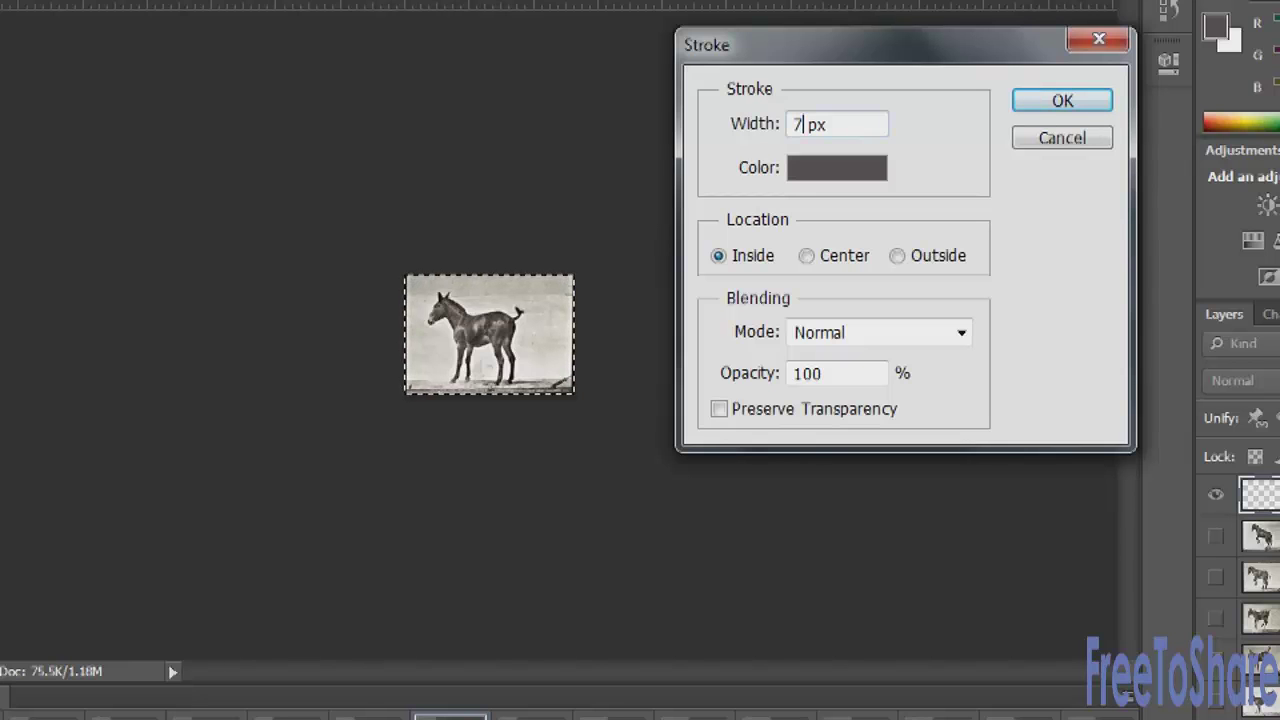
{"action": "left_click", "coordinate": [1030, 105]}
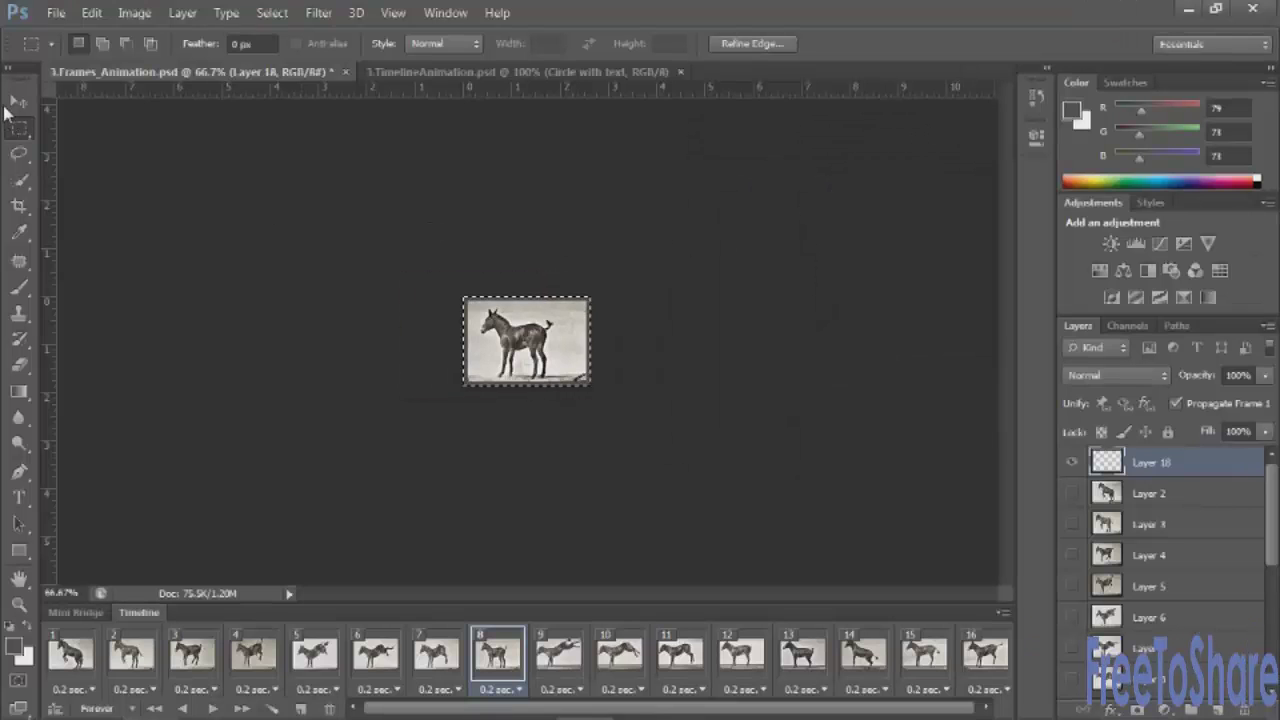
Step: Rename Layer 18 to 'border'
{"action": "left_click", "coordinate": [18, 102]}
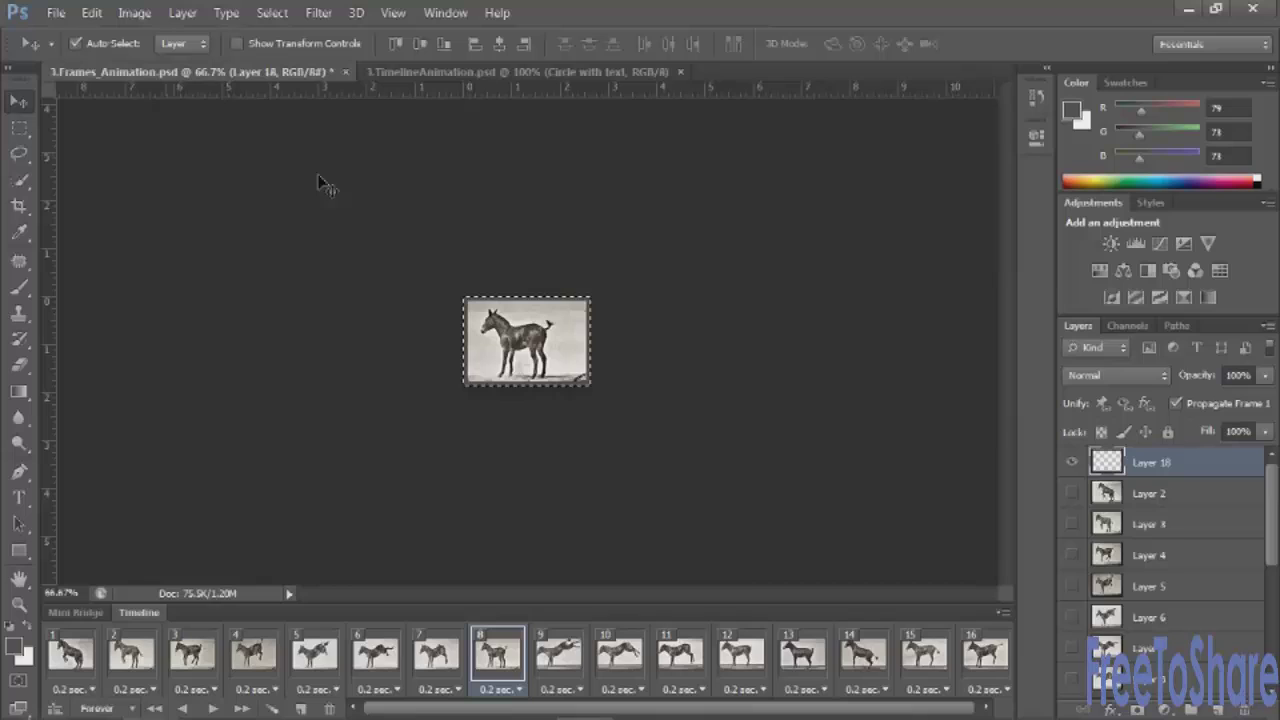
{"action": "double_click", "coordinate": [1152, 463]}
{"action": "type", "text": "bord"}
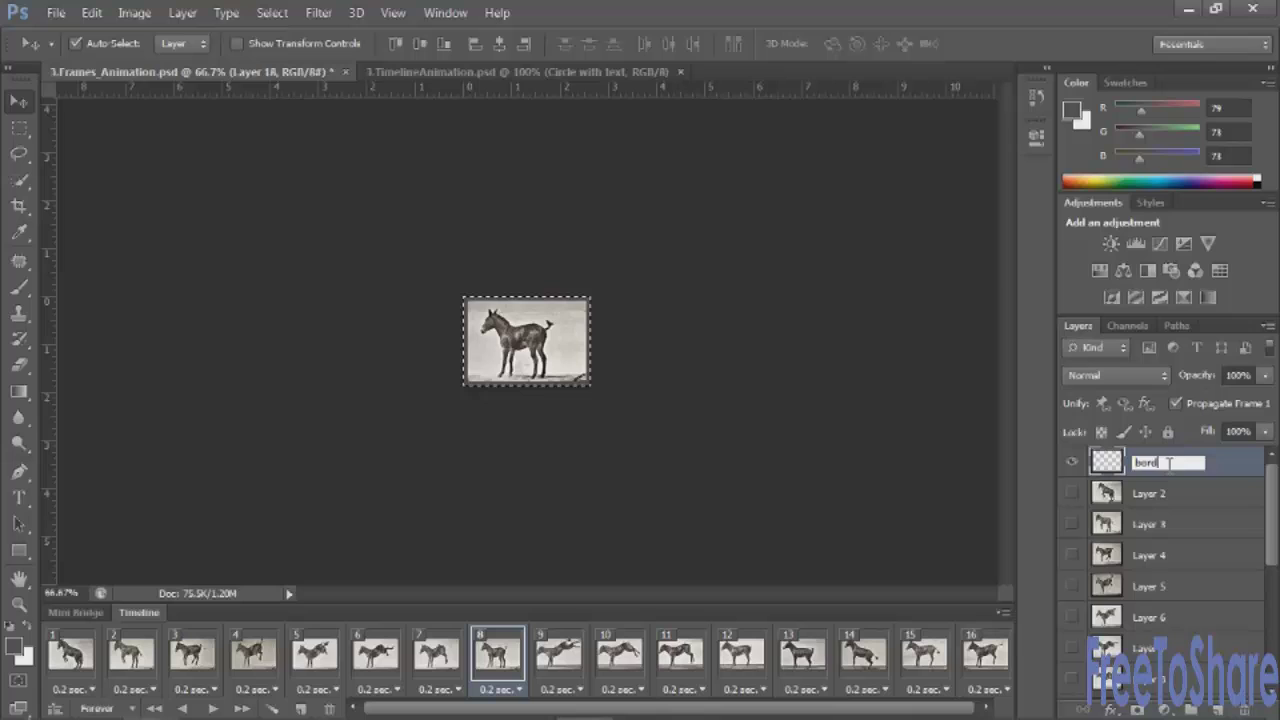
{"action": "type", "text": "er"}
{"action": "key", "text": "Return"}
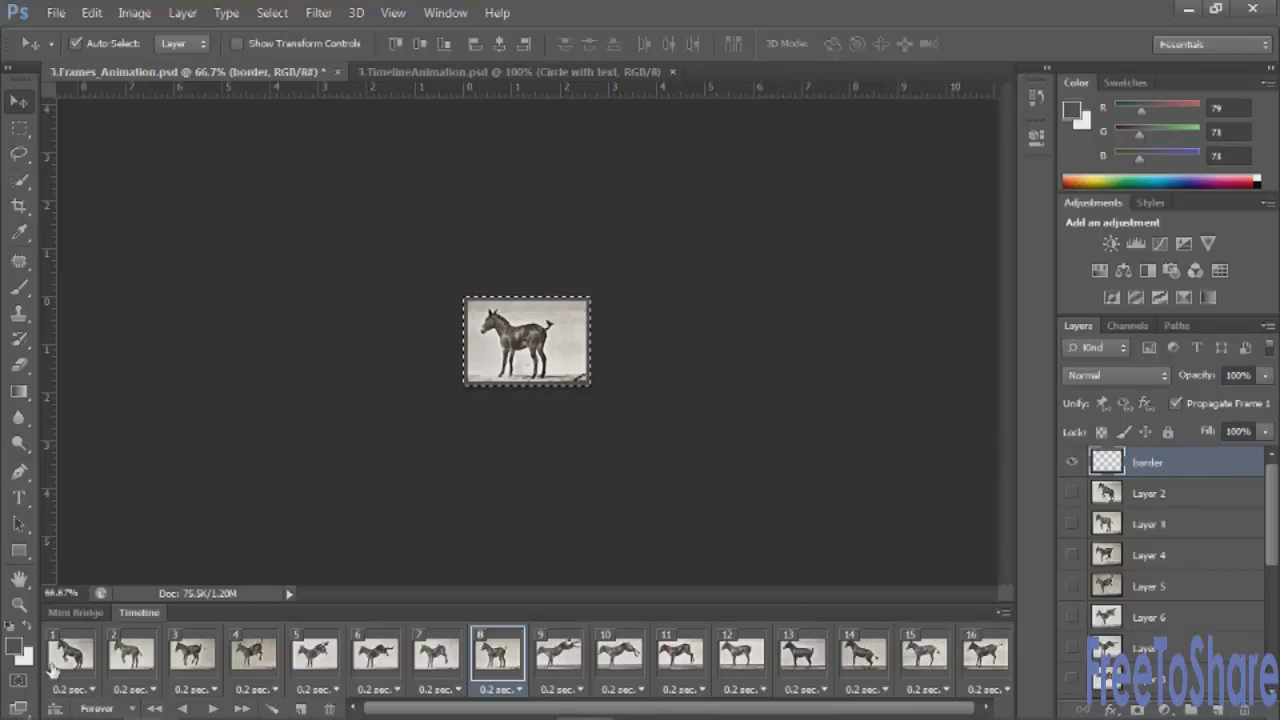
Step: Select all 16 animation frames, check the border on frames 3-5, and deselect with Ctrl+D
{"action": "left_click", "coordinate": [58, 667]}
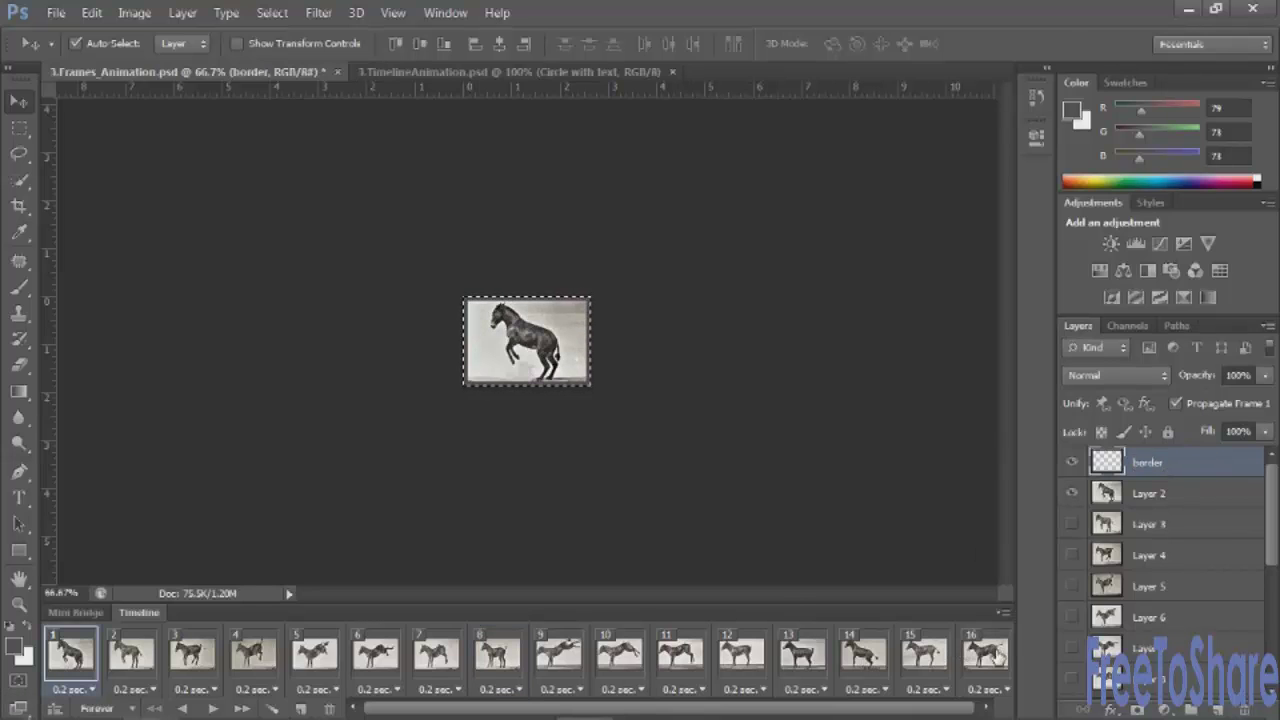
{"action": "left_click", "coordinate": [988, 656], "text": "shift"}
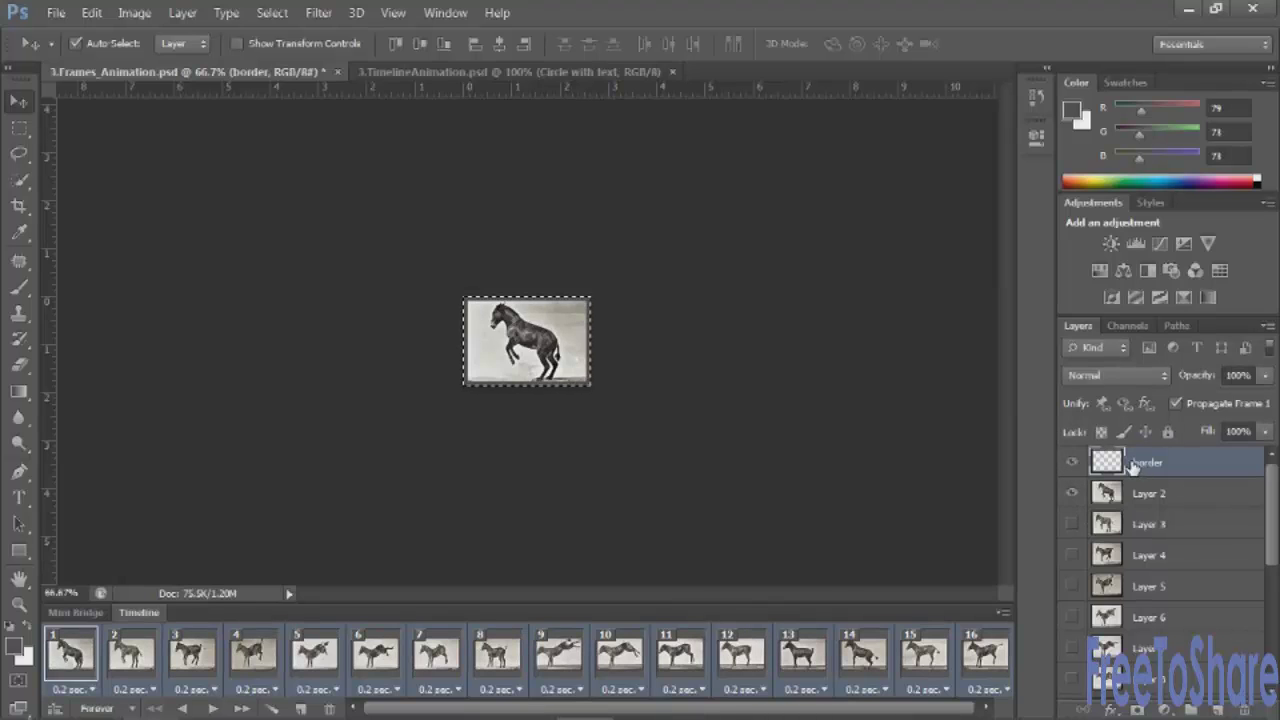
{"action": "left_click", "coordinate": [127, 655]}
{"action": "left_click", "coordinate": [214, 662]}
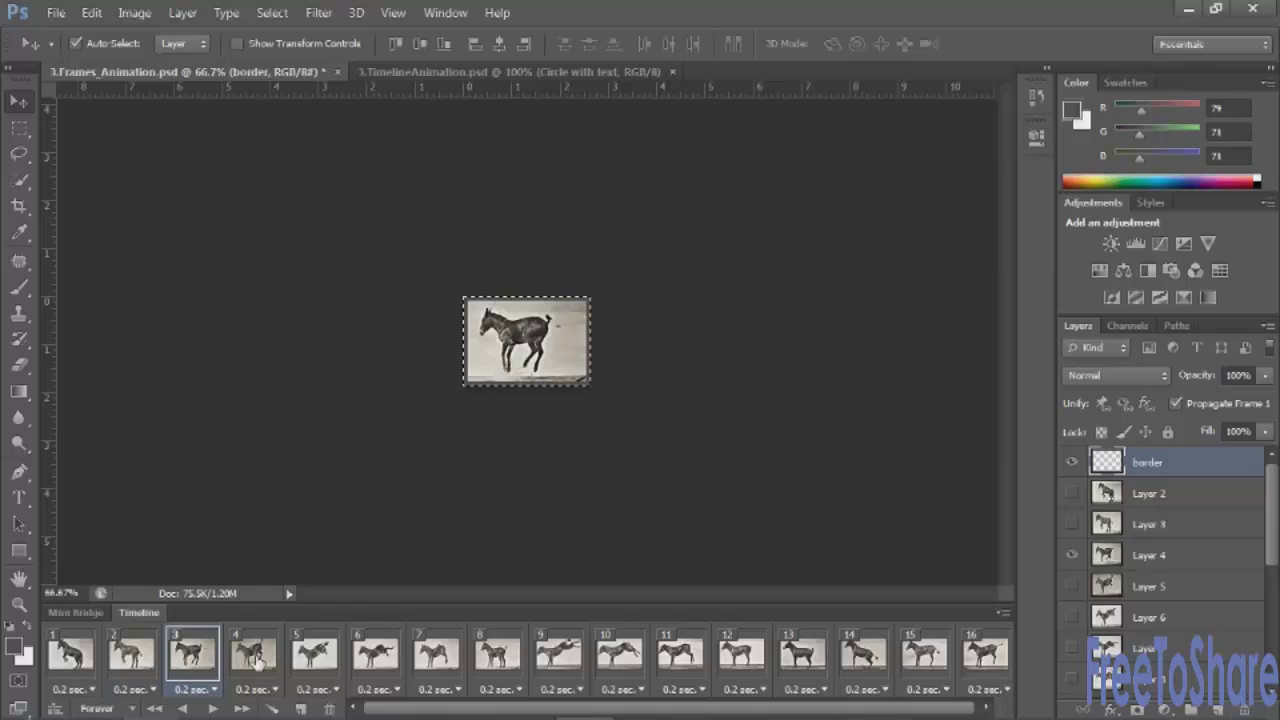
{"action": "left_click", "coordinate": [256, 660]}
{"action": "left_click", "coordinate": [315, 662]}
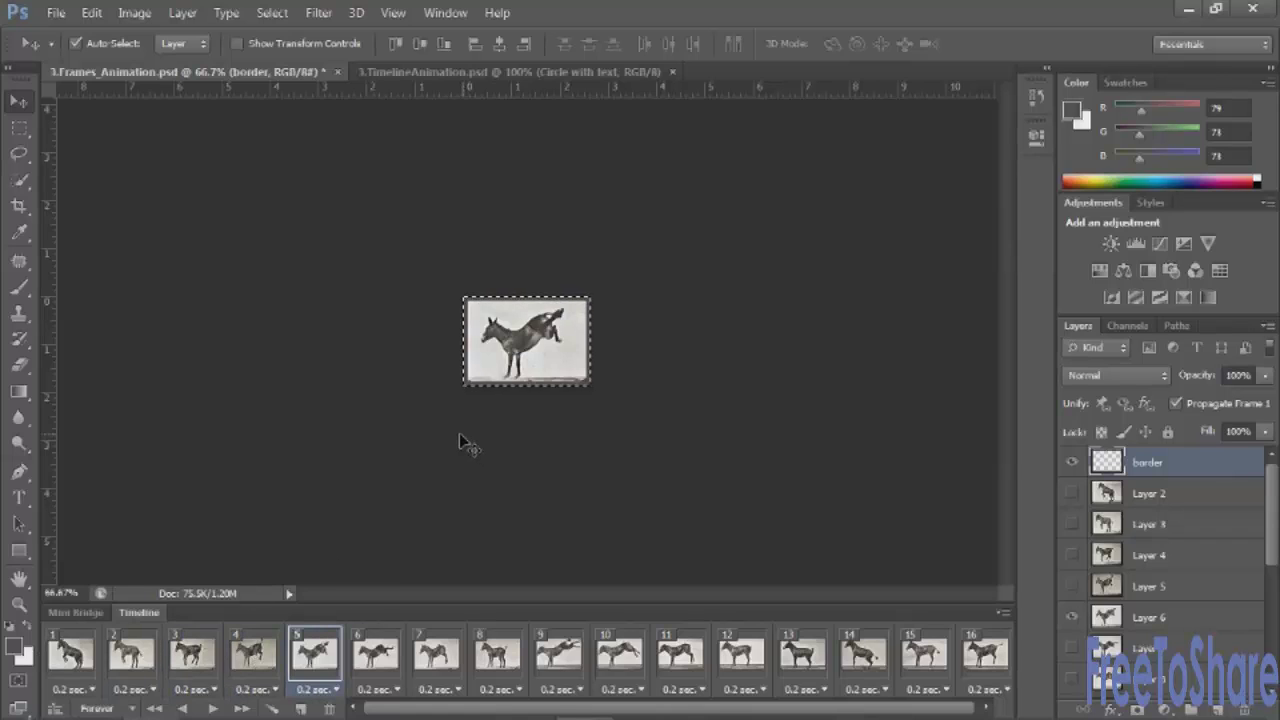
{"action": "key", "text": "ctrl+d"}
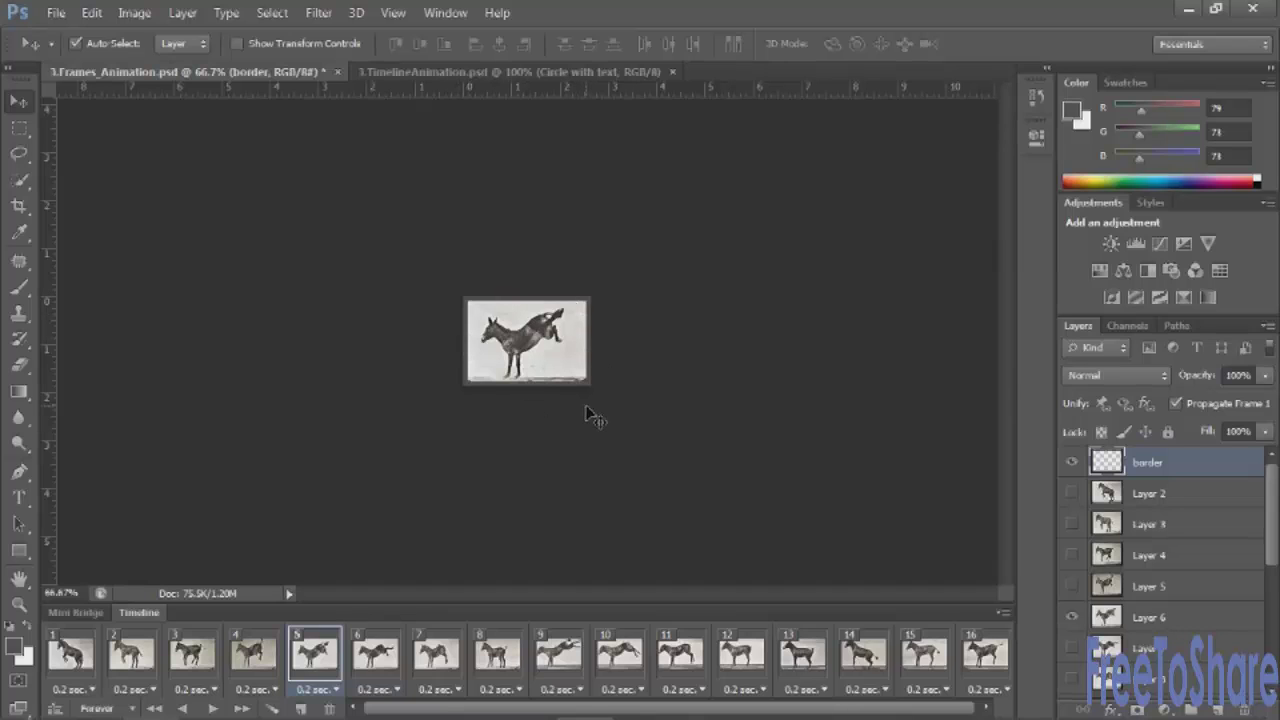
Step: Switch to the TimelineAnimation.psd cruise banner and create its video timeline
{"action": "left_click", "coordinate": [460, 76]}
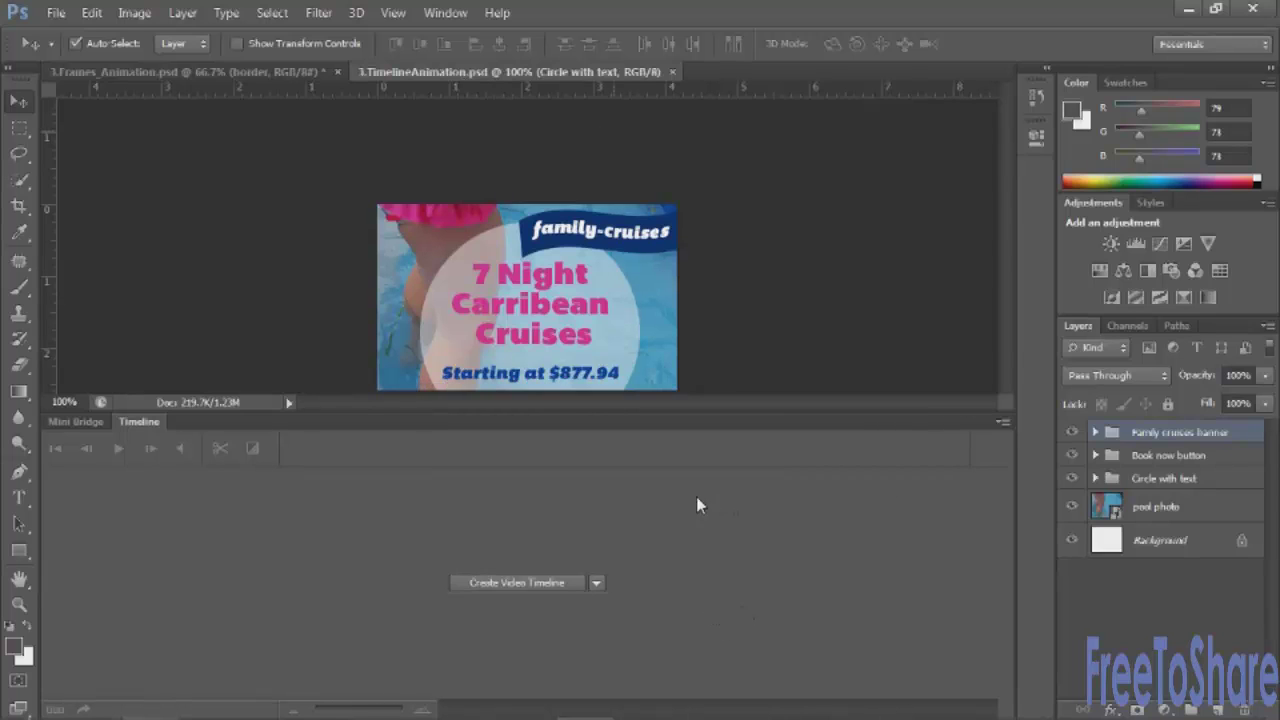
{"action": "left_click", "coordinate": [555, 583]}
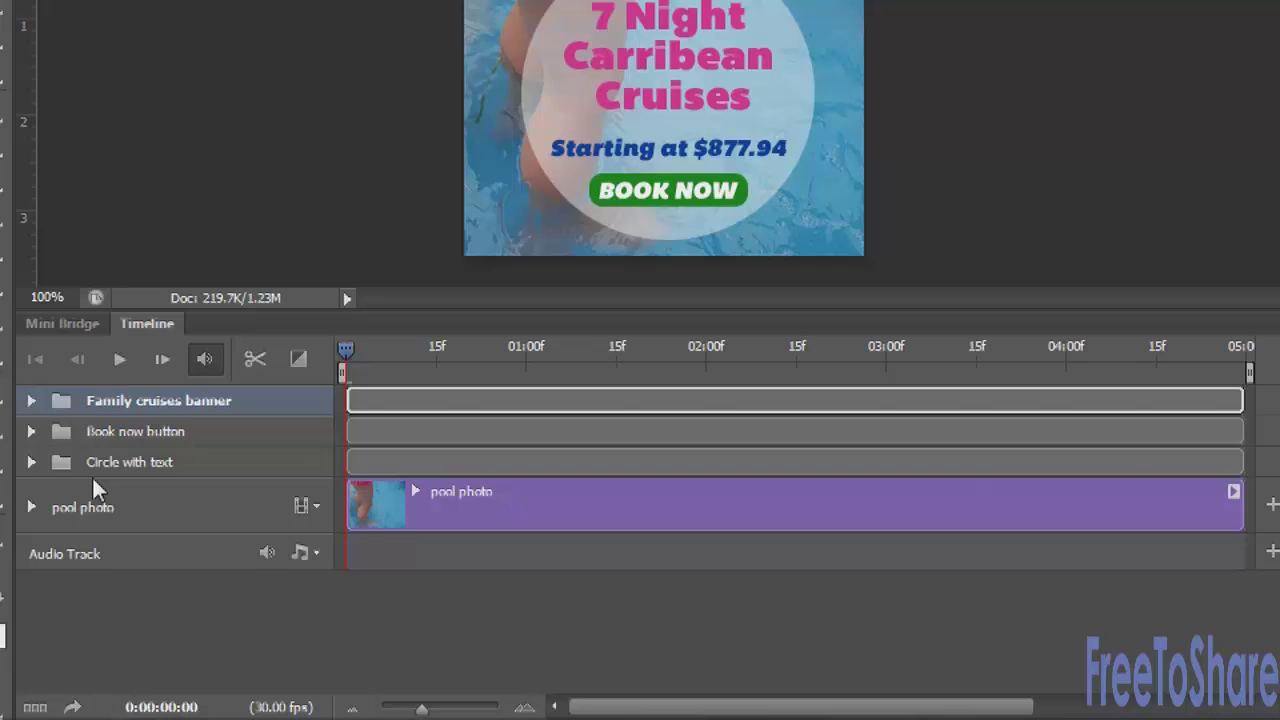
Step: Expand the Book now button group and select its BOOK NOW text layer
{"action": "left_click", "coordinate": [31, 401]}
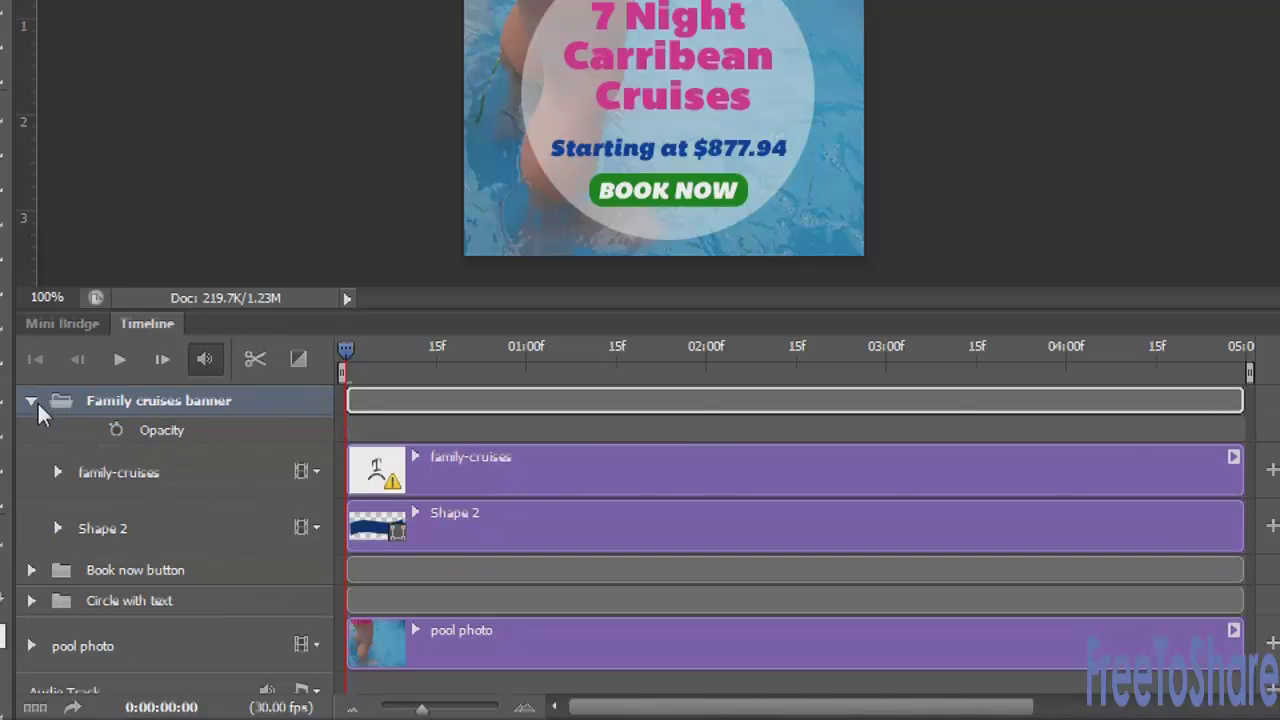
{"action": "left_click", "coordinate": [31, 401]}
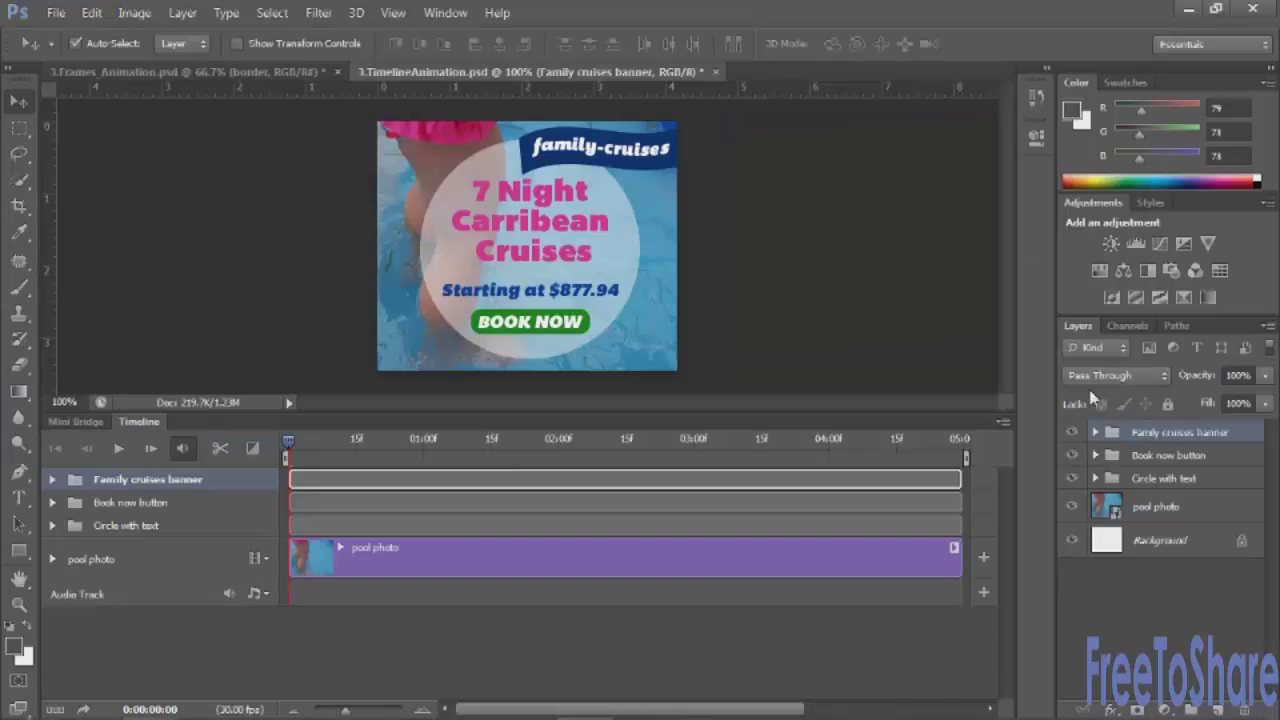
{"action": "left_click", "coordinate": [1095, 456]}
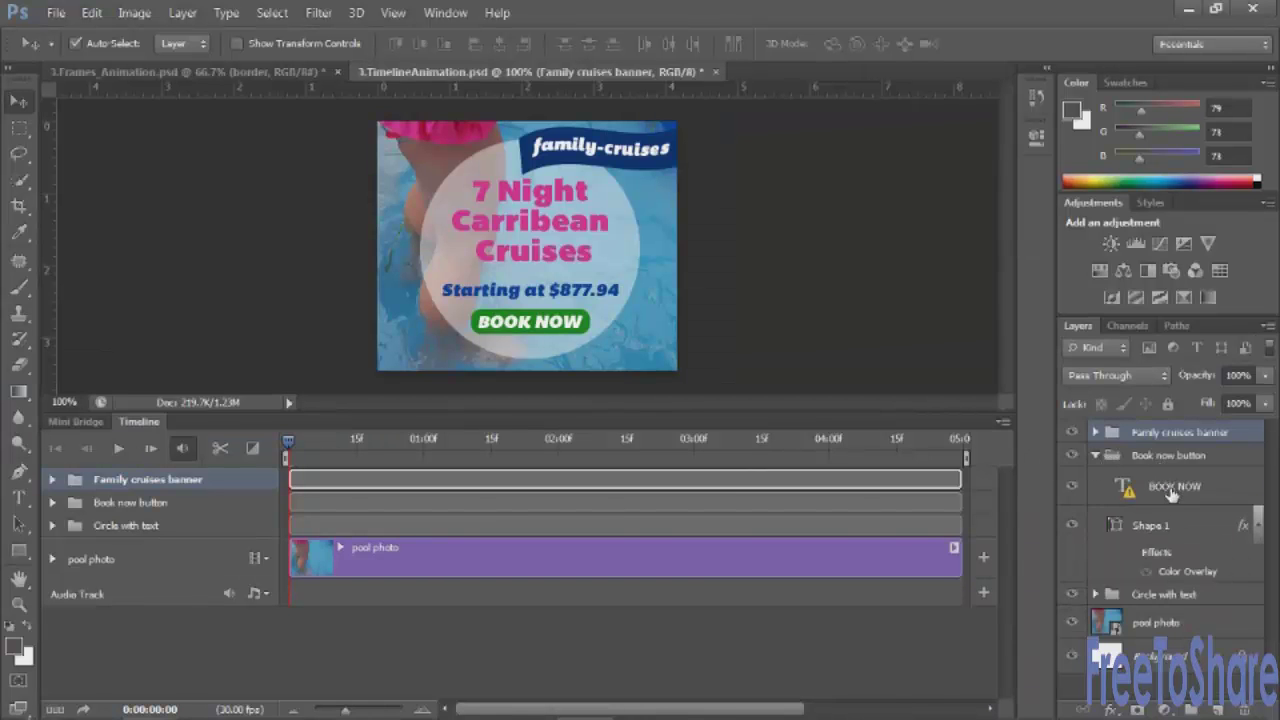
{"action": "left_click", "coordinate": [1172, 490]}
{"action": "left_click", "coordinate": [1258, 525]}
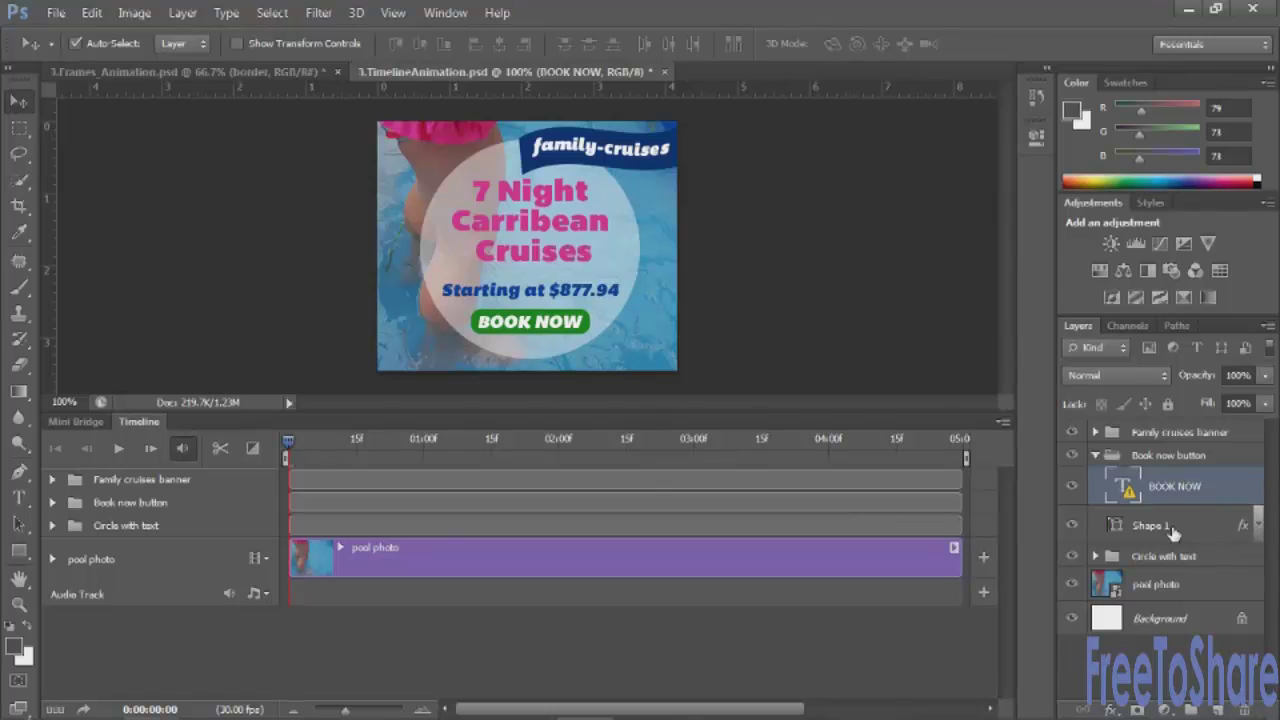
Step: Merge BOOK NOW and Shape 1, move the result out of its group, and hide the group
{"action": "left_click", "coordinate": [1172, 528], "text": "shift"}
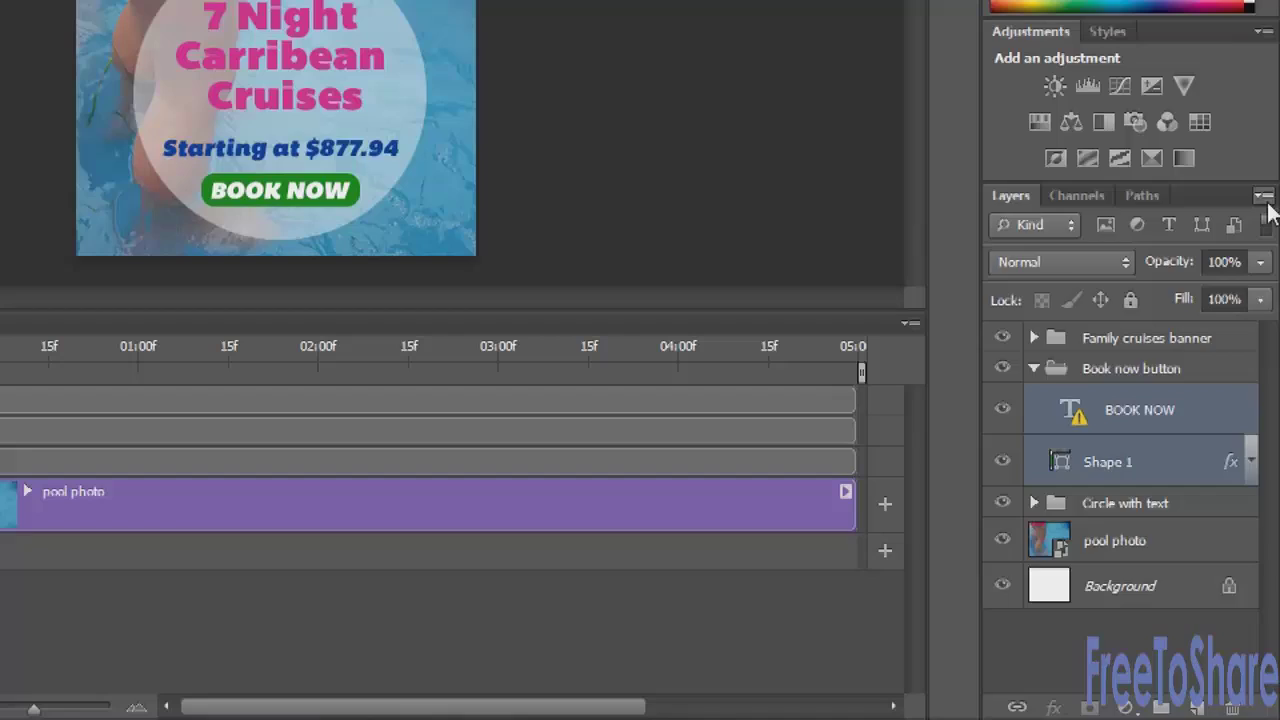
{"action": "left_click", "coordinate": [1265, 198]}
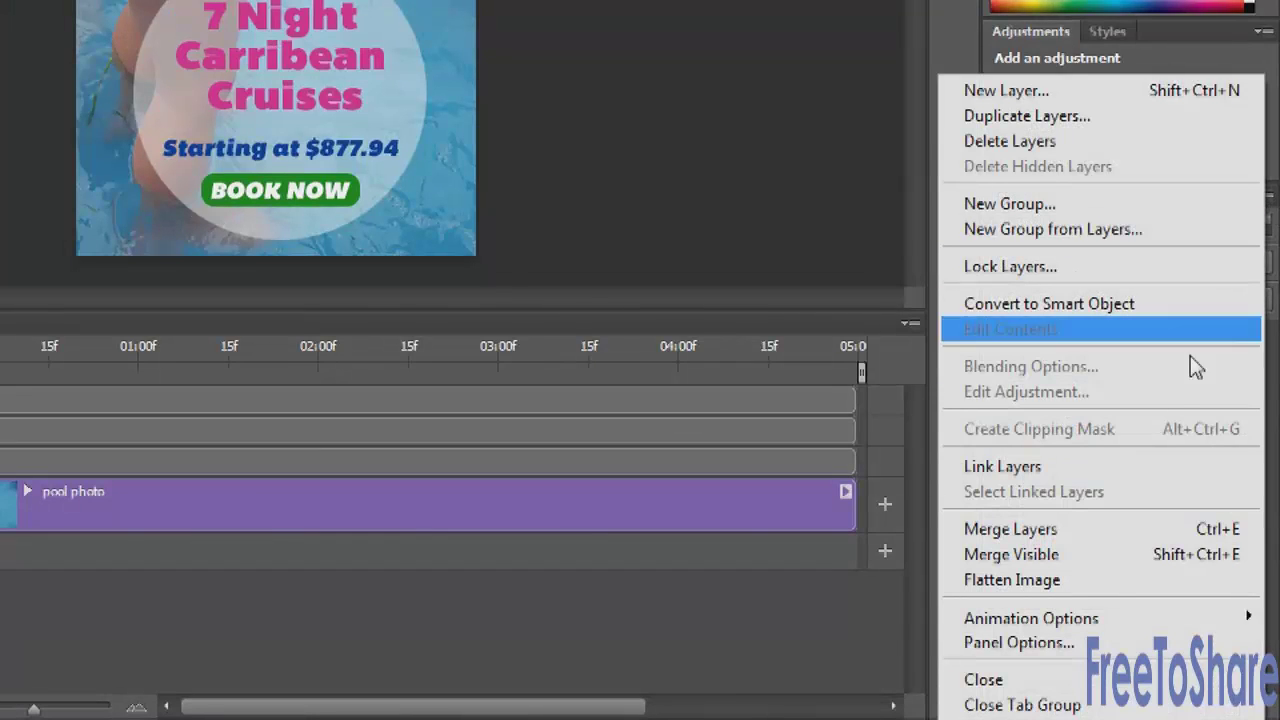
{"action": "left_click", "coordinate": [1036, 532]}
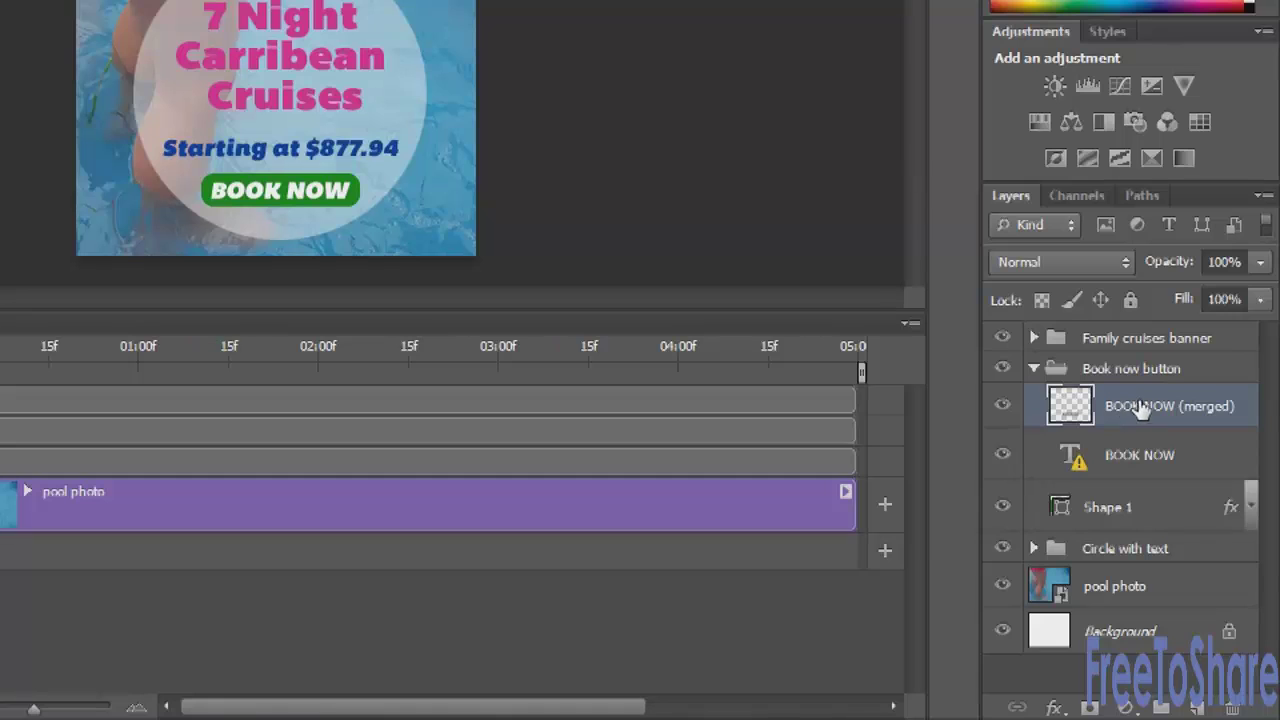
{"action": "left_click_drag", "start_coordinate": [1150, 405], "coordinate": [1140, 362]}
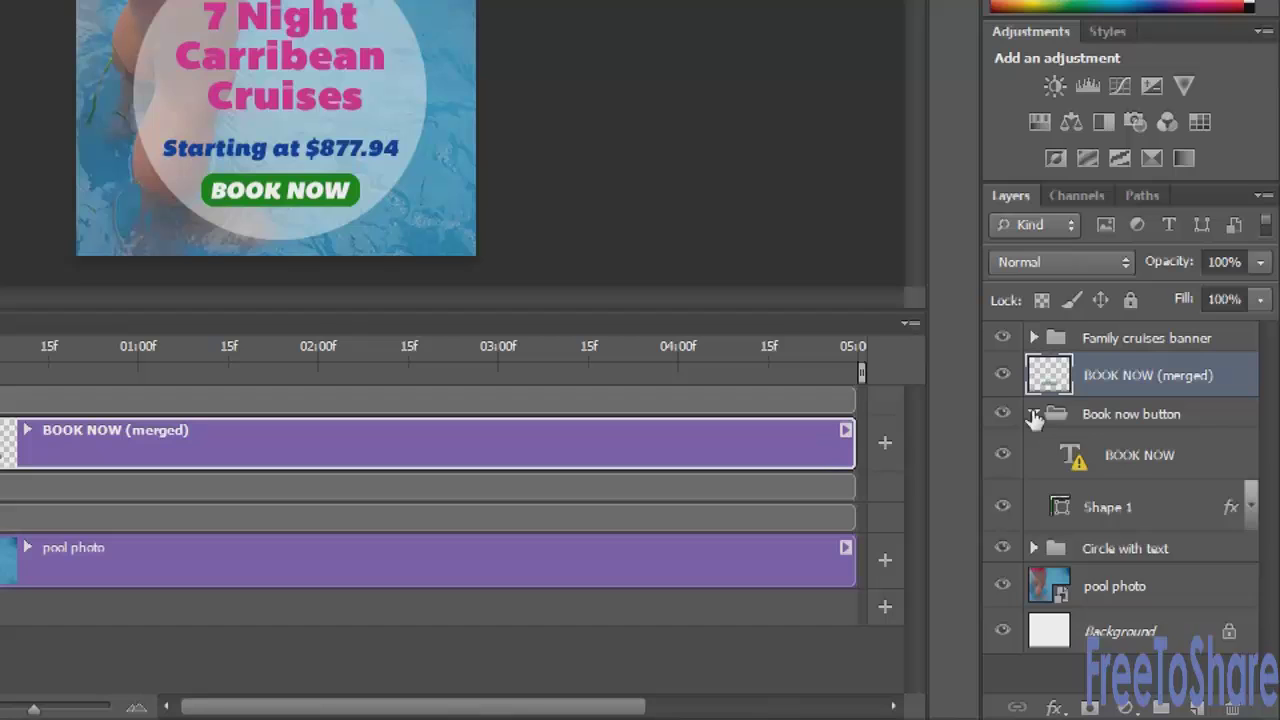
{"action": "left_click", "coordinate": [1033, 413]}
Step: Merge the three Circle with text layers and move the merged layer out of the group
{"action": "left_click", "coordinate": [1100, 444]}
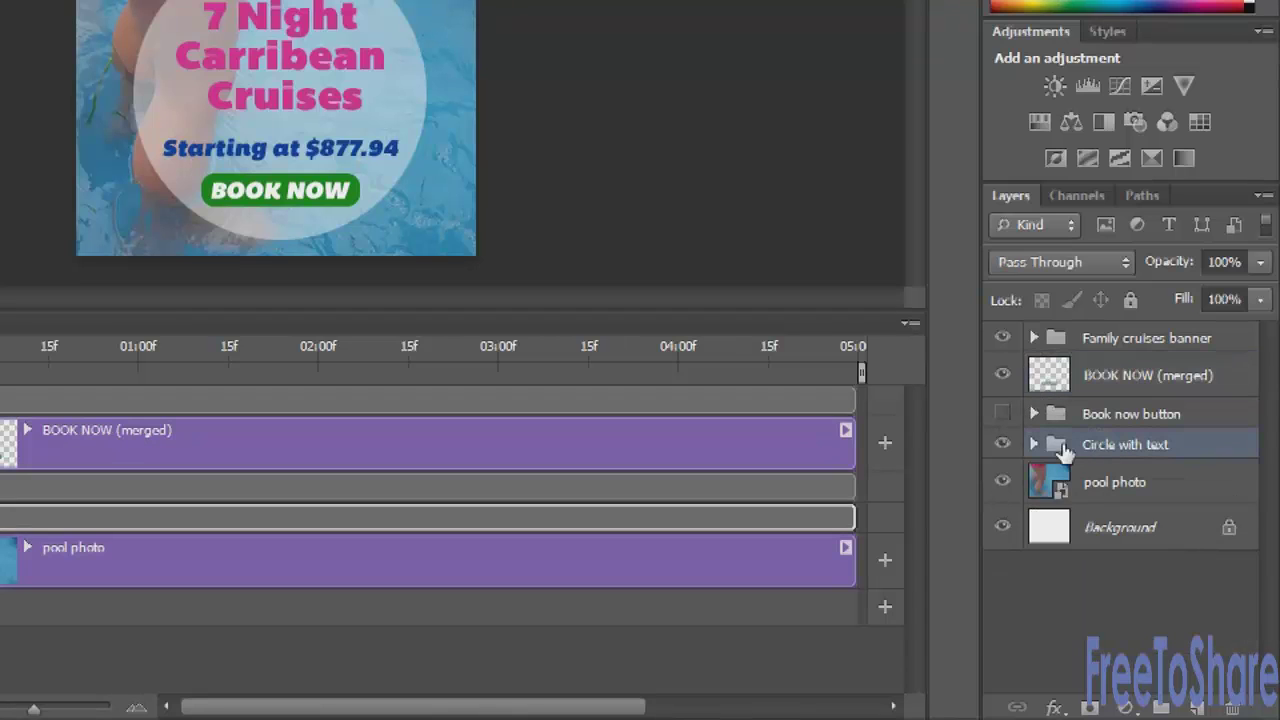
{"action": "left_click", "coordinate": [1033, 444]}
{"action": "left_click", "coordinate": [1150, 480]}
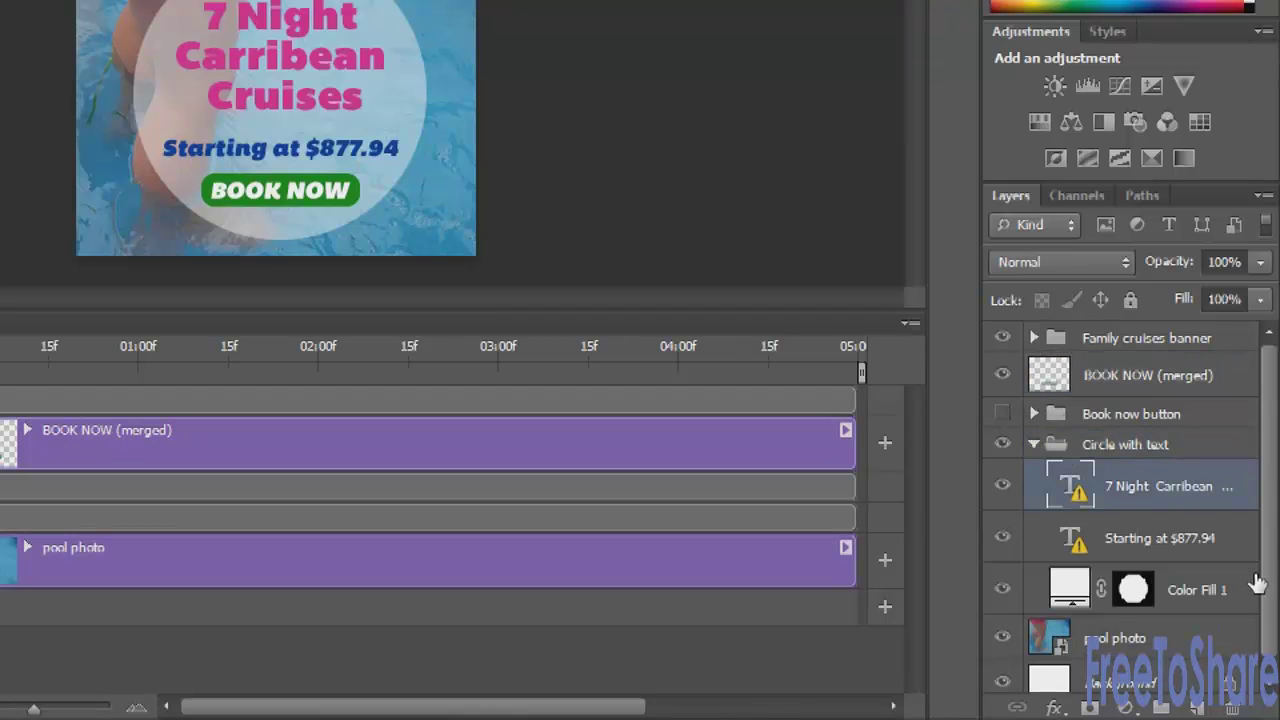
{"action": "left_click", "coordinate": [1200, 590], "text": "shift"}
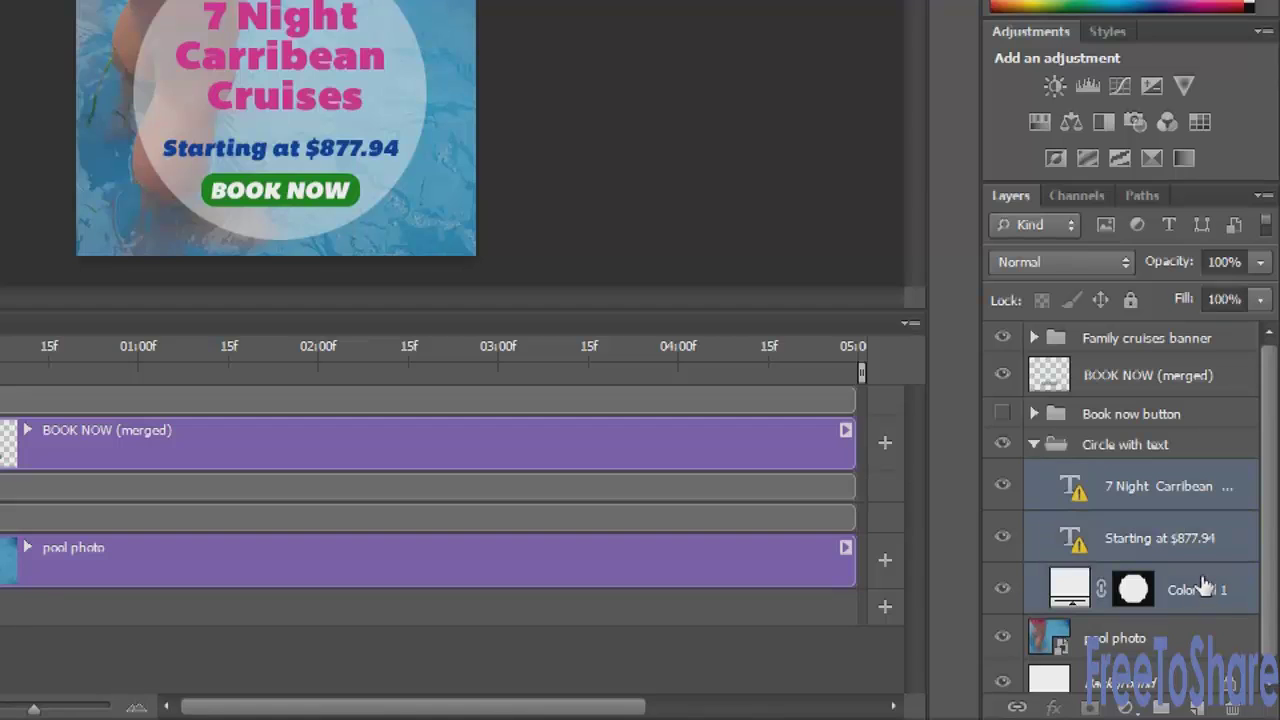
{"action": "left_click", "coordinate": [1262, 195]}
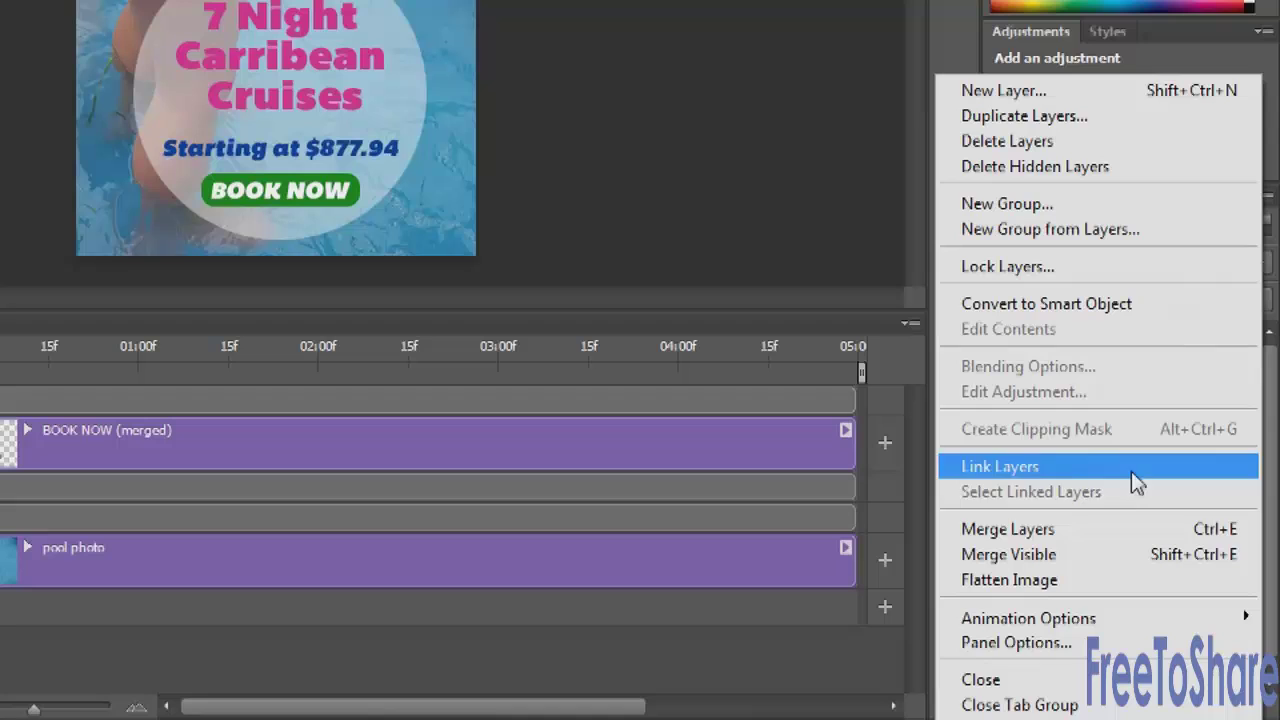
{"action": "left_click", "coordinate": [1074, 532]}
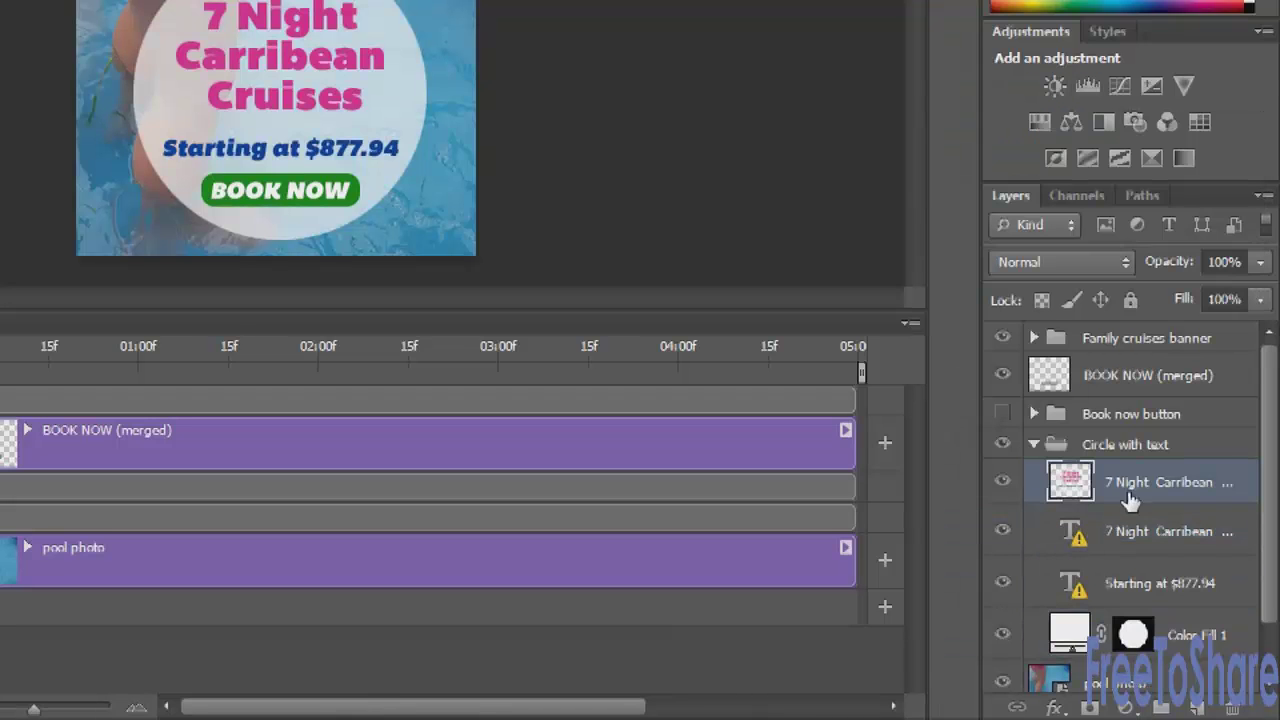
{"action": "left_click_drag", "start_coordinate": [1130, 490], "coordinate": [1120, 405]}
Step: Place the merged circle below BOOK NOW, then delete the old button and circle groups
{"action": "left_click", "coordinate": [1034, 490]}
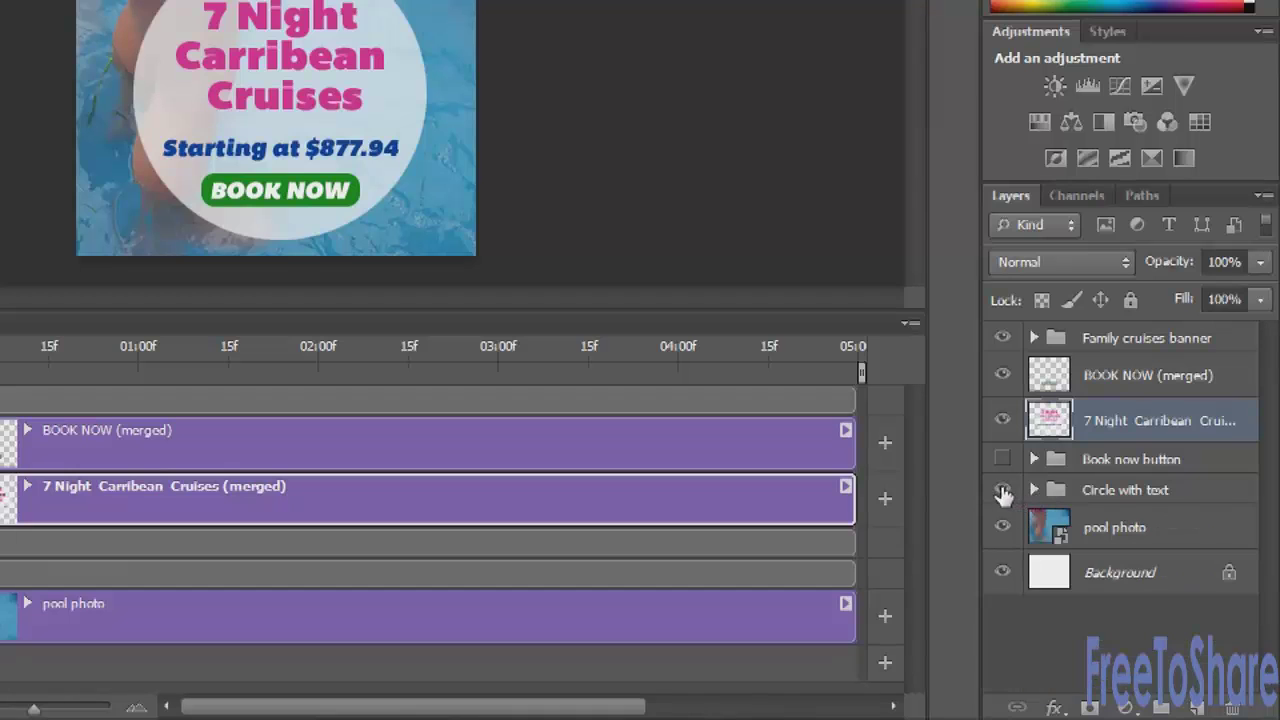
{"action": "left_click", "coordinate": [1003, 493]}
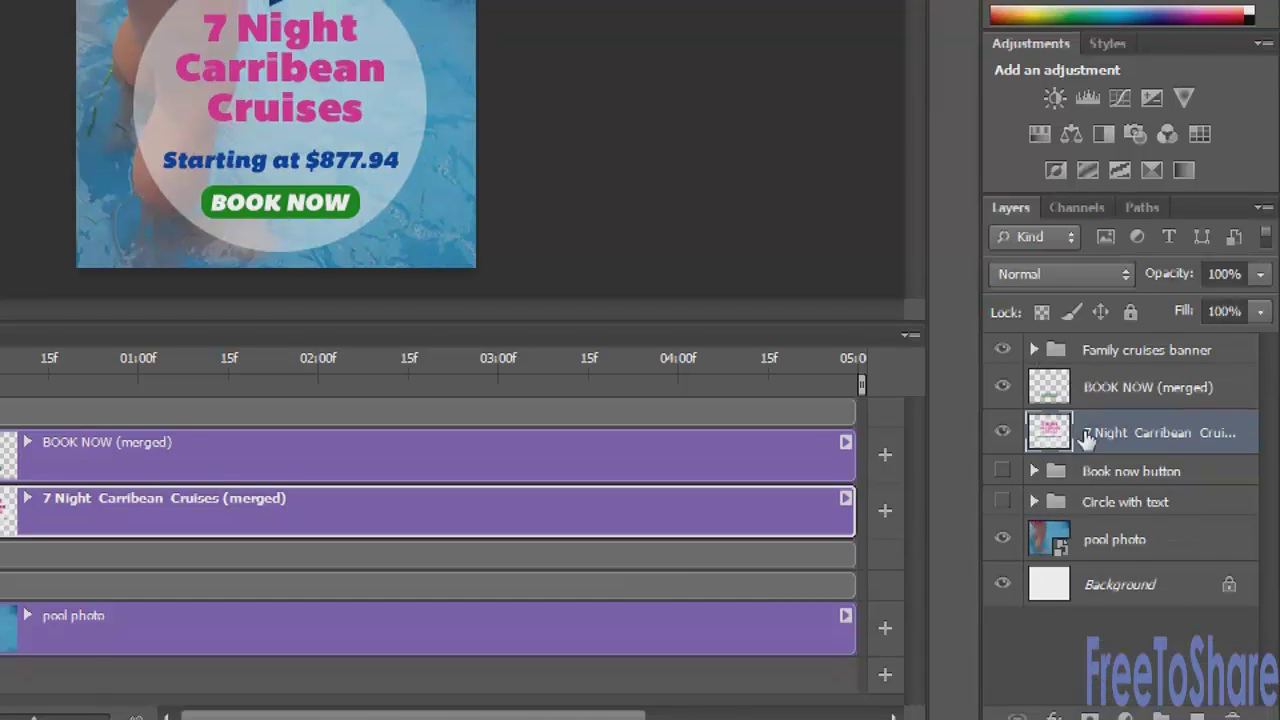
{"action": "left_click", "coordinate": [1003, 517]}
{"action": "left_click", "coordinate": [1003, 517]}
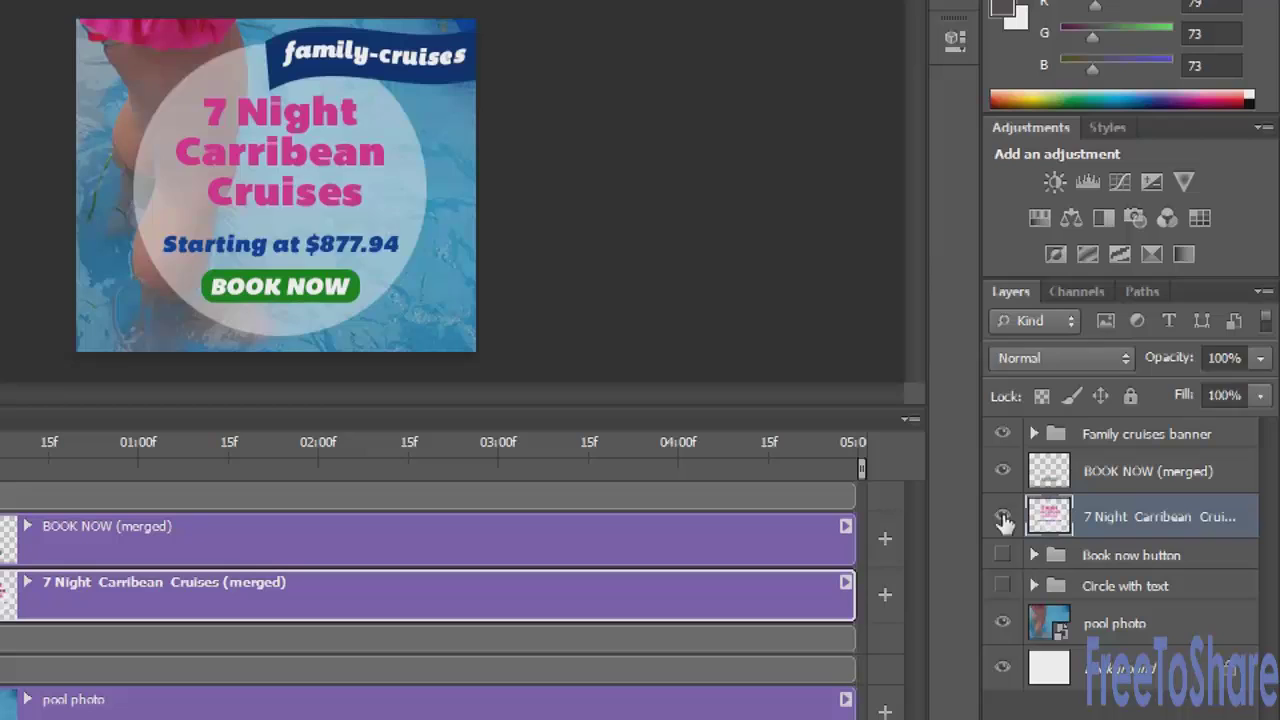
{"action": "left_click", "coordinate": [1003, 517]}
{"action": "left_click", "coordinate": [1002, 471]}
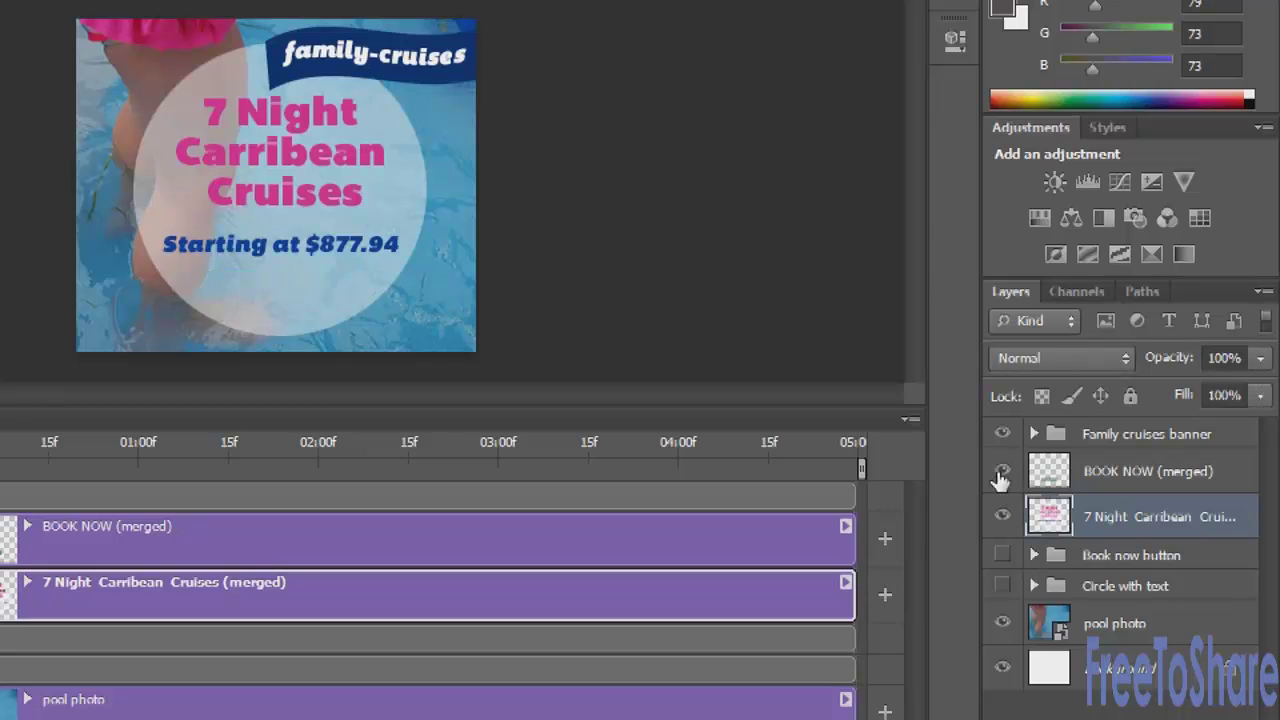
{"action": "left_click", "coordinate": [1002, 471]}
{"action": "left_click", "coordinate": [1002, 471]}
{"action": "left_click", "coordinate": [1155, 560]}
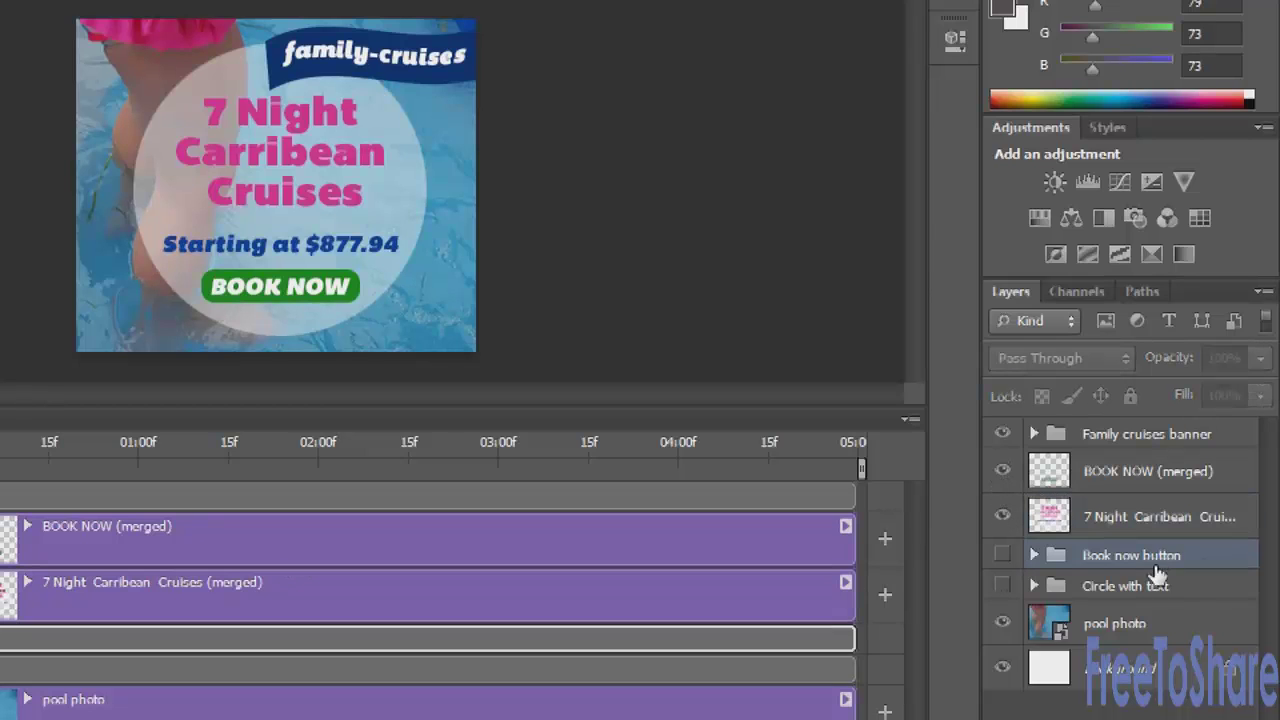
{"action": "left_click", "coordinate": [1163, 588], "text": "shift"}
{"action": "mouse_move", "coordinate": [1200, 600]}
{"action": "left_mouse_down"}
{"action": "mouse_move", "coordinate": [1232, 655]}
{"action": "mouse_move", "coordinate": [1230, 706]}
{"action": "left_mouse_up"}
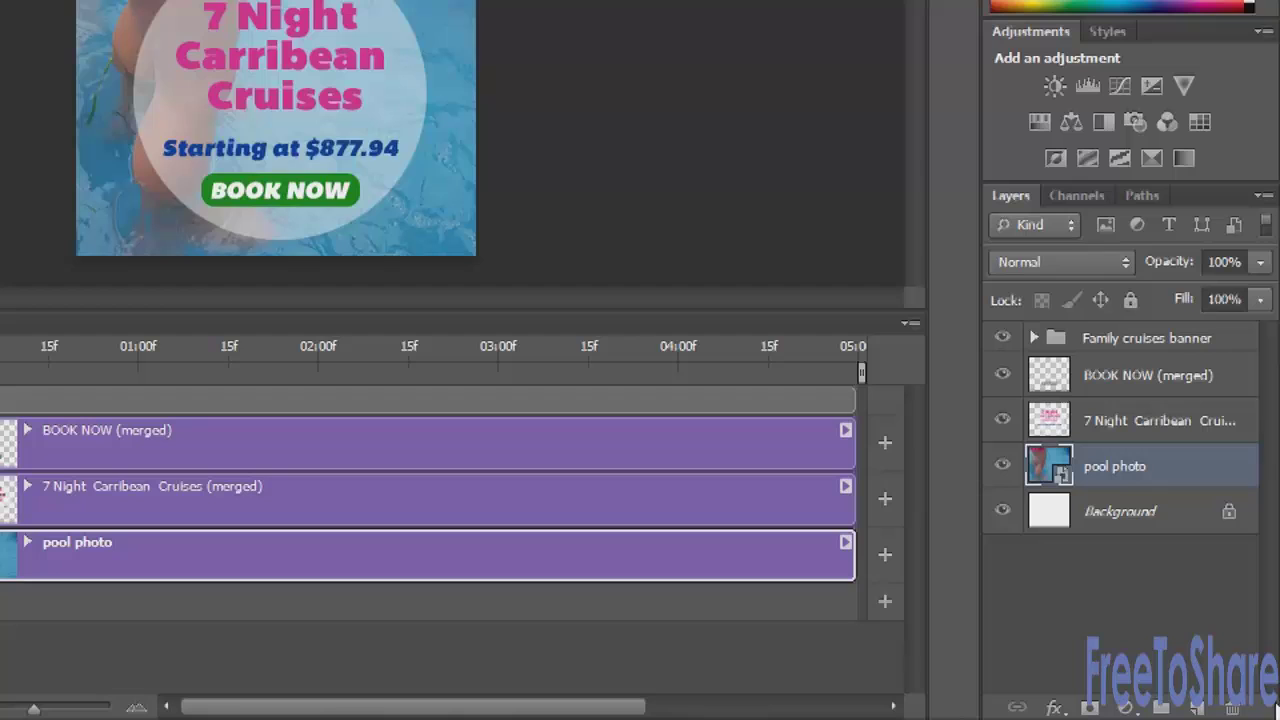
Step: Merge the family-cruises text with Shape 2, move it out, and delete the emptied banner group
{"action": "left_click", "coordinate": [1034, 338]}
{"action": "left_click", "coordinate": [1136, 386]}
{"action": "left_click", "coordinate": [1137, 428], "text": "shift"}
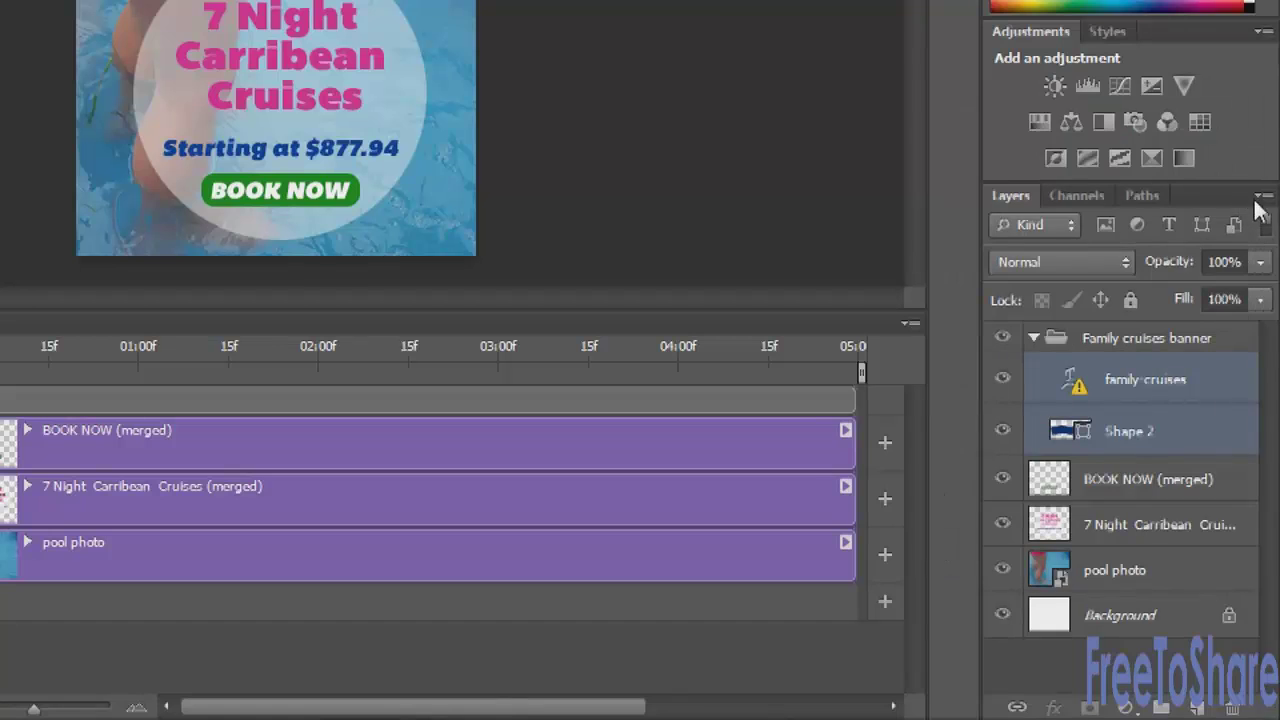
{"action": "left_click", "coordinate": [1263, 198]}
{"action": "left_click", "coordinate": [1117, 528]}
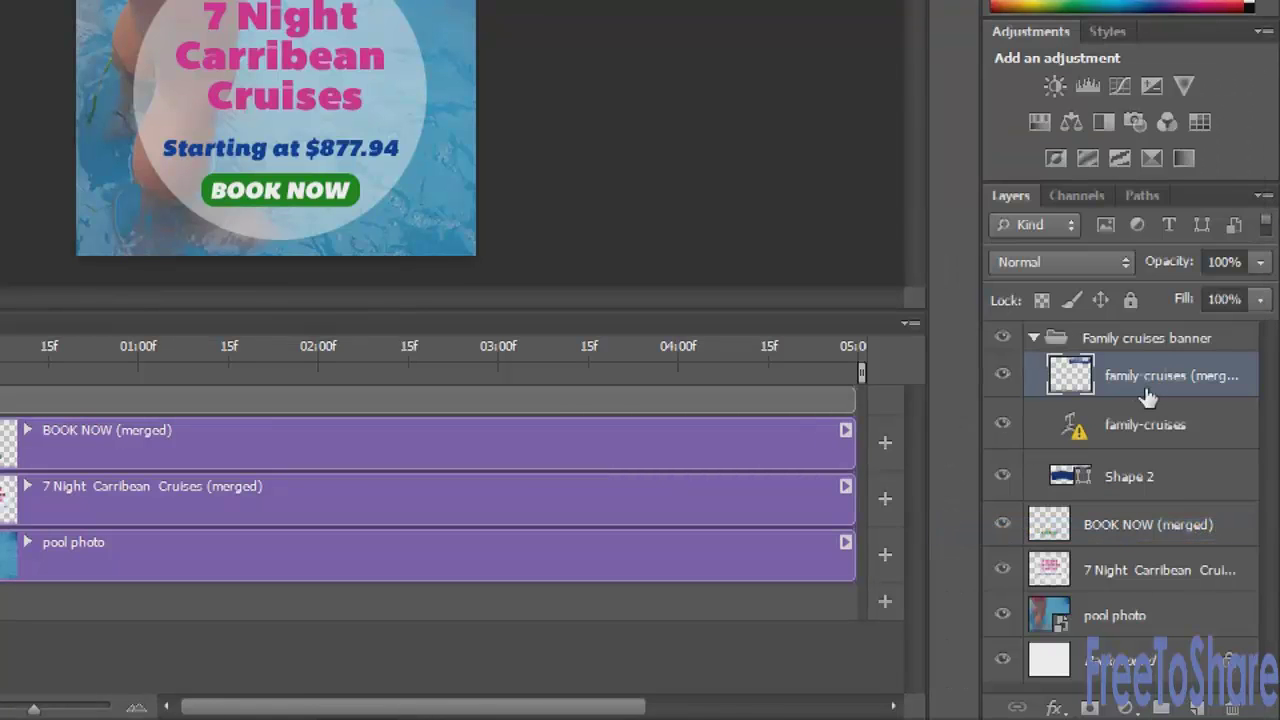
{"action": "left_click_drag", "start_coordinate": [1140, 380], "coordinate": [1133, 505]}
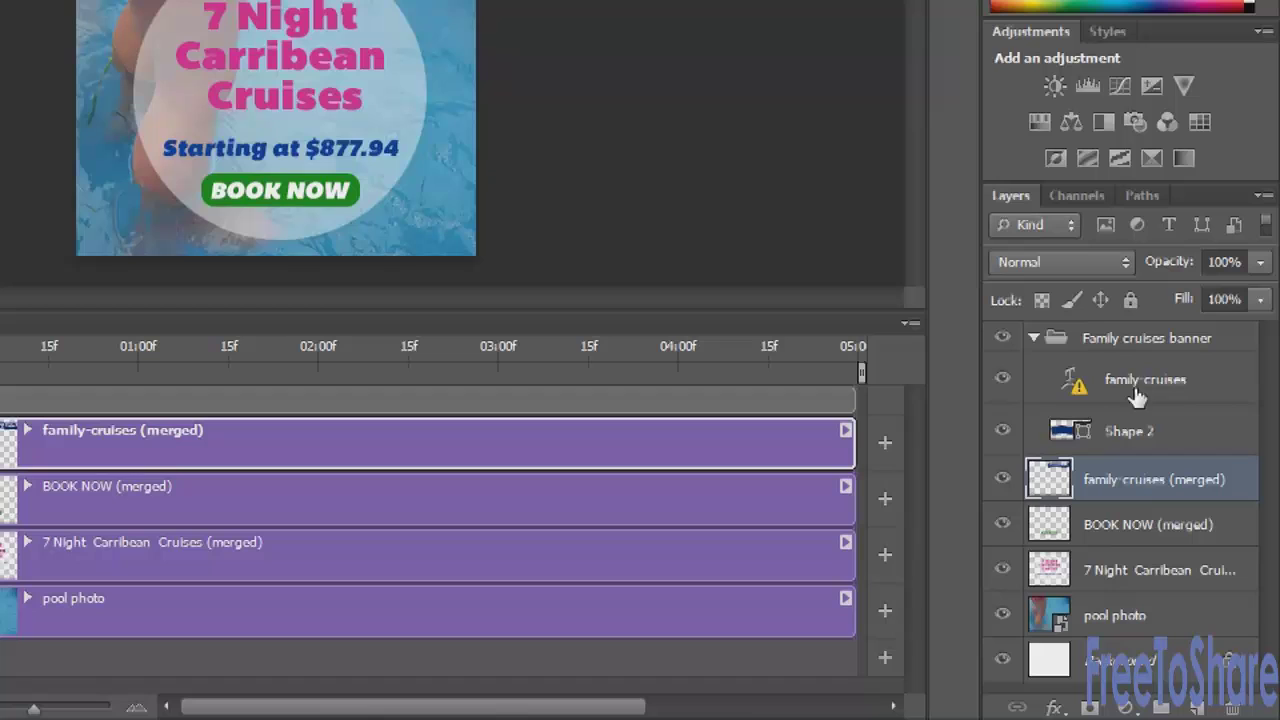
{"action": "left_click", "coordinate": [1035, 338]}
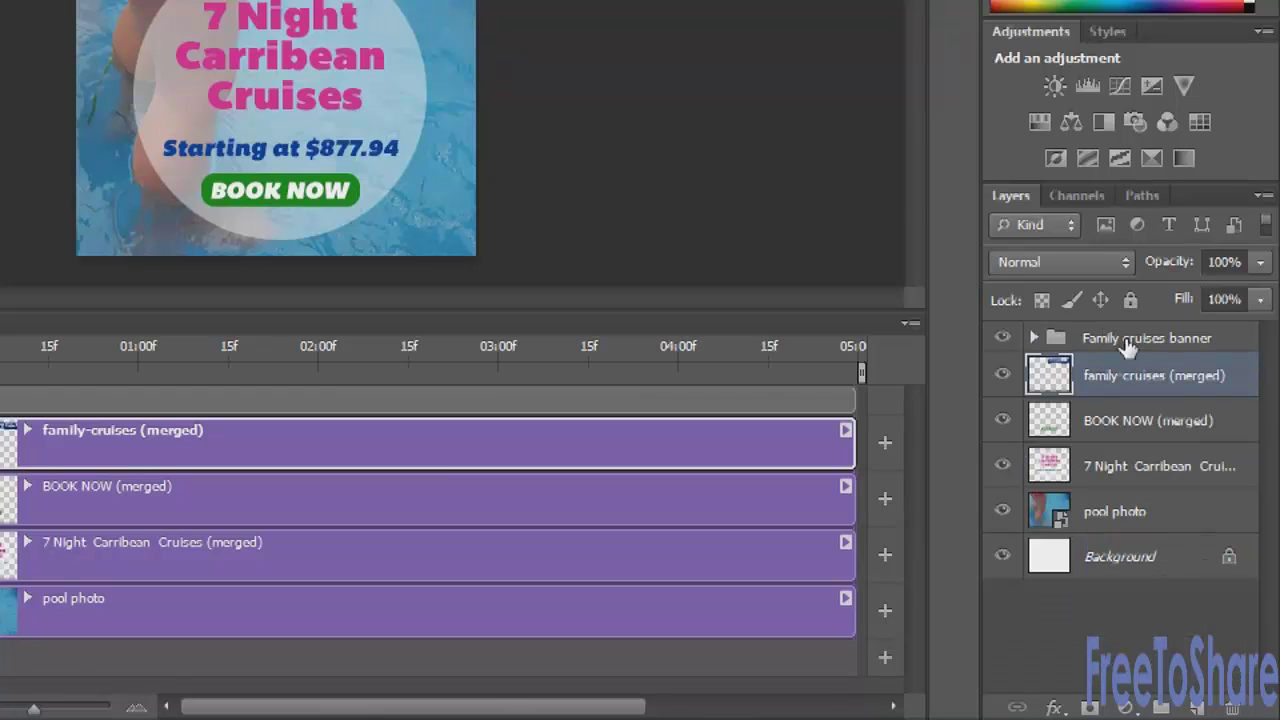
{"action": "left_click_drag", "start_coordinate": [1184, 342], "coordinate": [1238, 705]}
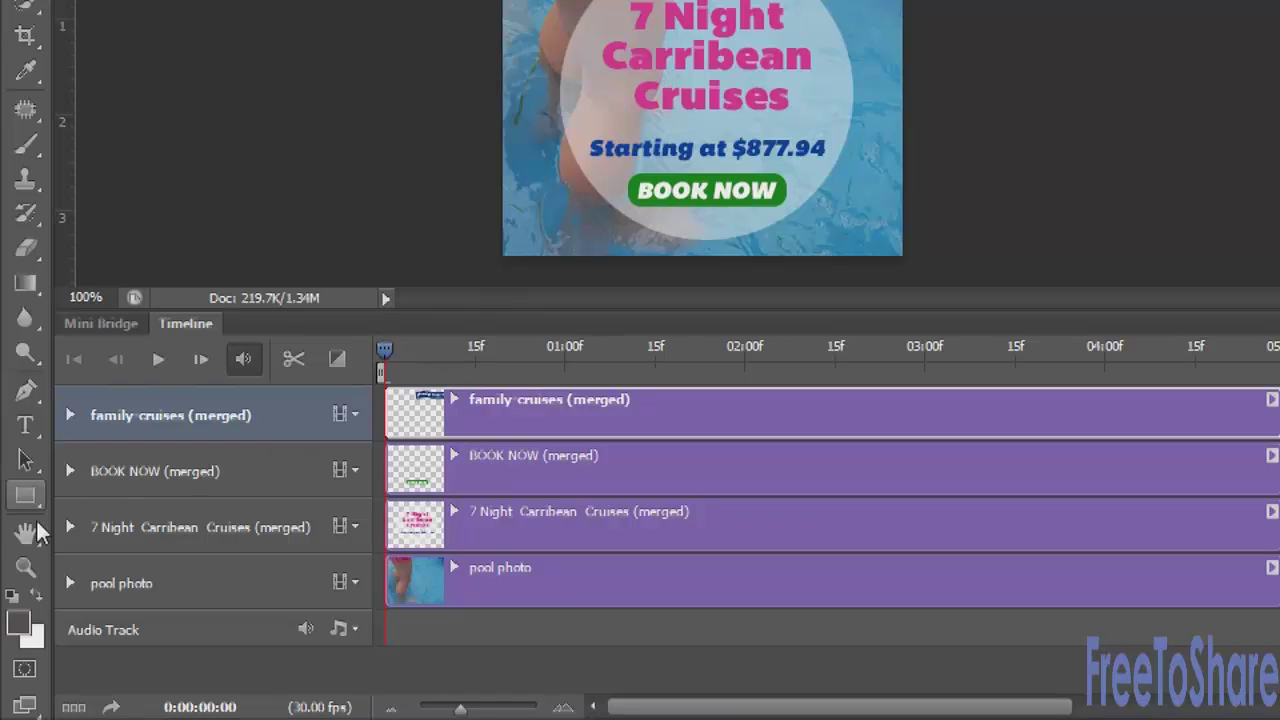
Step: Expand the 7 Night Carribean Cruises (merged) track and enable Position and Opacity stopwatches at 0:00
{"action": "left_click", "coordinate": [133, 524]}
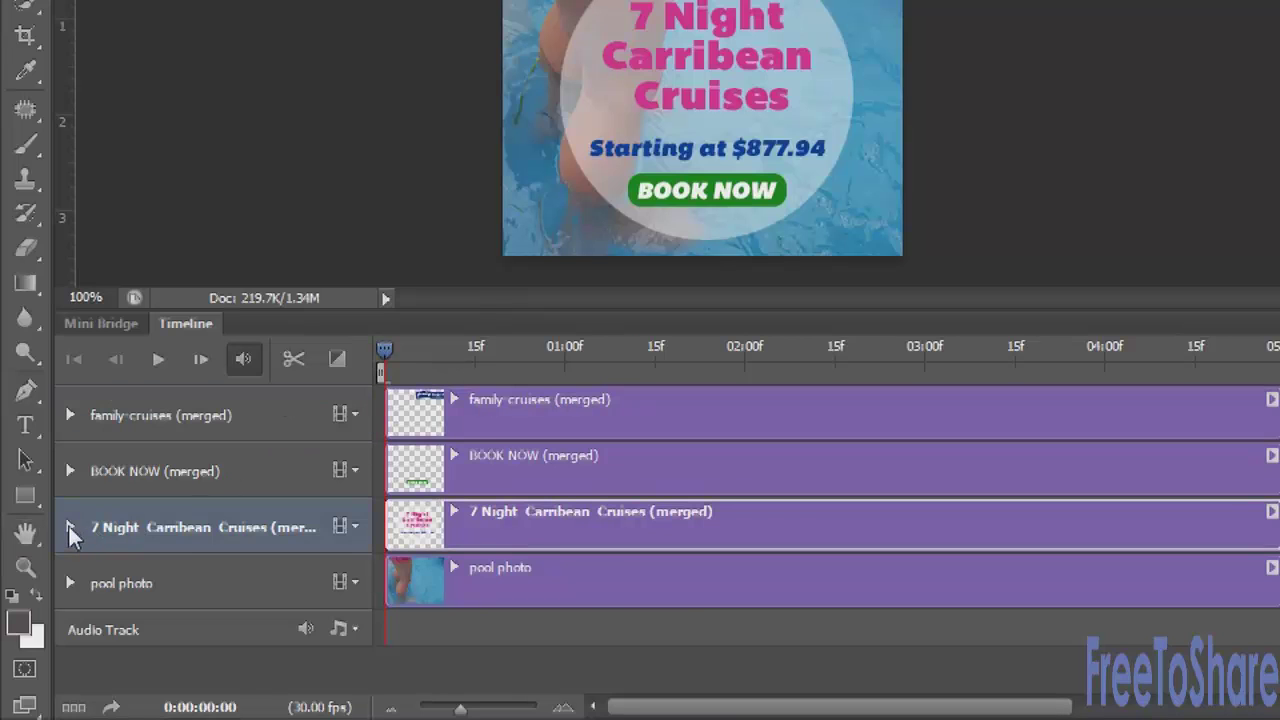
{"action": "left_click", "coordinate": [70, 527]}
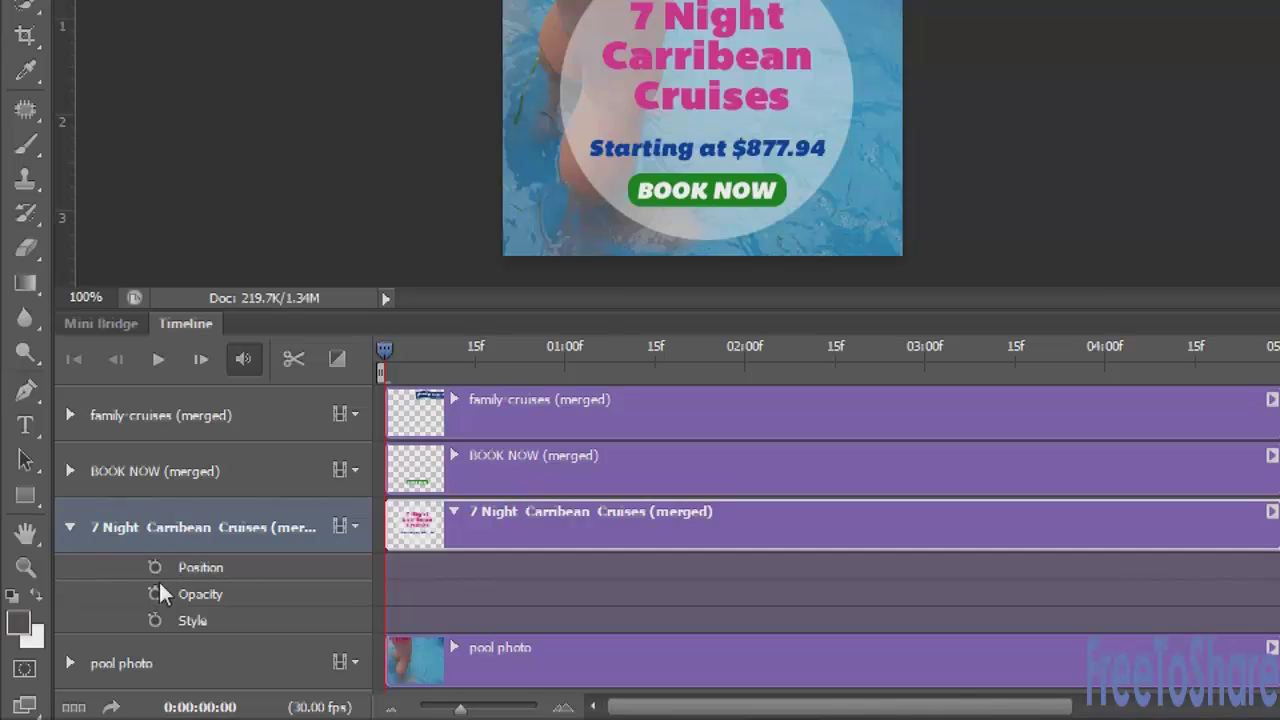
{"action": "left_click", "coordinate": [154, 567]}
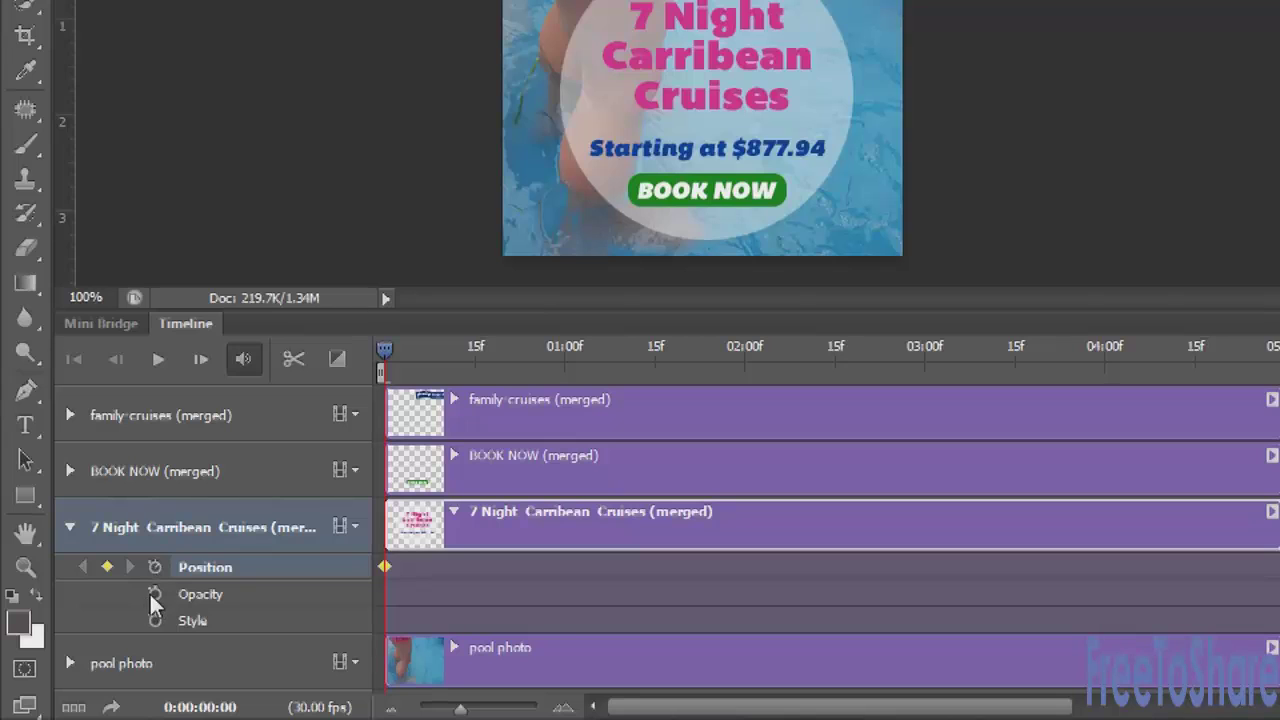
{"action": "left_click", "coordinate": [154, 596]}
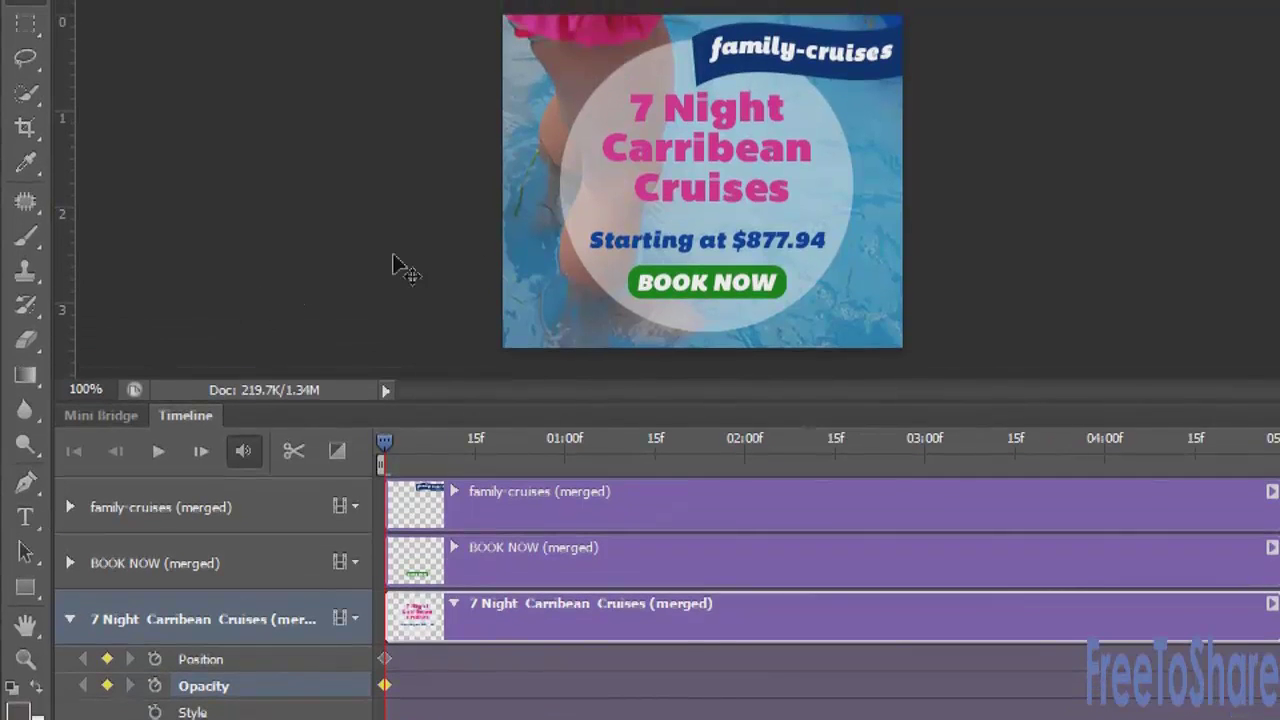
Step: Slide the circle layer left on the canvas and set its opacity to 0%
{"action": "left_click", "coordinate": [585, 204]}
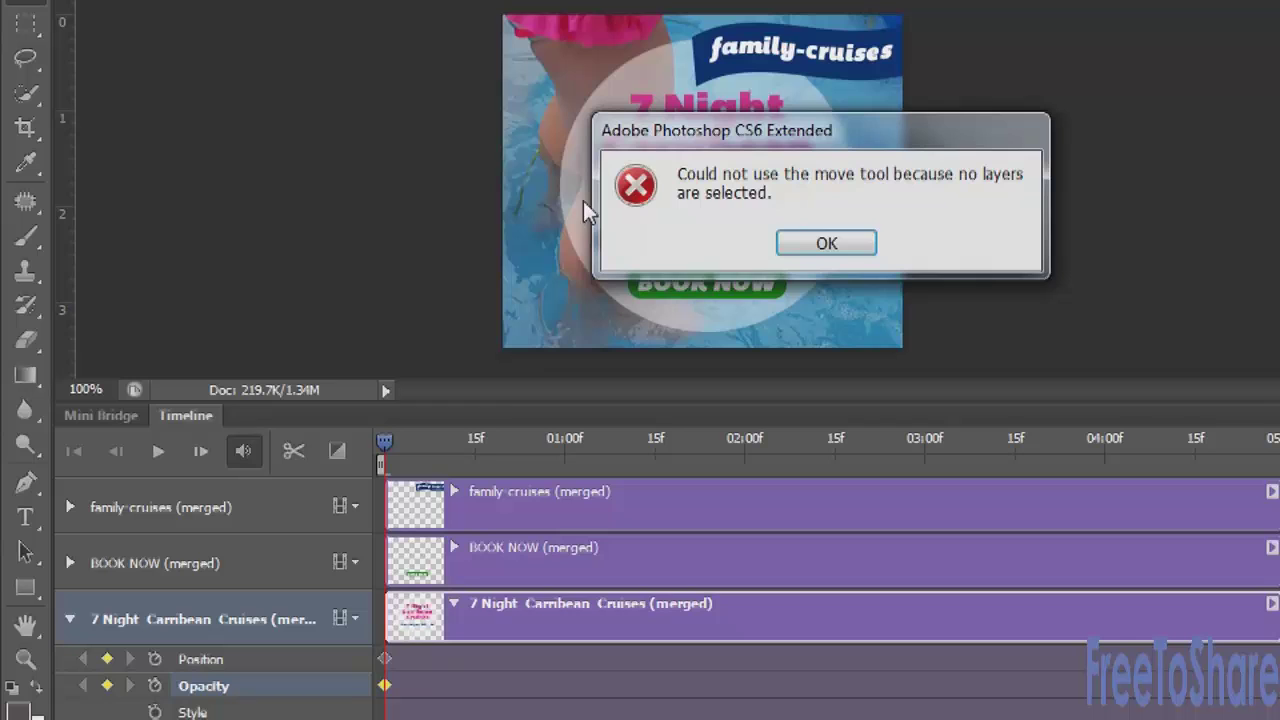
{"action": "key", "text": "Return"}
{"action": "left_click_drag", "start_coordinate": [571, 199], "coordinate": [232, 232]}
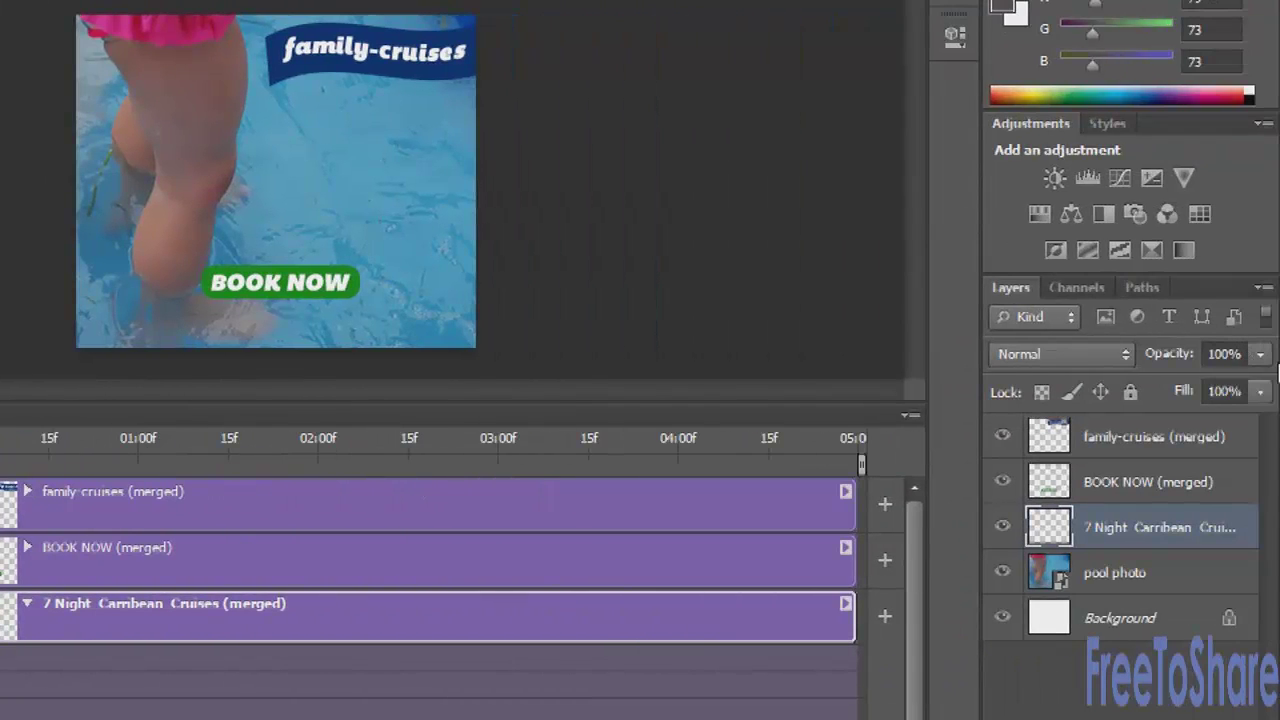
{"action": "left_click", "coordinate": [1260, 355]}
{"action": "left_click_drag", "start_coordinate": [1262, 386], "coordinate": [1110, 392]}
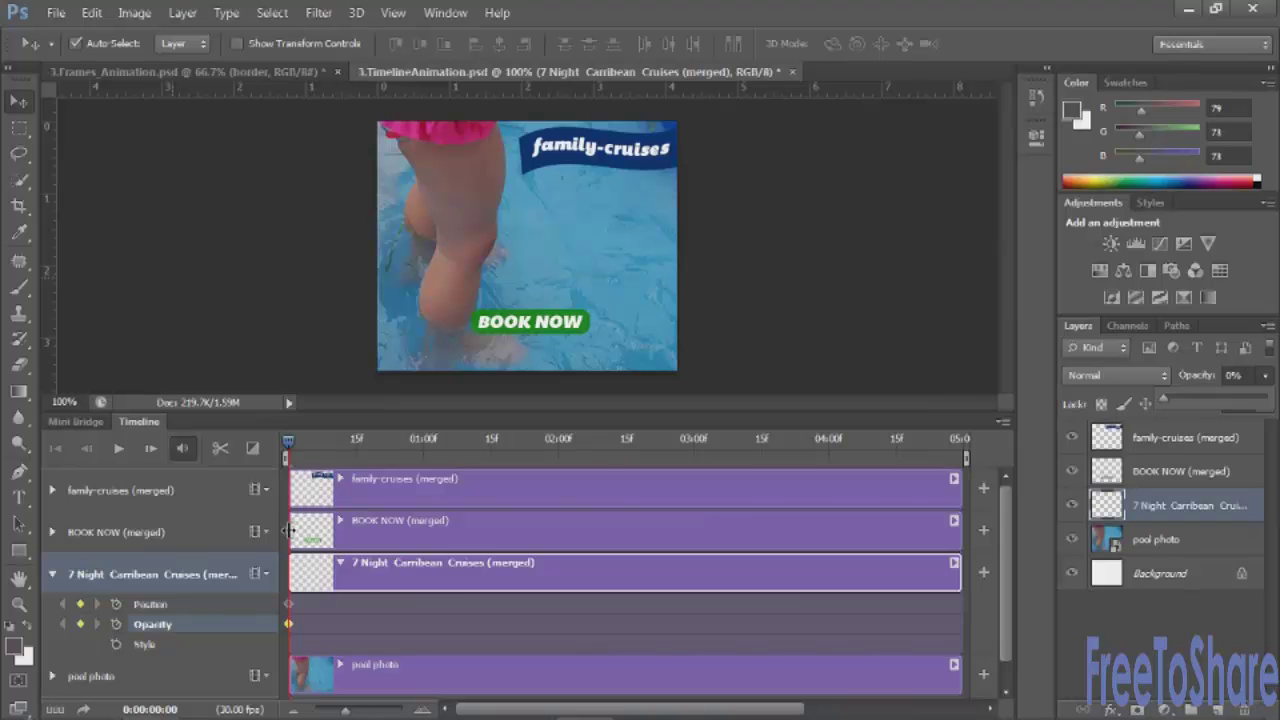
Step: Trim the BOOK NOW (merged) clip so it starts at about 02:00
{"action": "left_click_drag", "start_coordinate": [290, 537], "coordinate": [358, 536]}
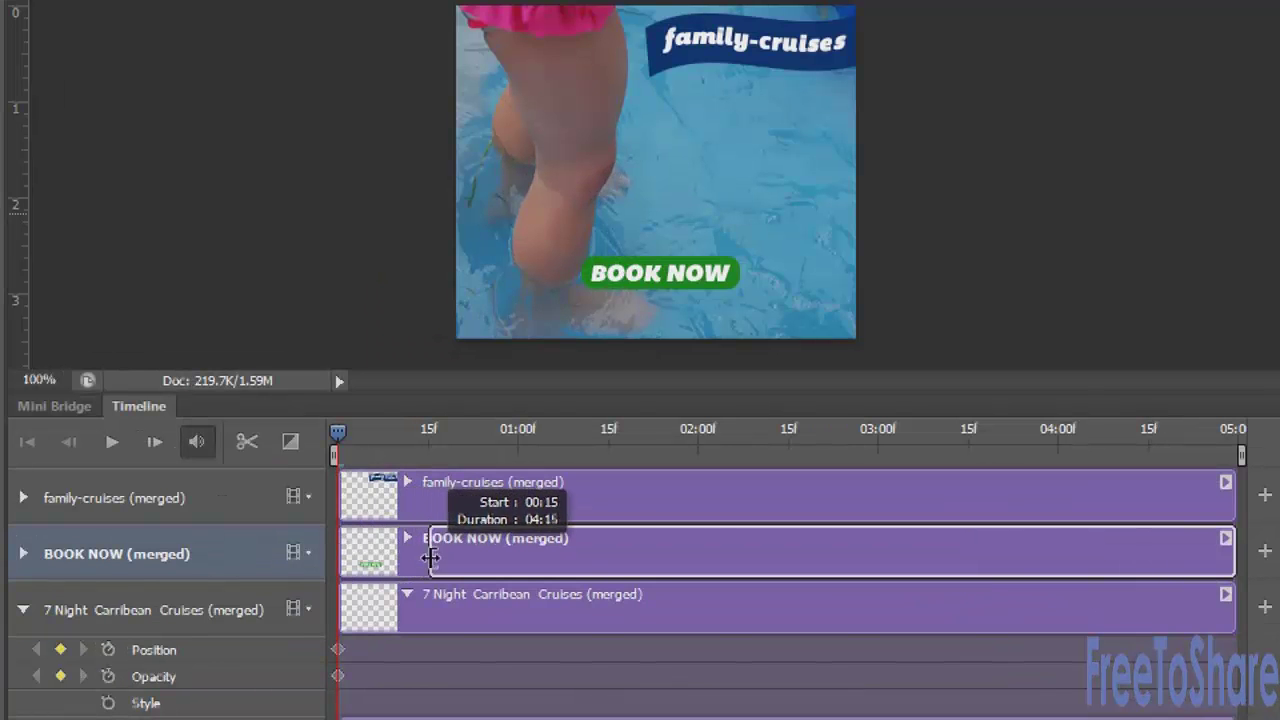
{"action": "left_click_drag", "start_coordinate": [430, 557], "coordinate": [692, 548]}
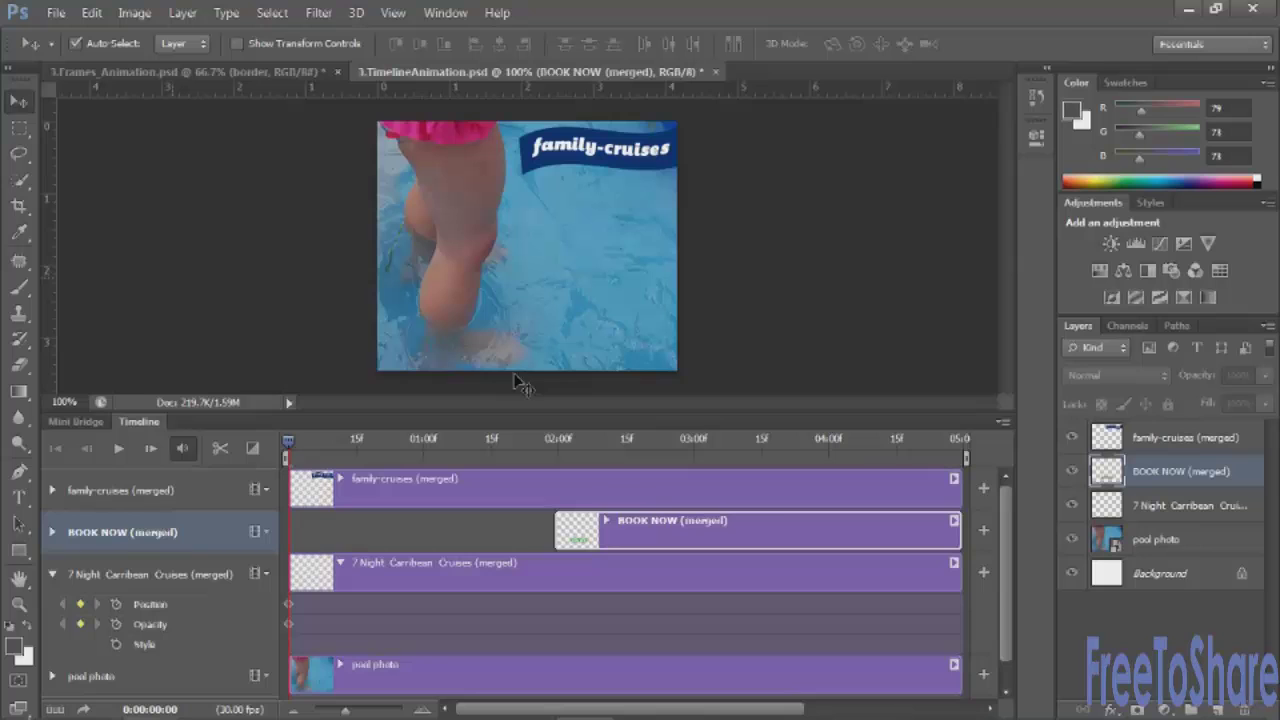
Step: At 01:24, add circle Position and Opacity keyframes with opacity raised to 100%, then drag on the canvas
{"action": "left_click", "coordinate": [1122, 507]}
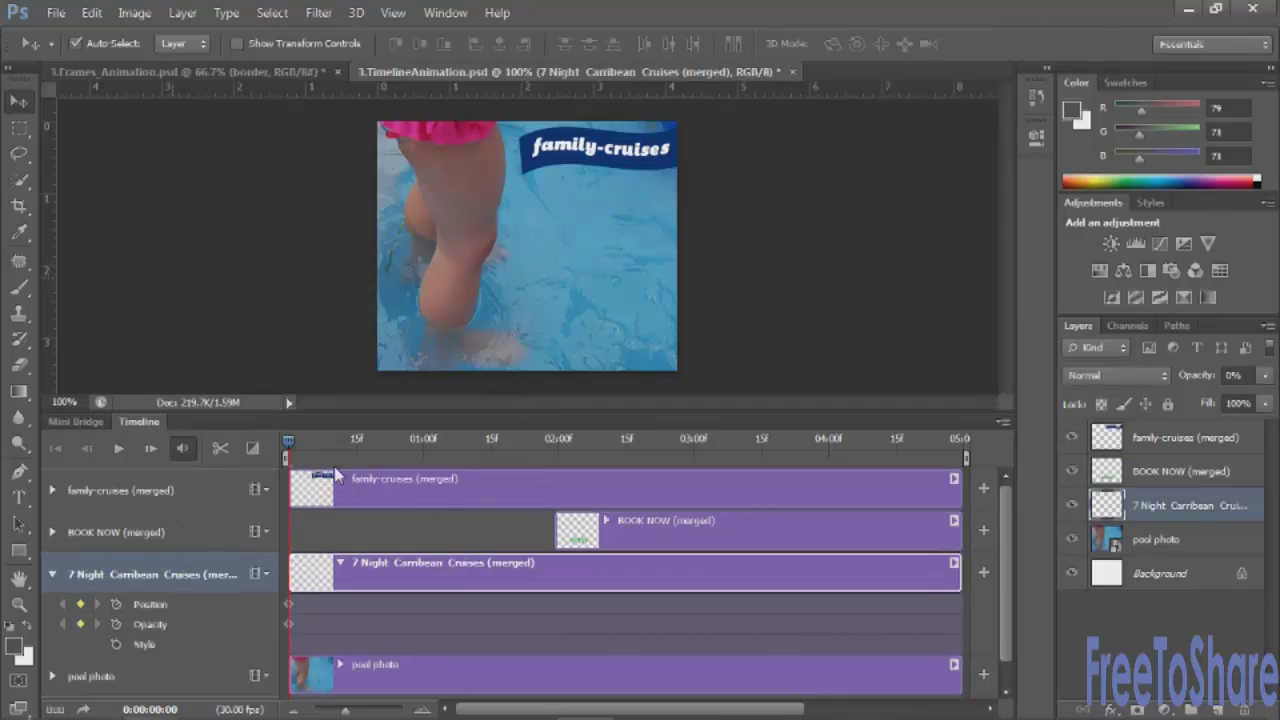
{"action": "left_click_drag", "start_coordinate": [332, 444], "coordinate": [551, 449]}
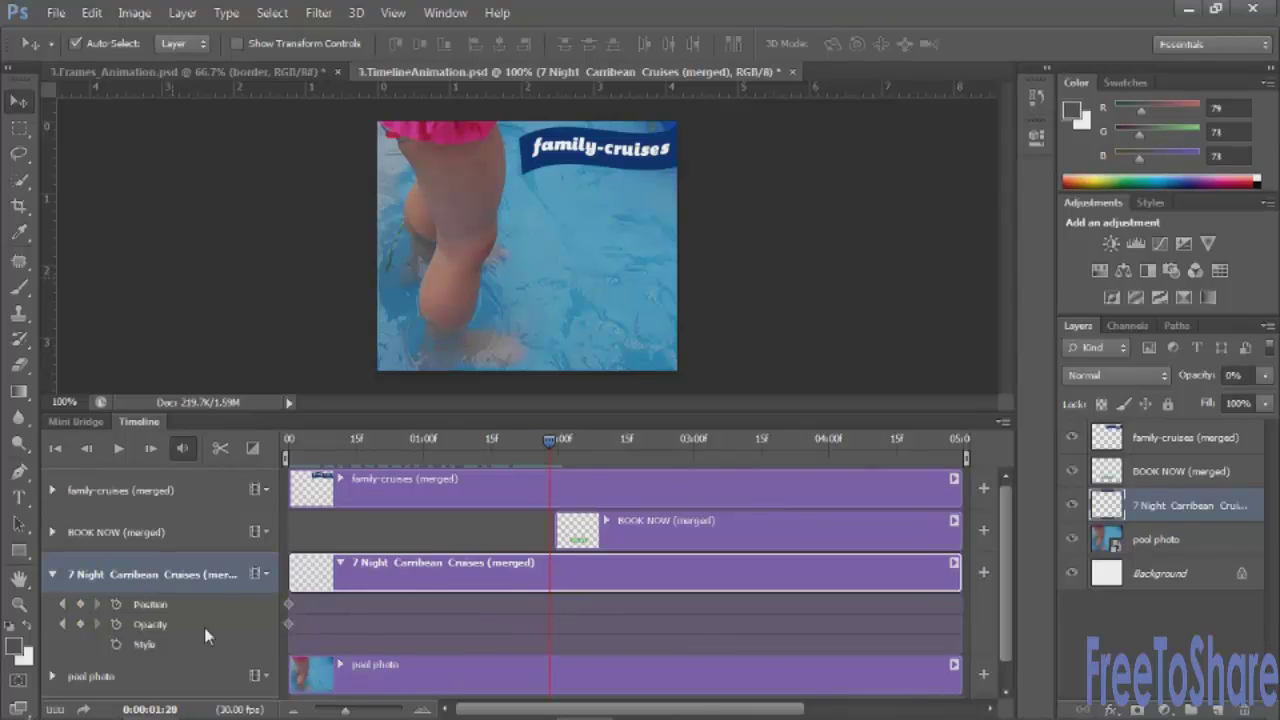
{"action": "left_click", "coordinate": [80, 603]}
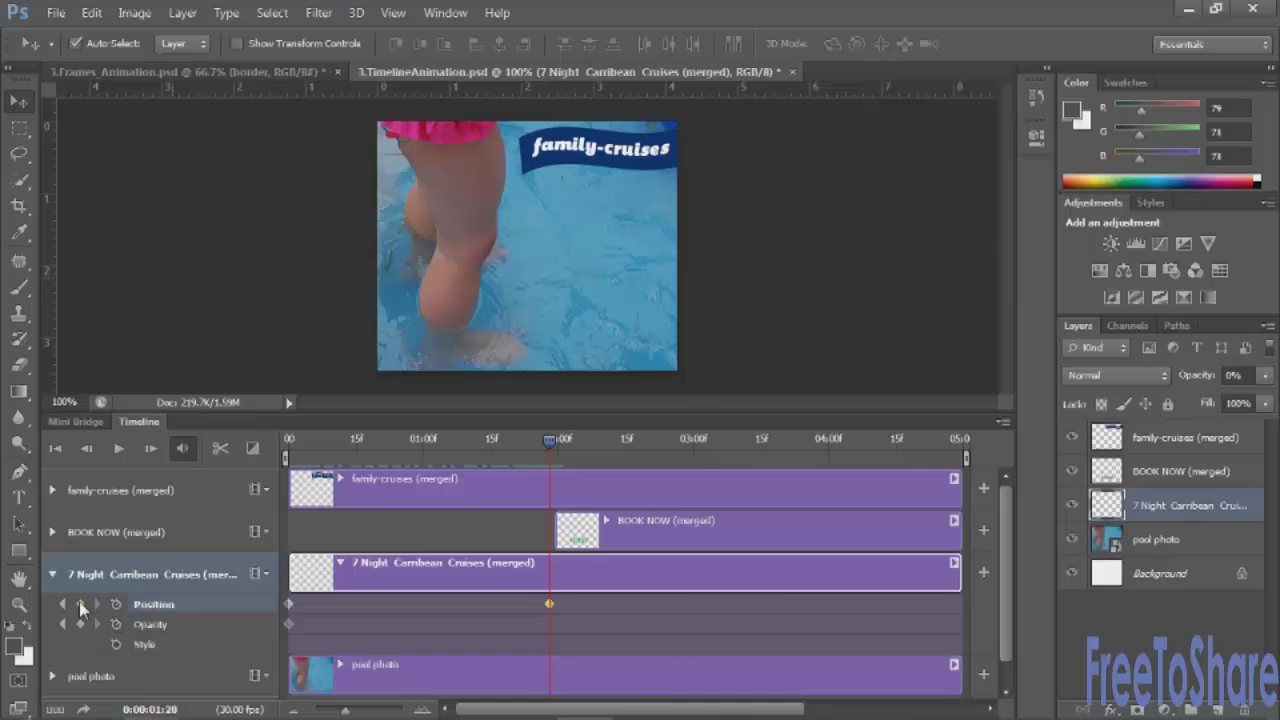
{"action": "left_click", "coordinate": [80, 623]}
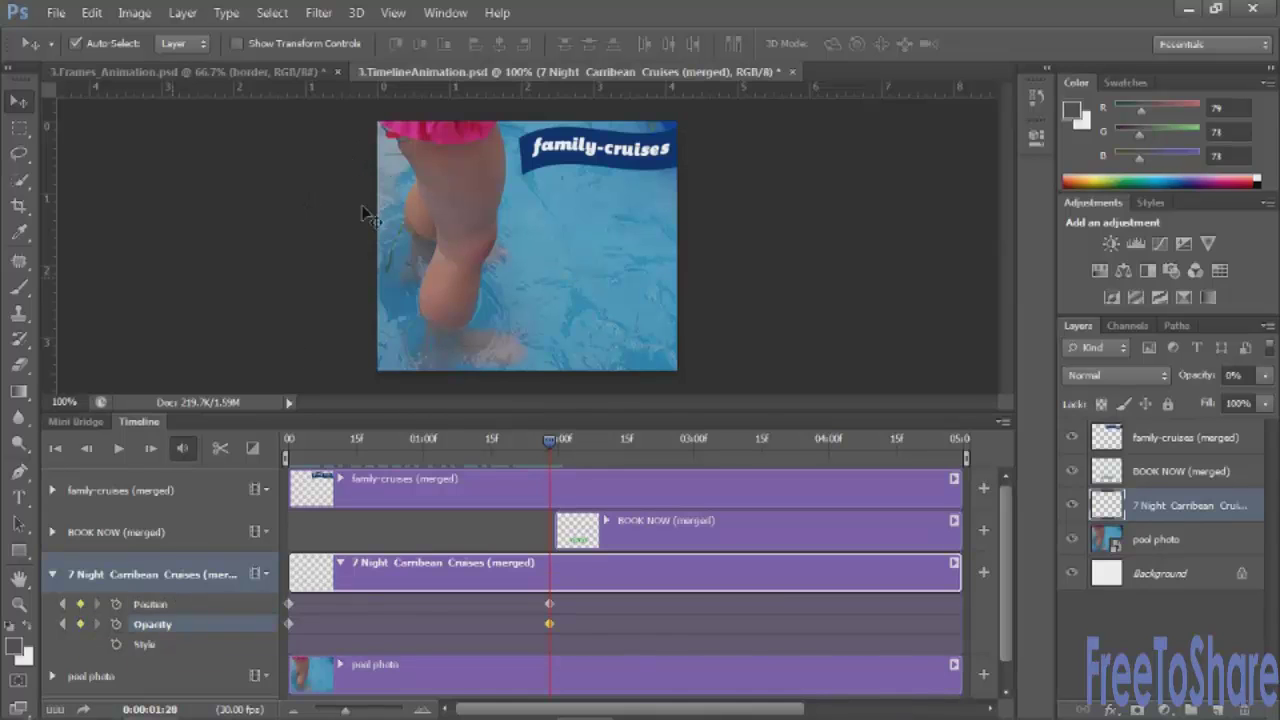
{"action": "left_click", "coordinate": [1267, 383]}
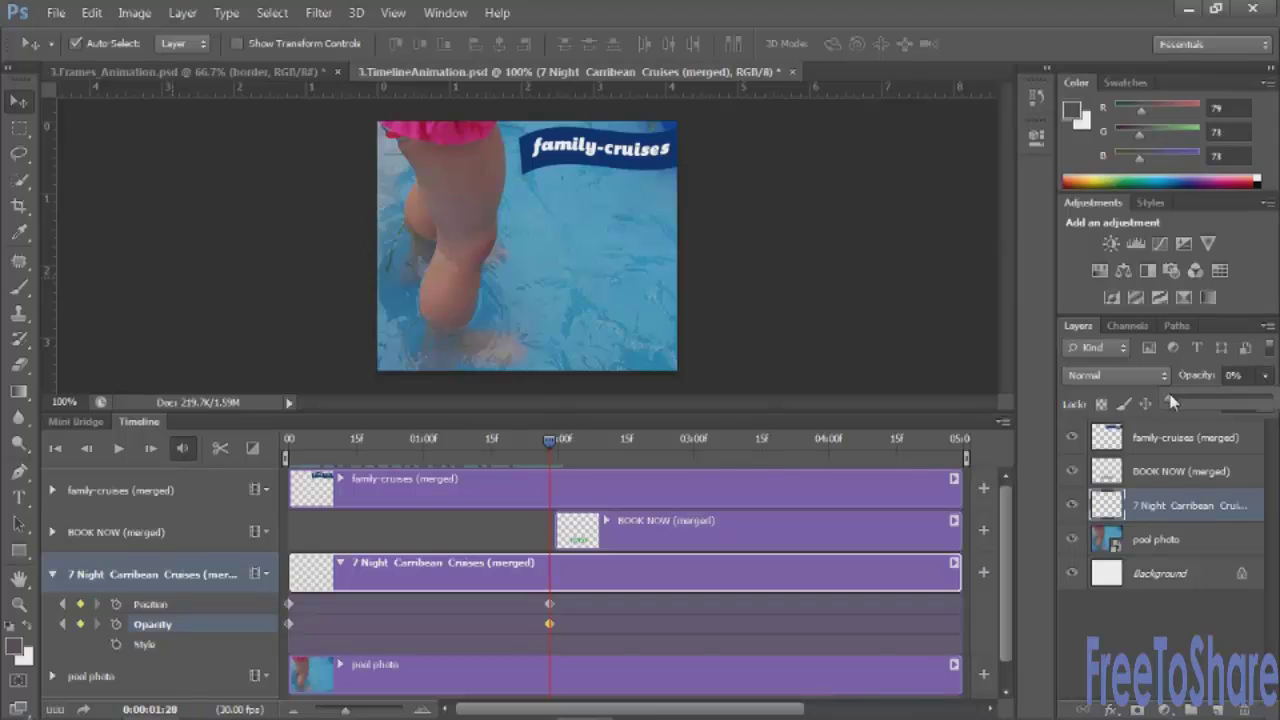
{"action": "left_click_drag", "start_coordinate": [1174, 400], "coordinate": [1268, 397]}
{"action": "mouse_move", "coordinate": [200, 252]}
{"action": "left_mouse_down"}
{"action": "mouse_move", "coordinate": [390, 275]}
{"action": "mouse_move", "coordinate": [443, 266]}
{"action": "left_mouse_up"}
{"action": "mouse_move", "coordinate": [259, 270]}
{"action": "left_mouse_down"}
{"action": "mouse_move", "coordinate": [445, 267]}
{"action": "mouse_move", "coordinate": [420, 265]}
{"action": "left_mouse_up"}
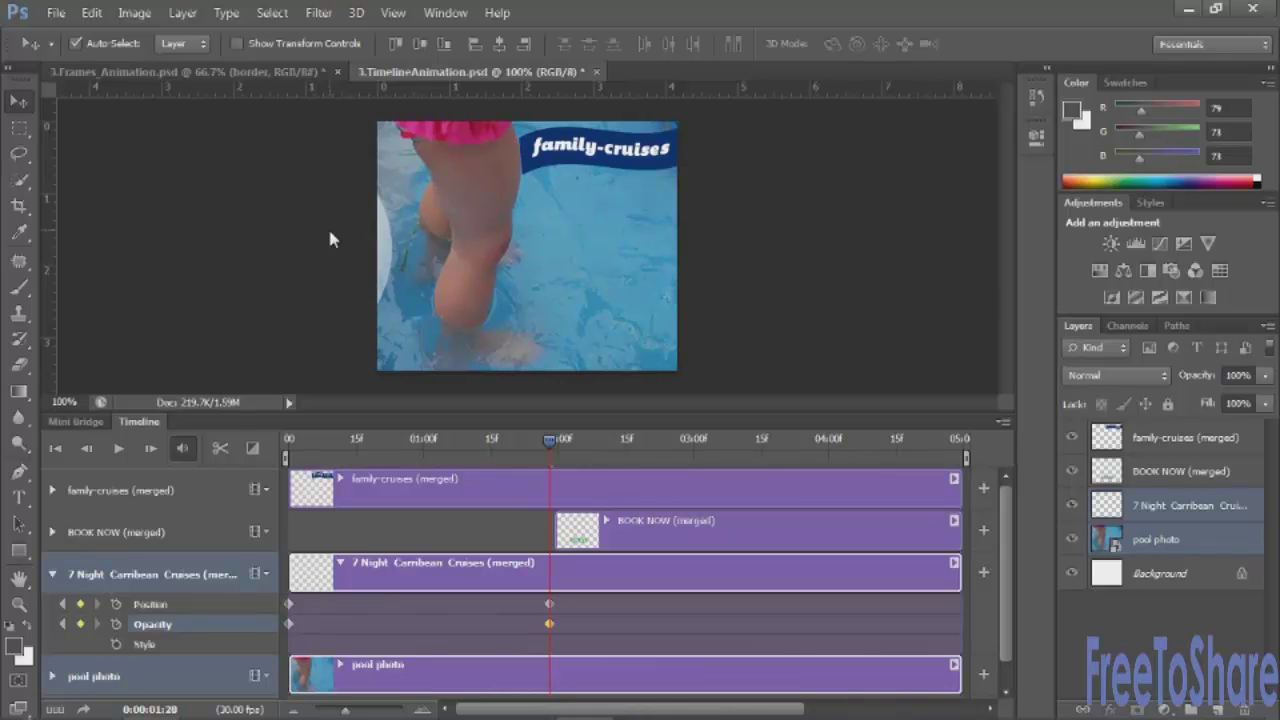
Step: Centre the 7 Night Carribean Cruises circle in the banner, then scrub to verify at two seconds
{"action": "left_click", "coordinate": [1150, 508]}
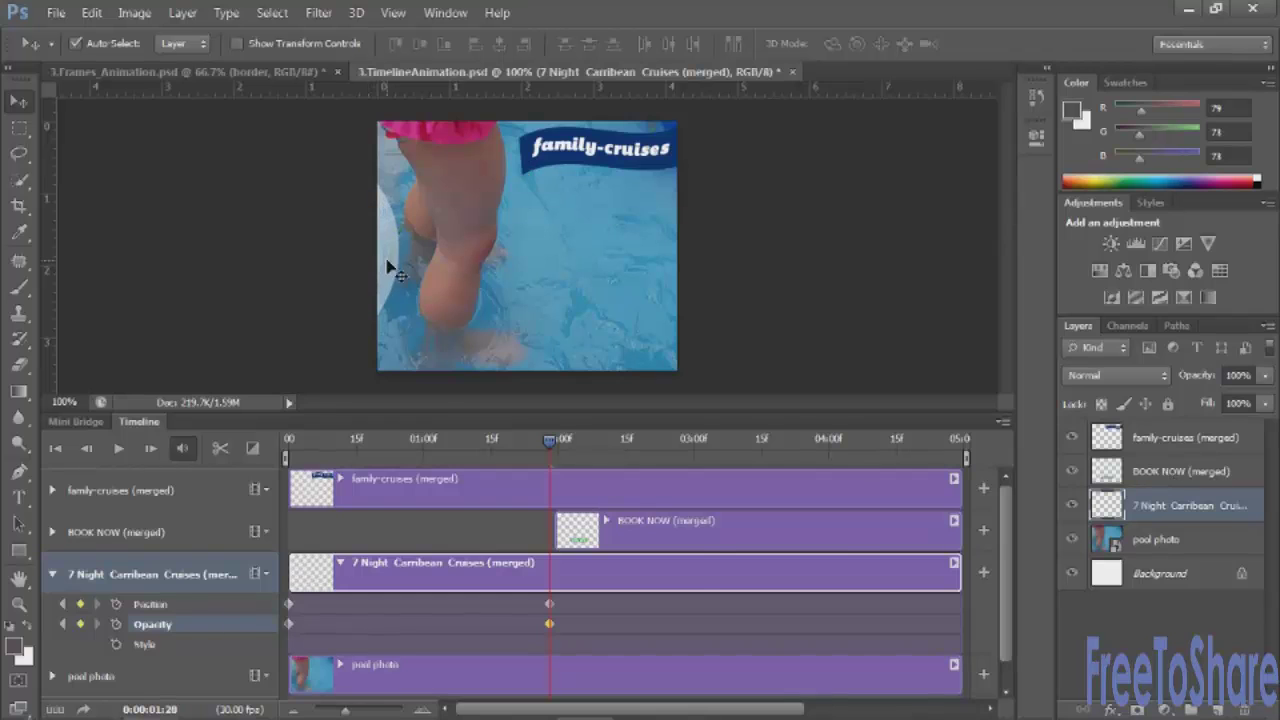
{"action": "left_click_drag", "start_coordinate": [386, 266], "coordinate": [748, 223]}
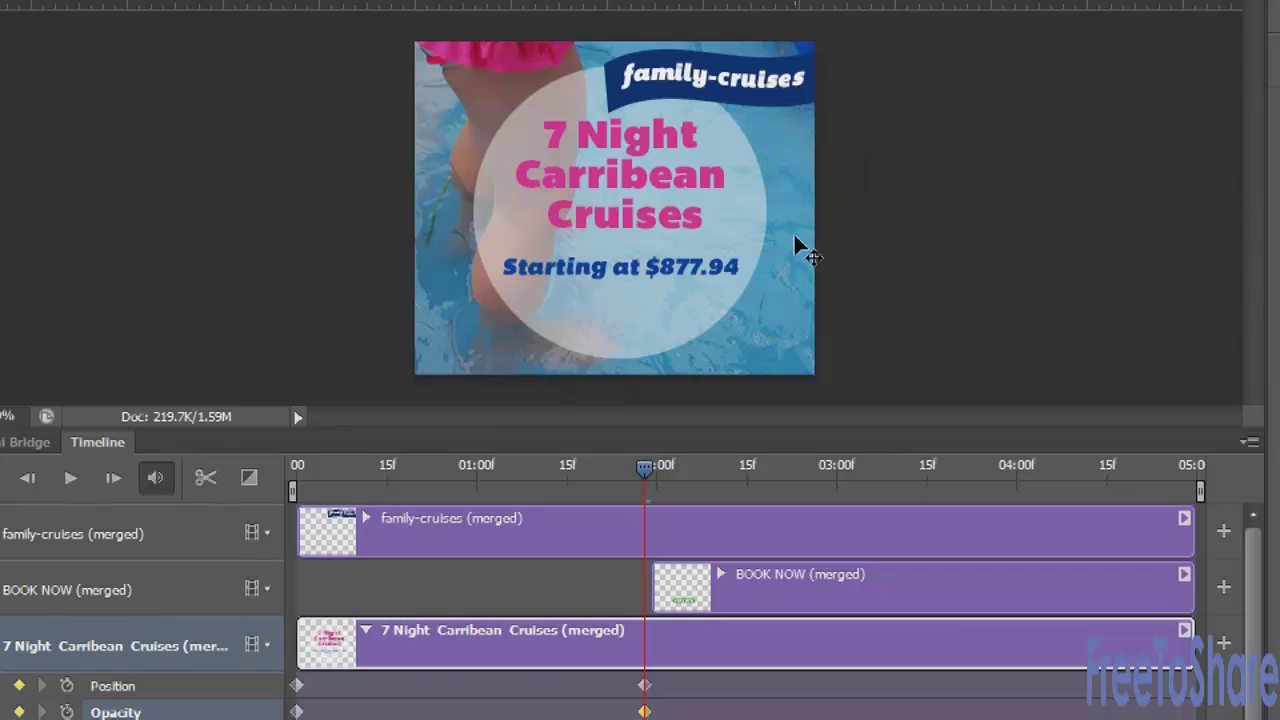
{"action": "key", "text": "Left"}
{"action": "key", "text": "Left"}
{"action": "key", "text": "Left"}
{"action": "key", "text": "Left"}
{"action": "key", "text": "Left"}
{"action": "key", "text": "Left"}
{"action": "key", "text": "Left"}
{"action": "key", "text": "Left"}
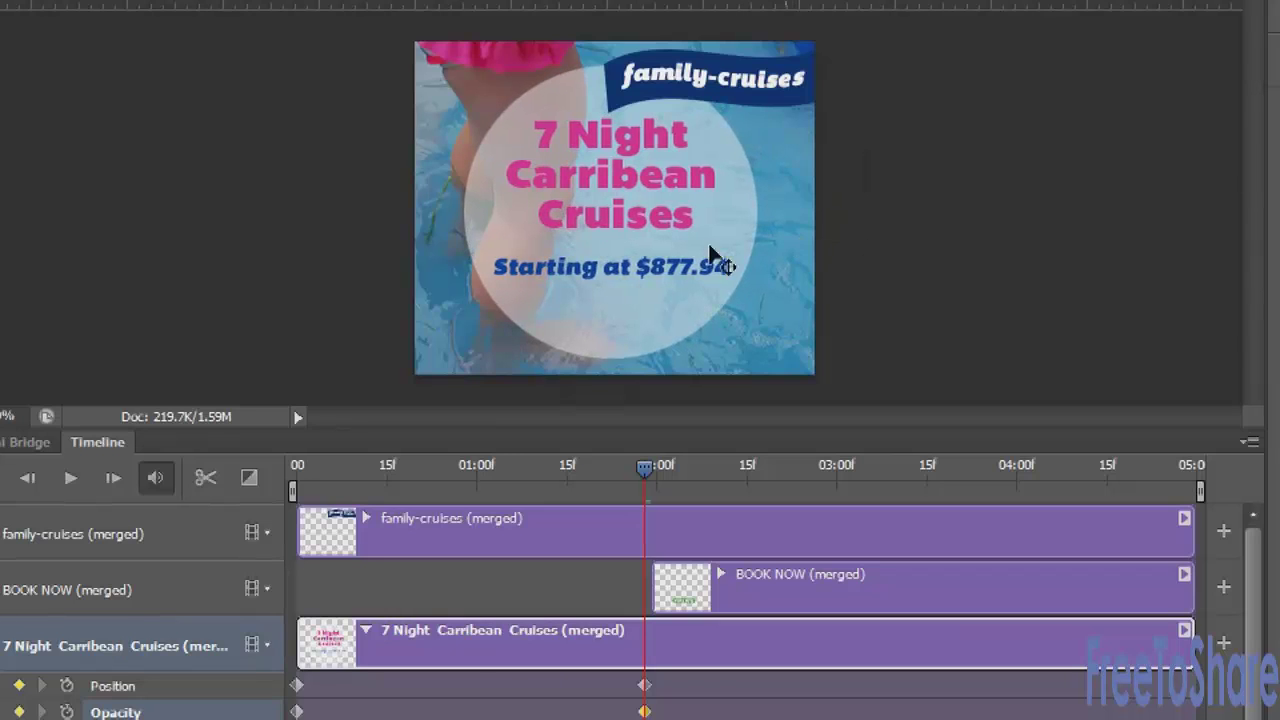
{"action": "mouse_move", "coordinate": [646, 466]}
{"action": "left_mouse_down"}
{"action": "mouse_move", "coordinate": [405, 463]}
{"action": "mouse_move", "coordinate": [288, 480]}
{"action": "mouse_move", "coordinate": [318, 468]}
{"action": "mouse_move", "coordinate": [356, 483]}
{"action": "mouse_move", "coordinate": [428, 472]}
{"action": "mouse_move", "coordinate": [465, 500]}
{"action": "mouse_move", "coordinate": [650, 552]}
{"action": "mouse_move", "coordinate": [287, 539]}
{"action": "mouse_move", "coordinate": [650, 526]}
{"action": "mouse_move", "coordinate": [660, 540]}
{"action": "left_mouse_up"}
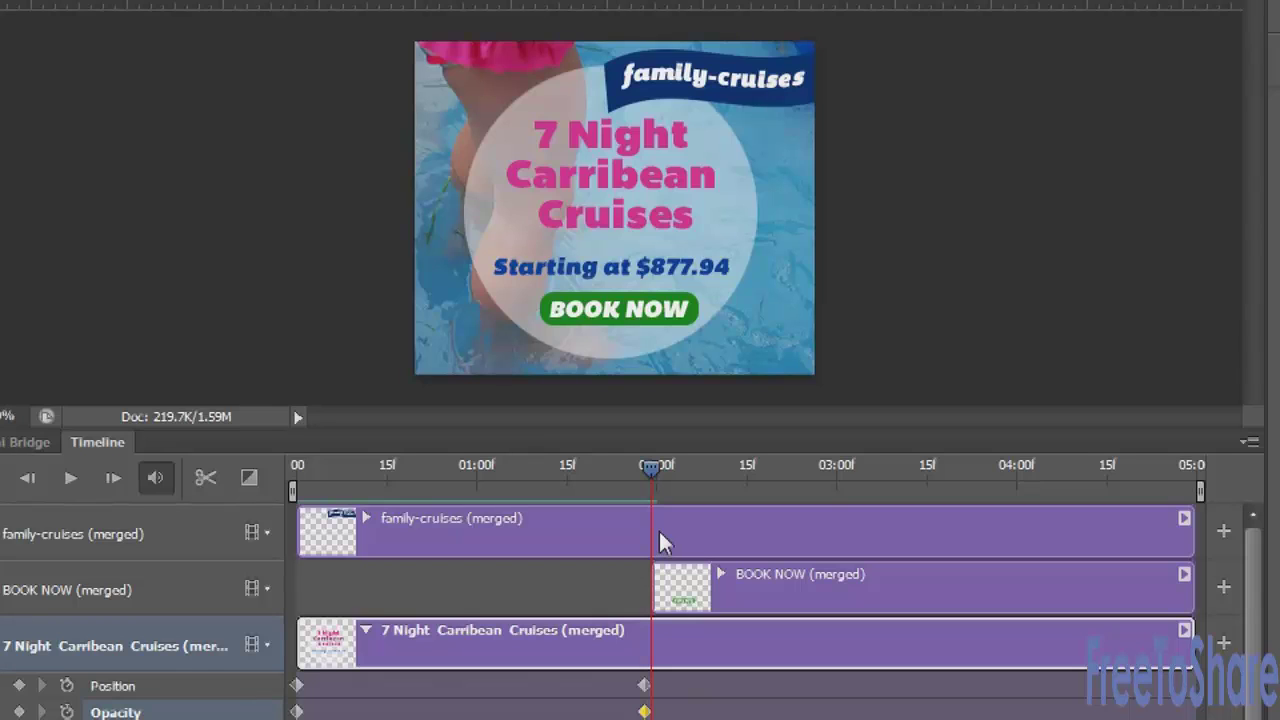
{"action": "left_click_drag", "start_coordinate": [658, 466], "coordinate": [678, 470]}
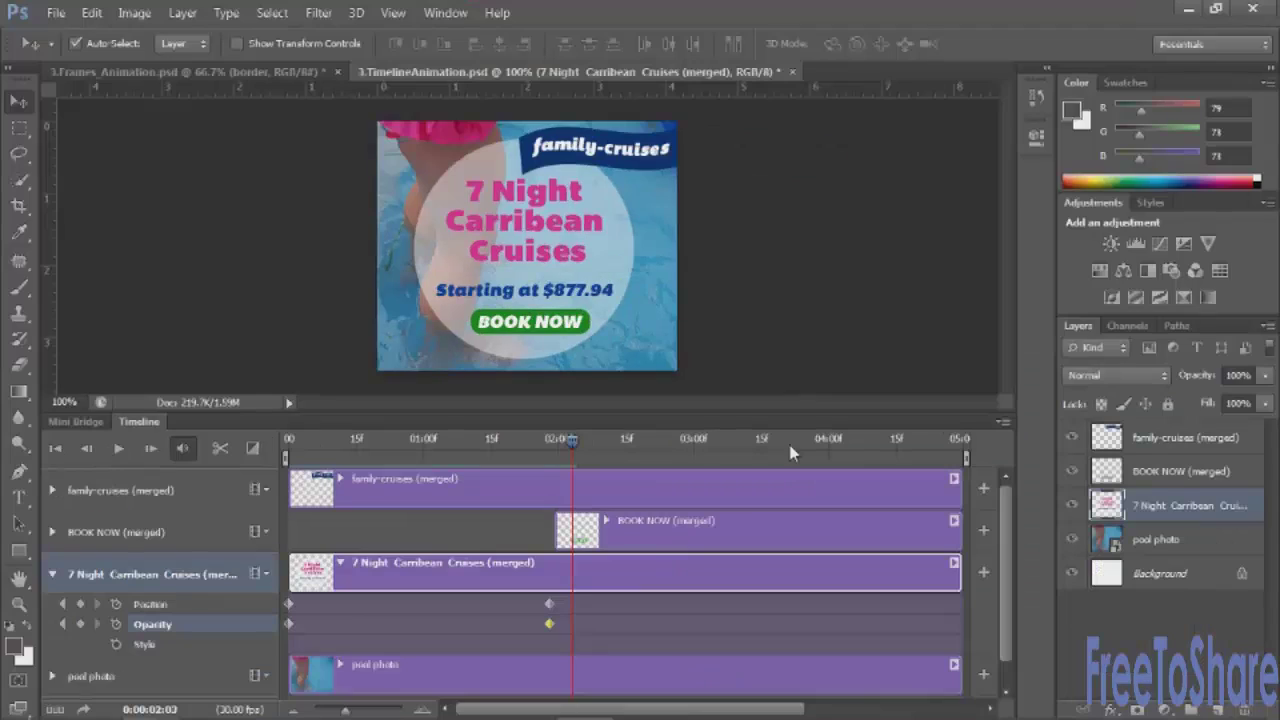
Step: Collapse the circle's track, expand and select BOOK NOW, and park the playhead near 02:05
{"action": "left_click", "coordinate": [52, 575]}
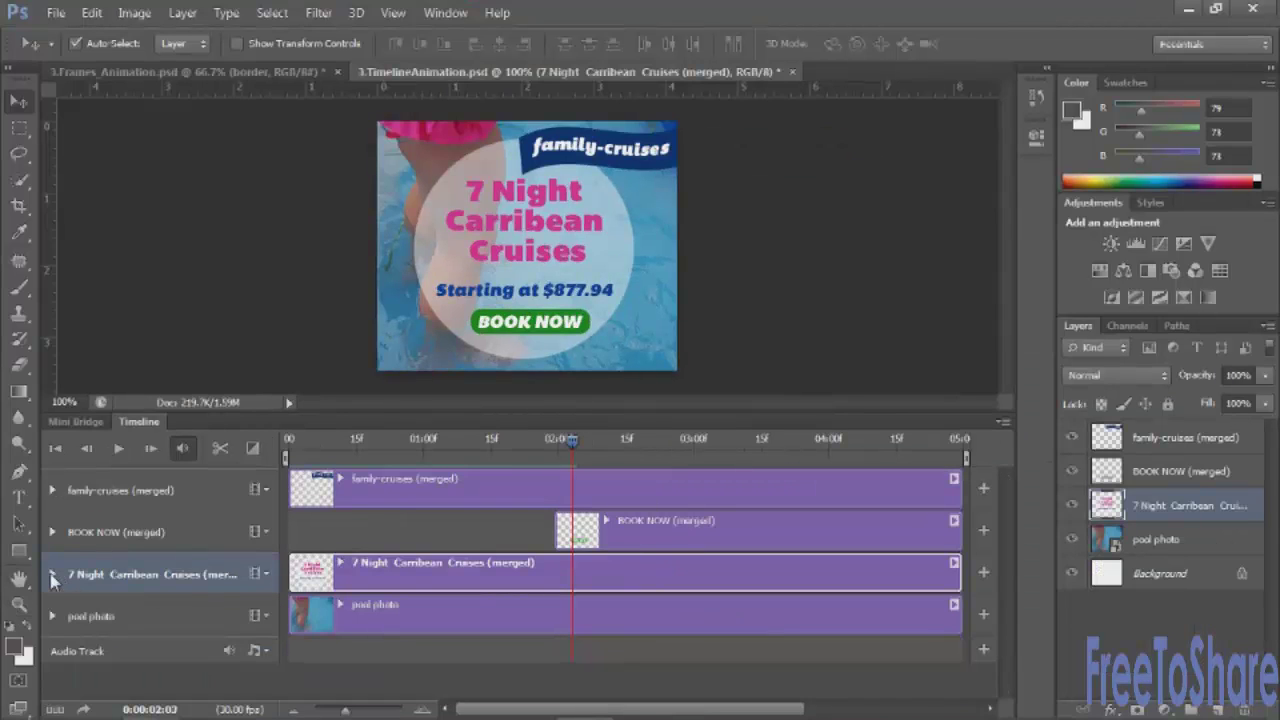
{"action": "left_click", "coordinate": [52, 533]}
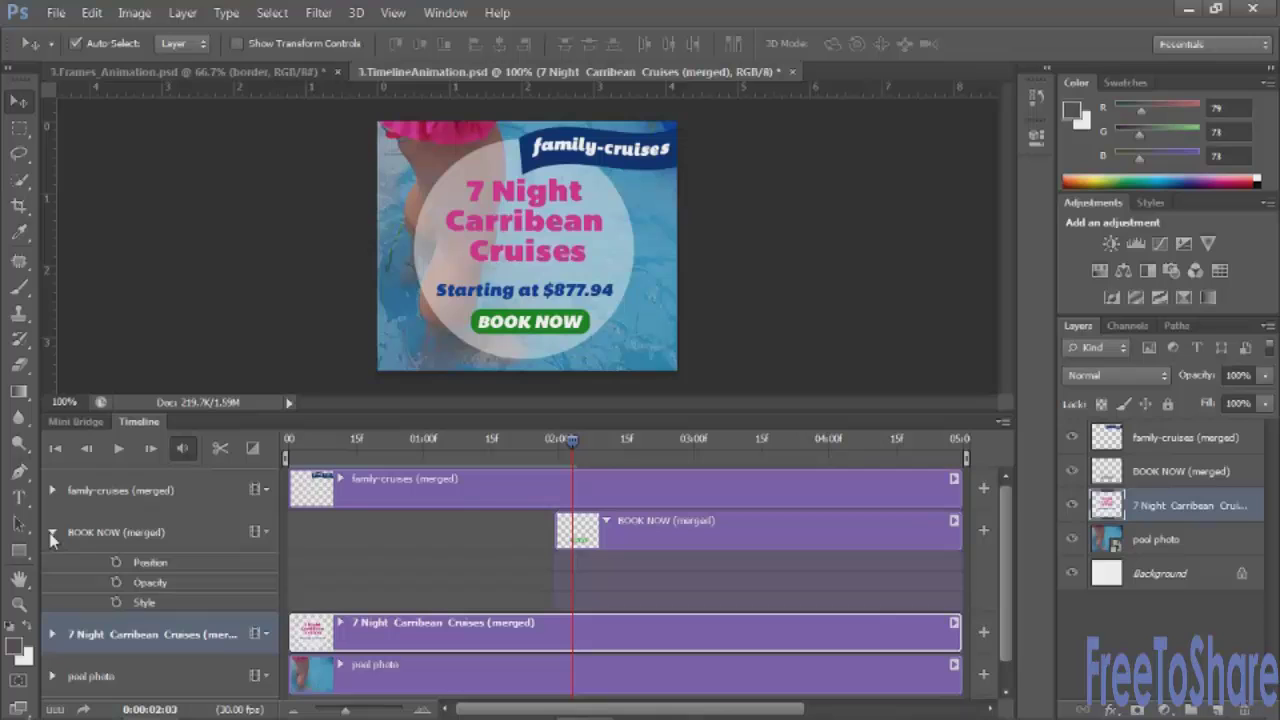
{"action": "left_click", "coordinate": [135, 536]}
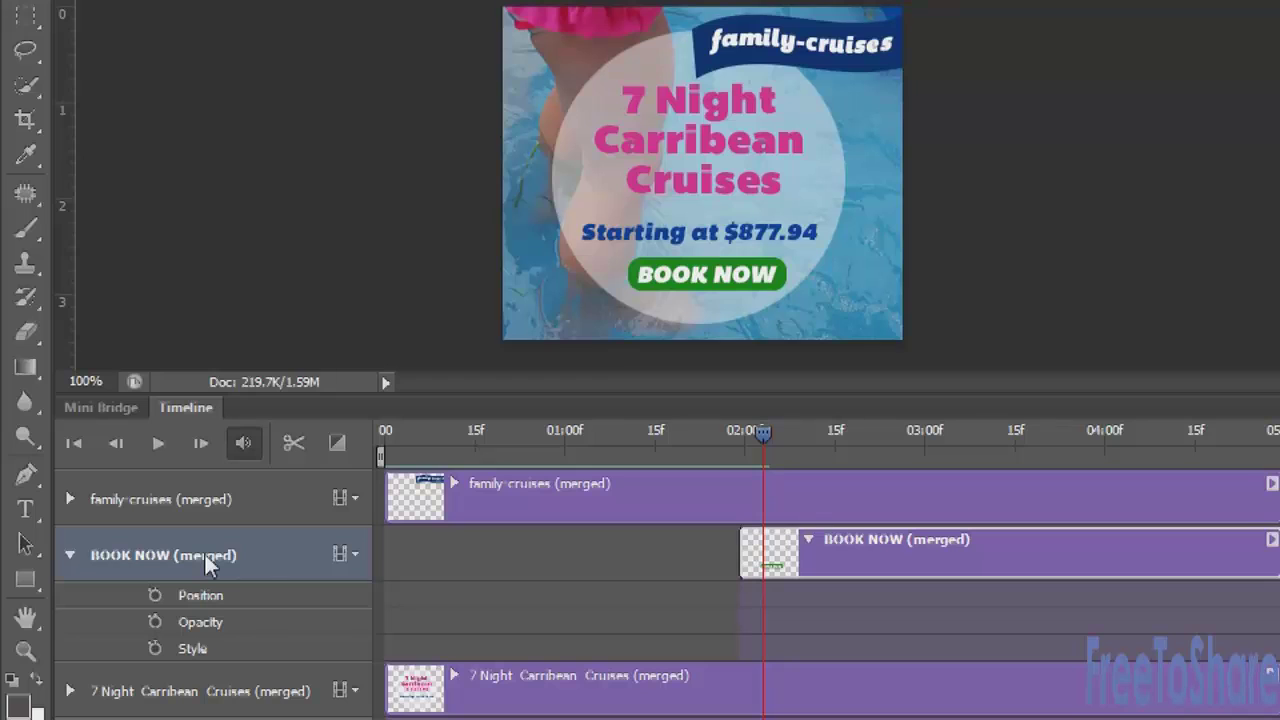
{"action": "left_click", "coordinate": [71, 557]}
{"action": "mouse_move", "coordinate": [763, 432]}
{"action": "left_mouse_down"}
{"action": "mouse_move", "coordinate": [720, 429]}
{"action": "mouse_move", "coordinate": [740, 428]}
{"action": "left_mouse_up"}
{"action": "left_click_drag", "start_coordinate": [740, 433], "coordinate": [769, 434]}
Step: Keyframe BOOK NOW's opacity at 02:05 and drop it to 0% just after
{"action": "left_click", "coordinate": [155, 622]}
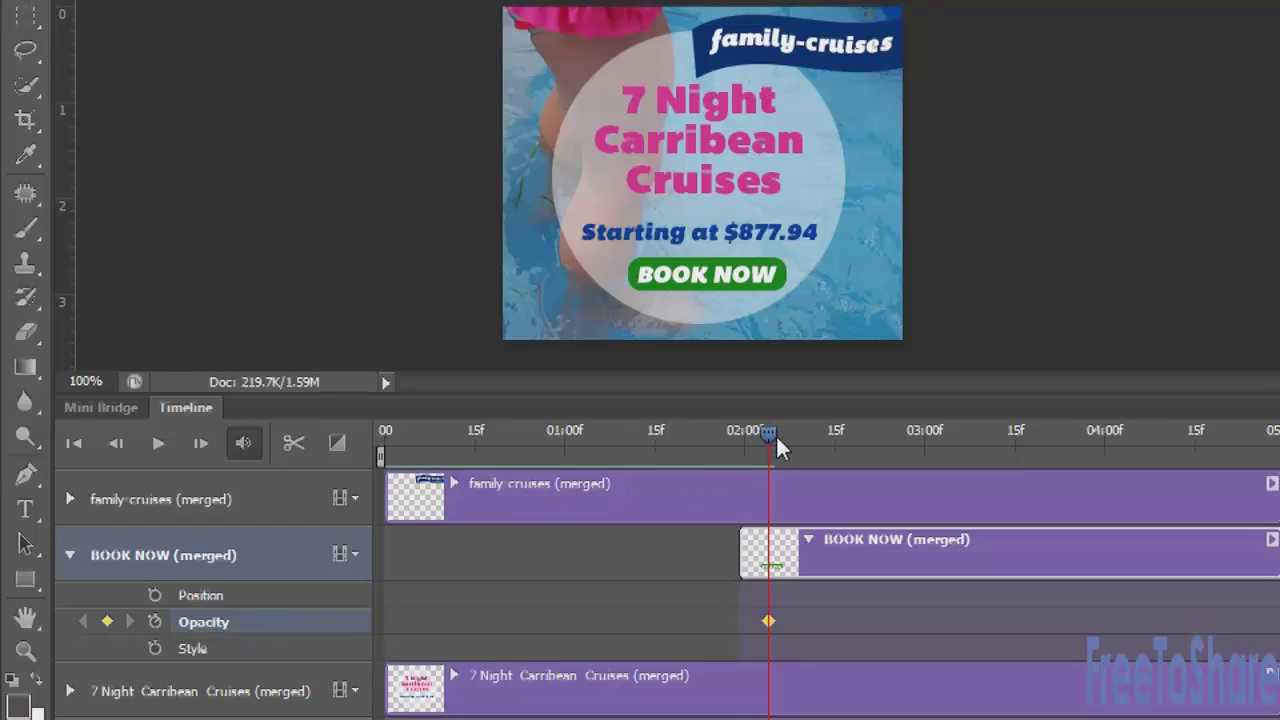
{"action": "left_click_drag", "start_coordinate": [768, 437], "coordinate": [781, 435]}
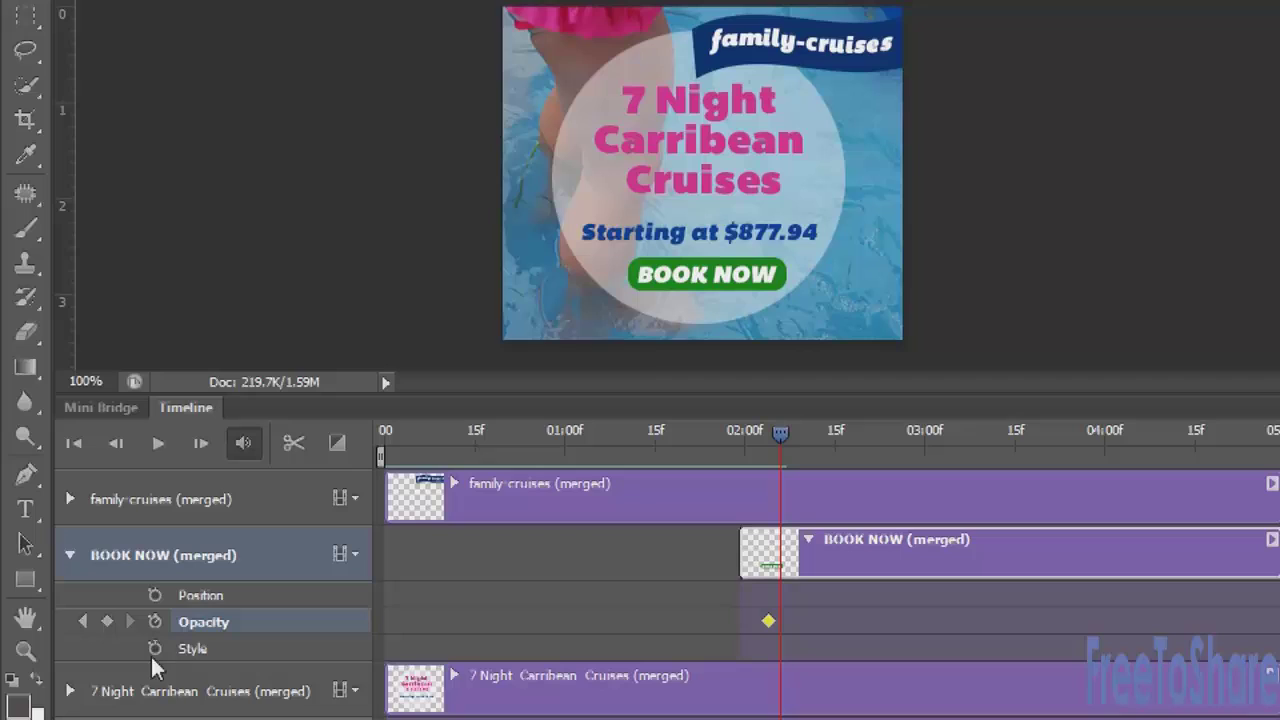
{"action": "left_click", "coordinate": [106, 622]}
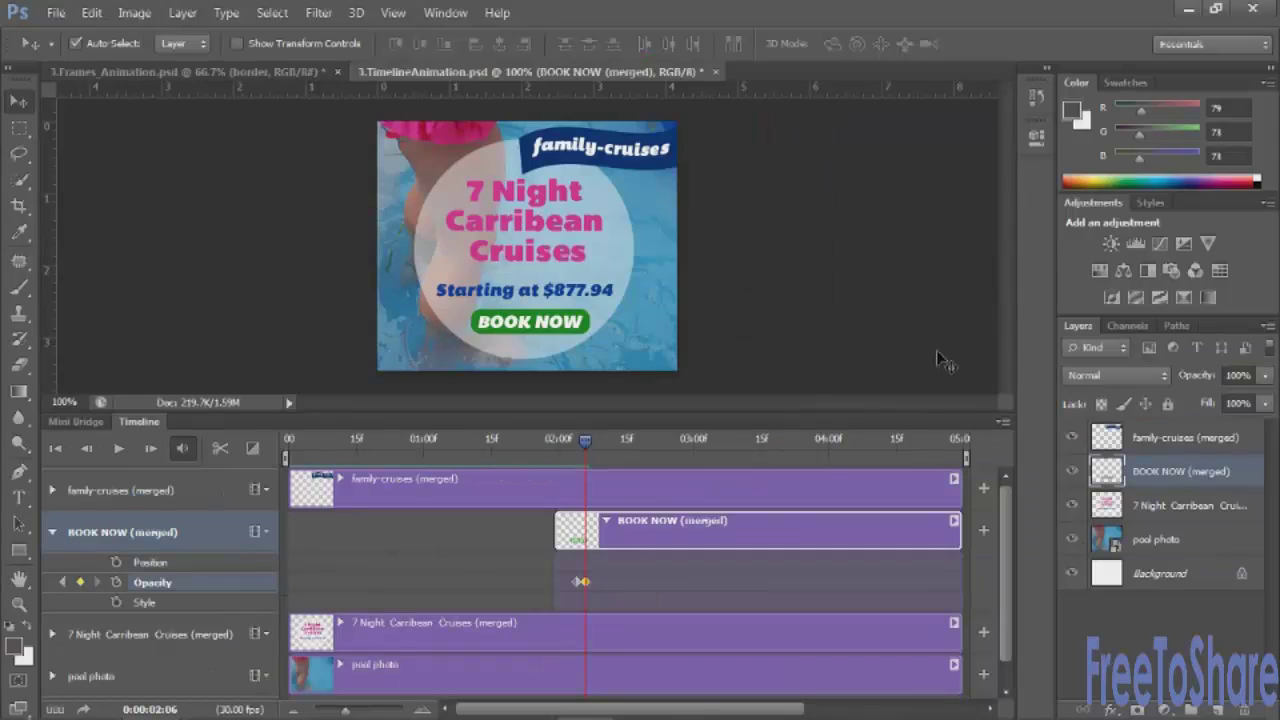
{"action": "left_click", "coordinate": [1265, 377]}
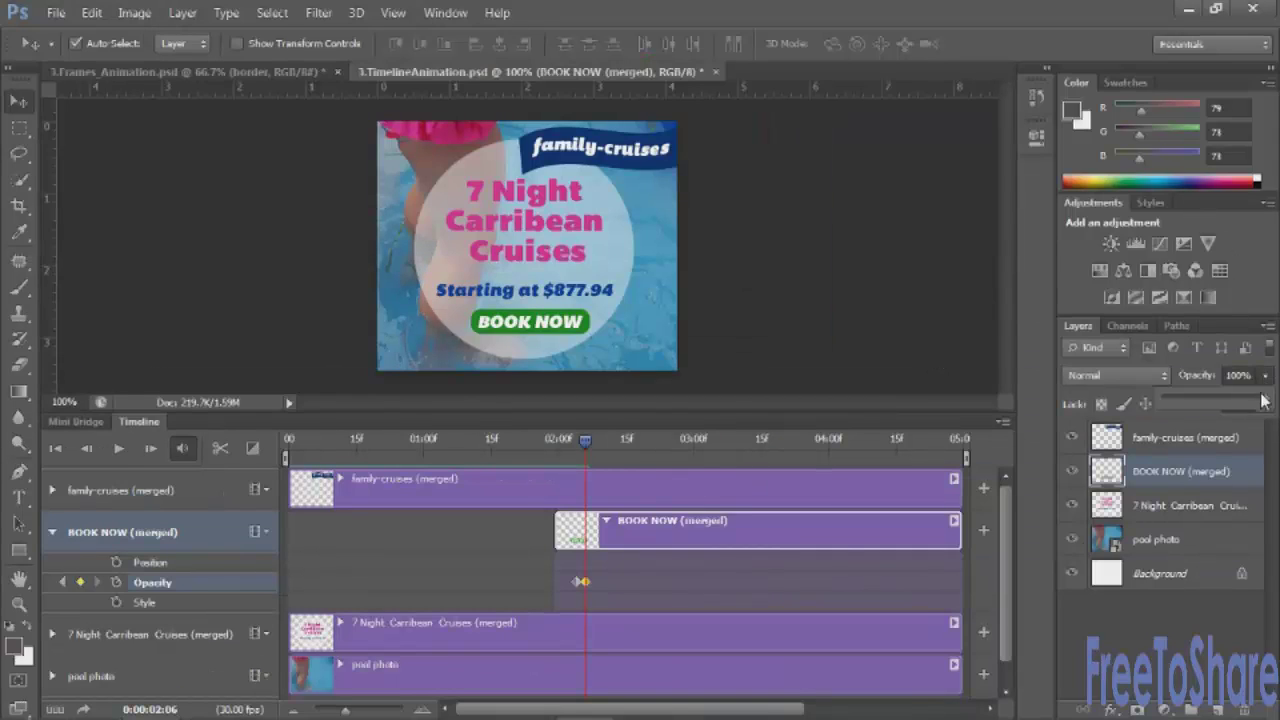
{"action": "left_click_drag", "start_coordinate": [1265, 396], "coordinate": [1147, 398]}
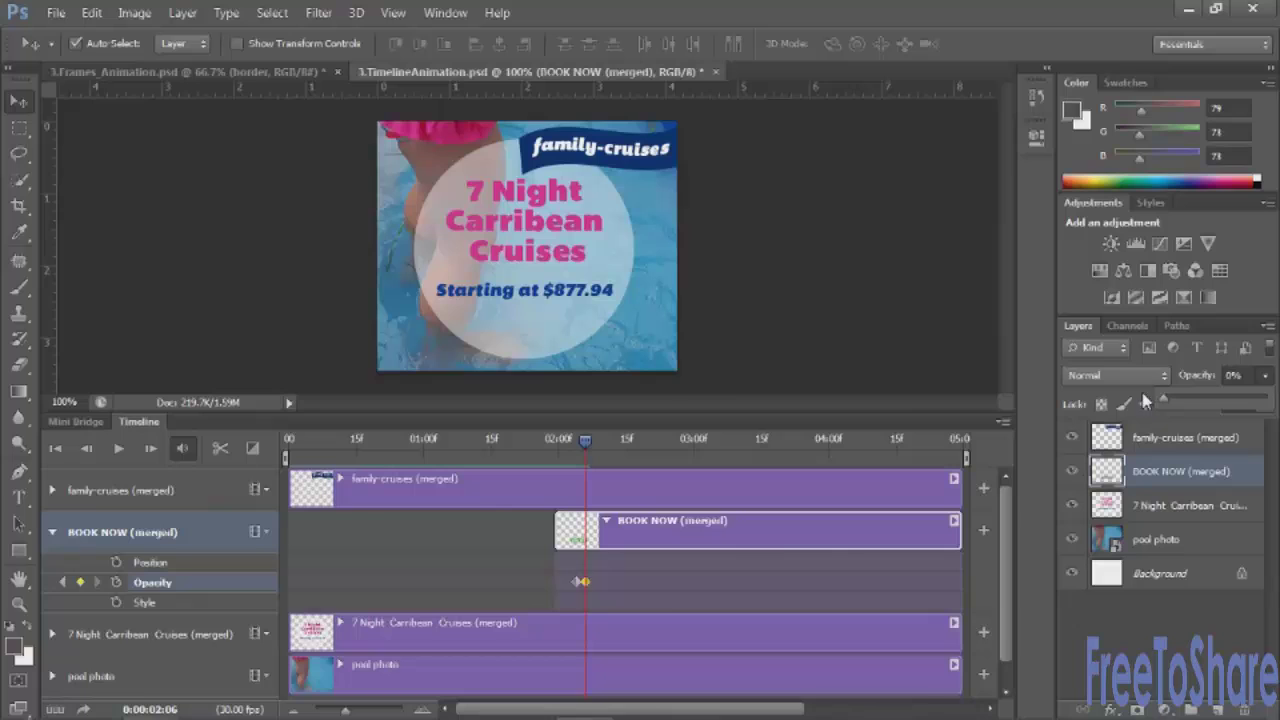
Step: Add BOOK NOW opacity keyframes at 03:00 and 03:02, restoring opacity to 100%
{"action": "mouse_move", "coordinate": [584, 442]}
{"action": "left_mouse_down"}
{"action": "mouse_move", "coordinate": [572, 441]}
{"action": "mouse_move", "coordinate": [585, 441]}
{"action": "left_mouse_up"}
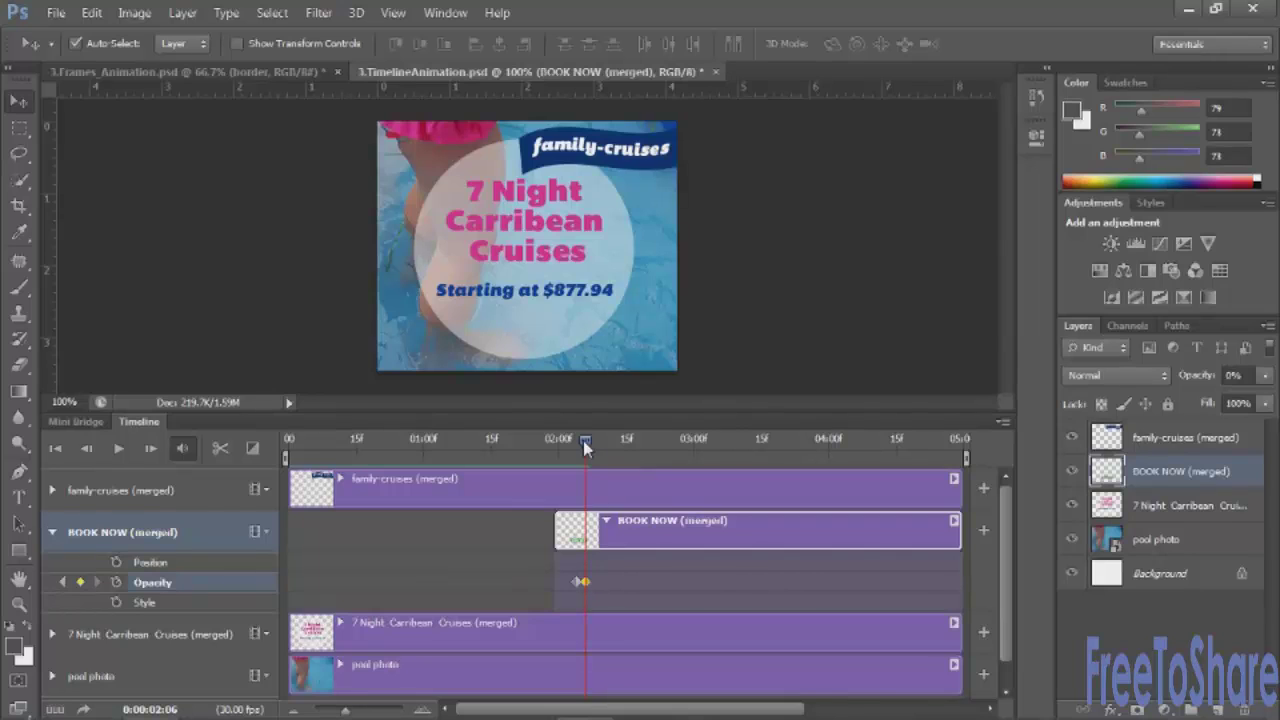
{"action": "left_click_drag", "start_coordinate": [585, 442], "coordinate": [694, 443]}
{"action": "left_click", "coordinate": [81, 582]}
{"action": "left_click_drag", "start_coordinate": [692, 441], "coordinate": [701, 447]}
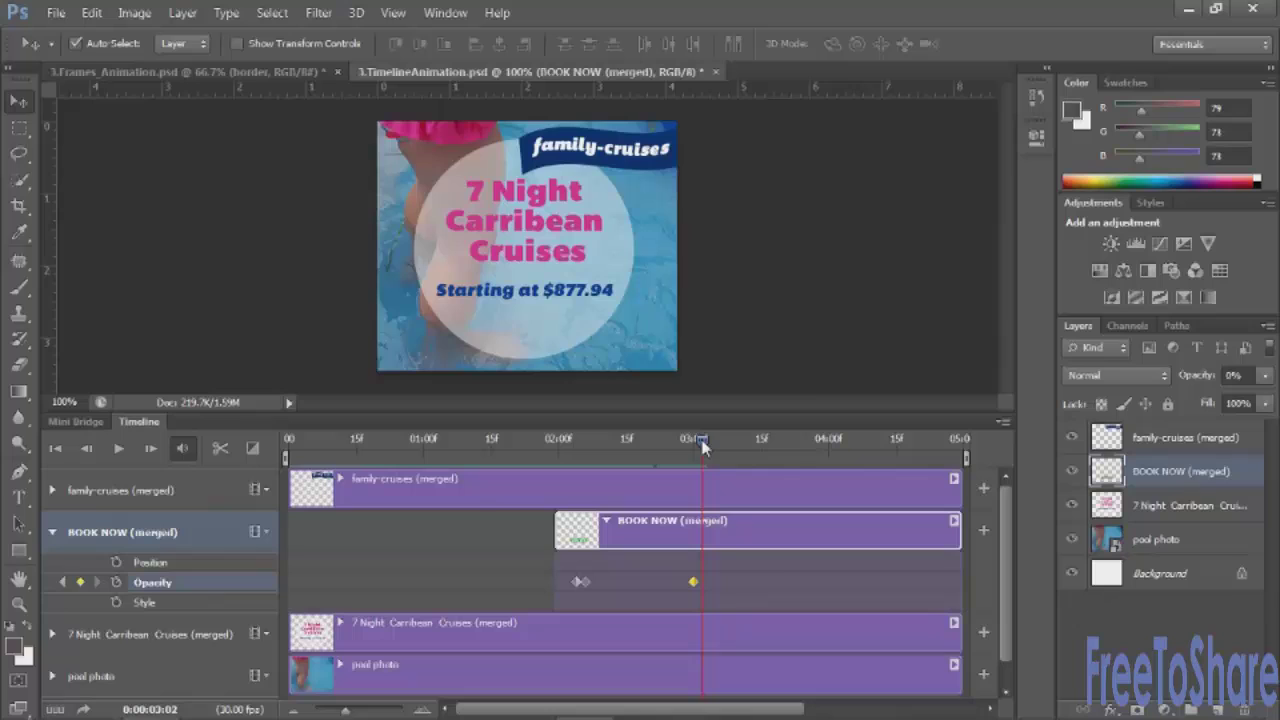
{"action": "left_click", "coordinate": [81, 582]}
{"action": "left_click", "coordinate": [1265, 375]}
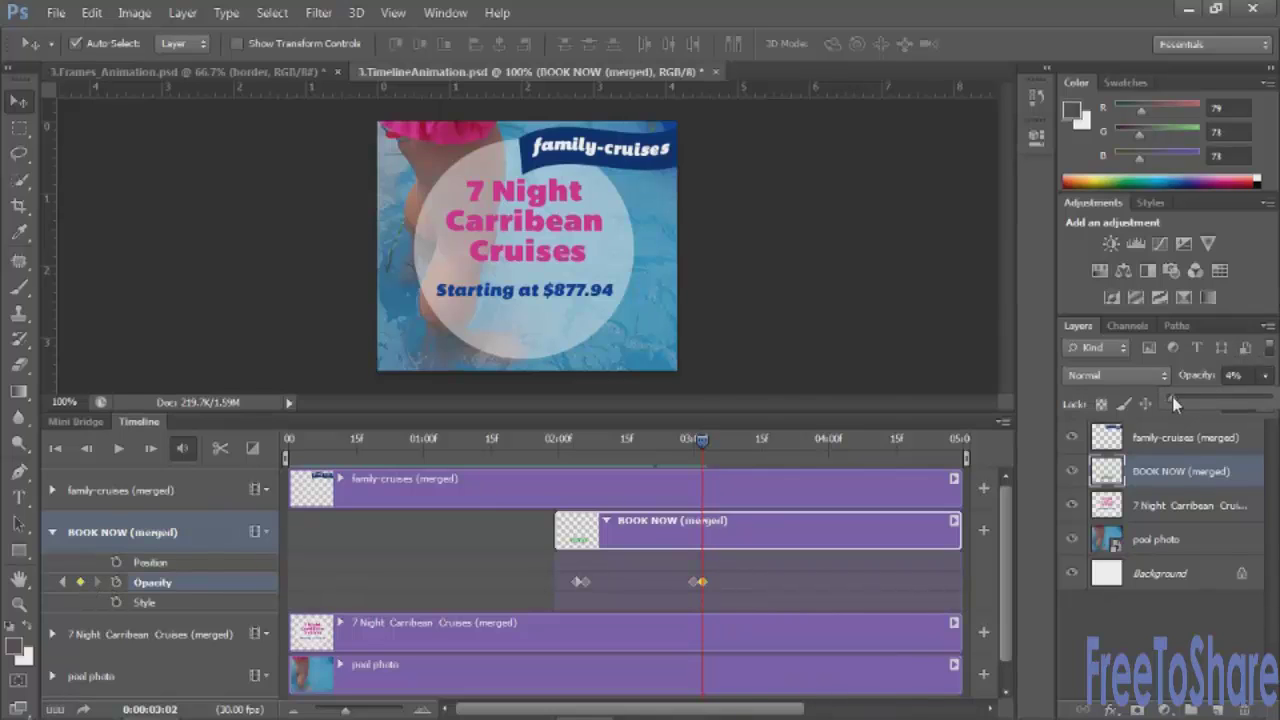
{"action": "left_click_drag", "start_coordinate": [1172, 400], "coordinate": [1276, 400]}
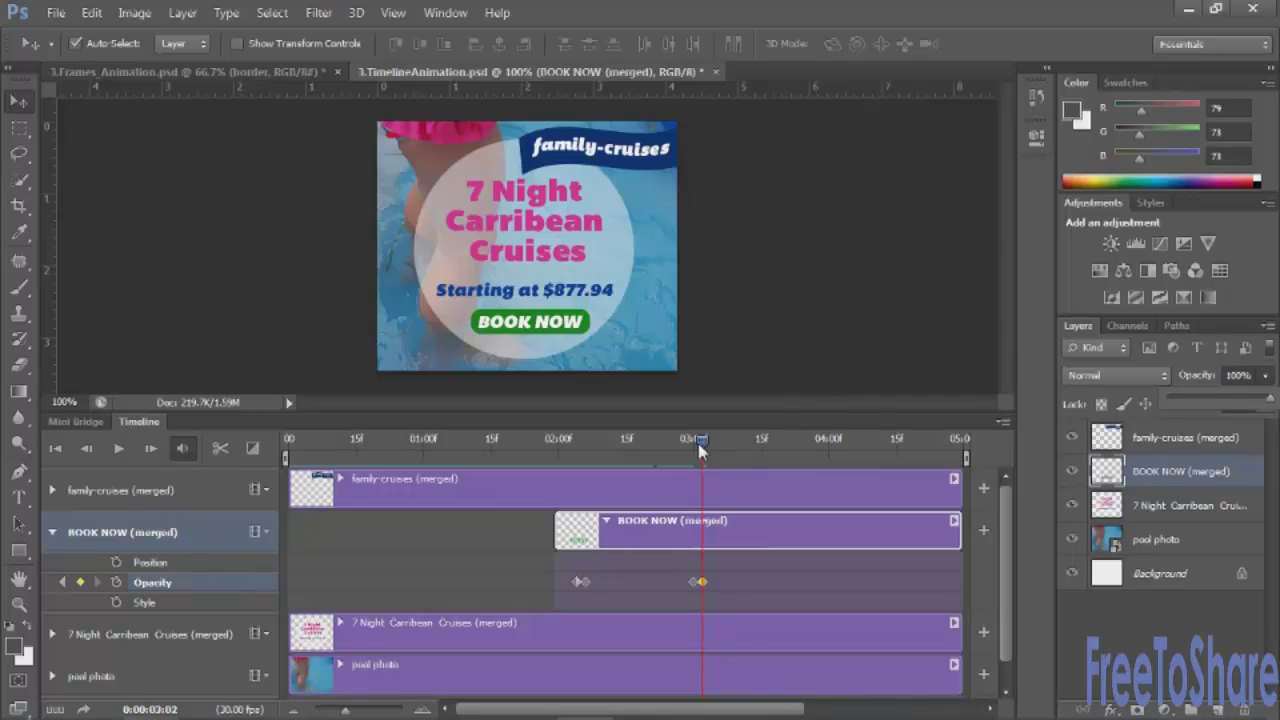
{"action": "mouse_move", "coordinate": [698, 450]}
{"action": "left_mouse_down"}
{"action": "mouse_move", "coordinate": [543, 442]}
{"action": "mouse_move", "coordinate": [828, 457]}
{"action": "left_mouse_up"}
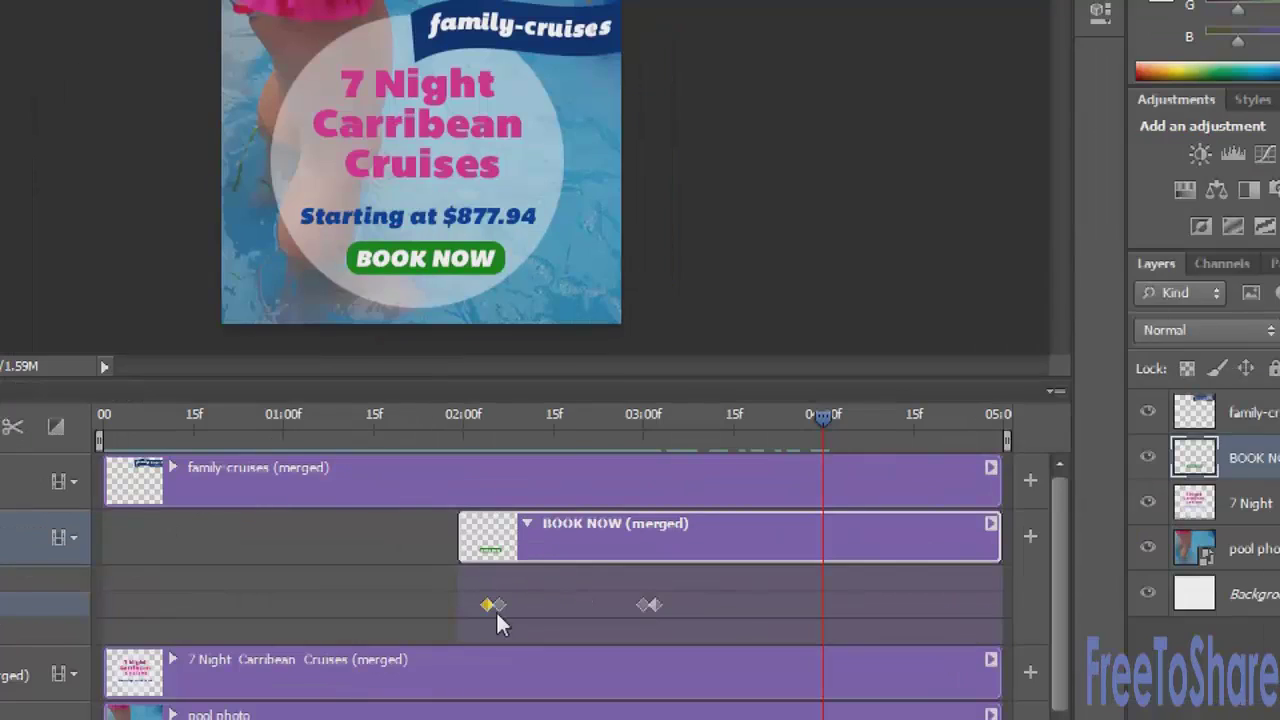
Step: Copy the selected BOOK NOW opacity keyframes and paste them at 04:00
{"action": "right_click", "coordinate": [499, 603]}
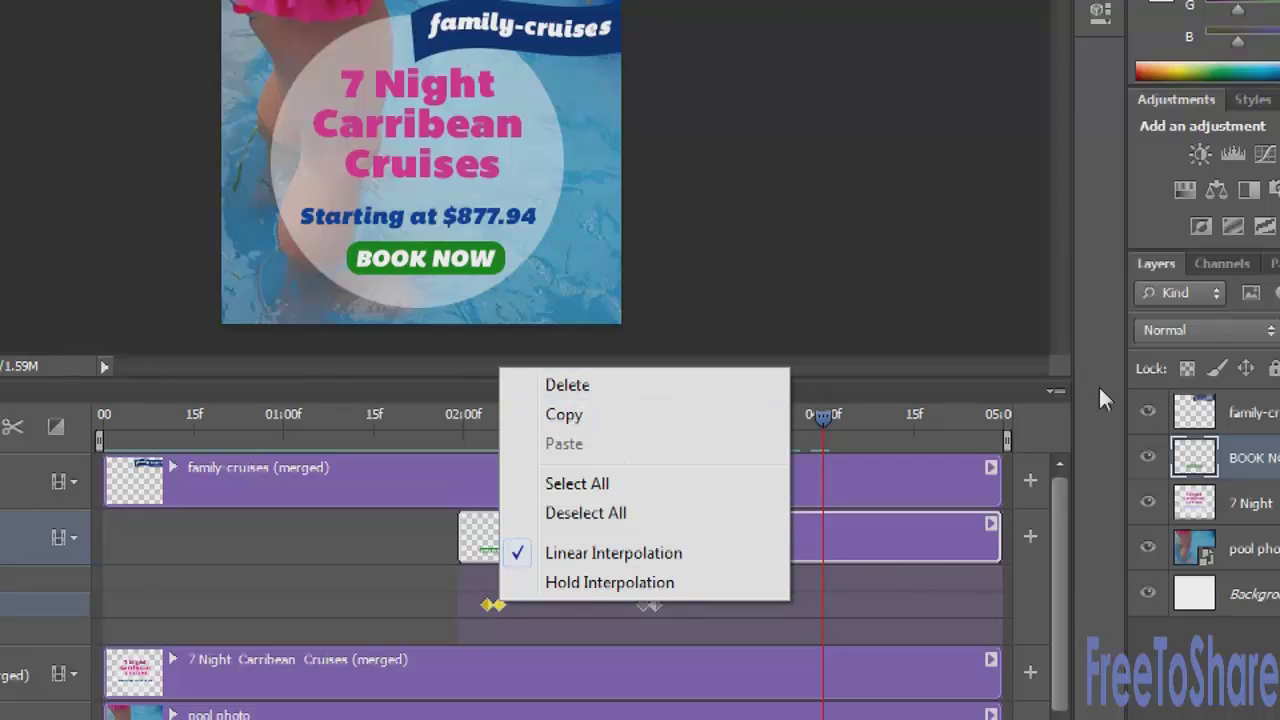
{"action": "left_click", "coordinate": [1055, 393]}
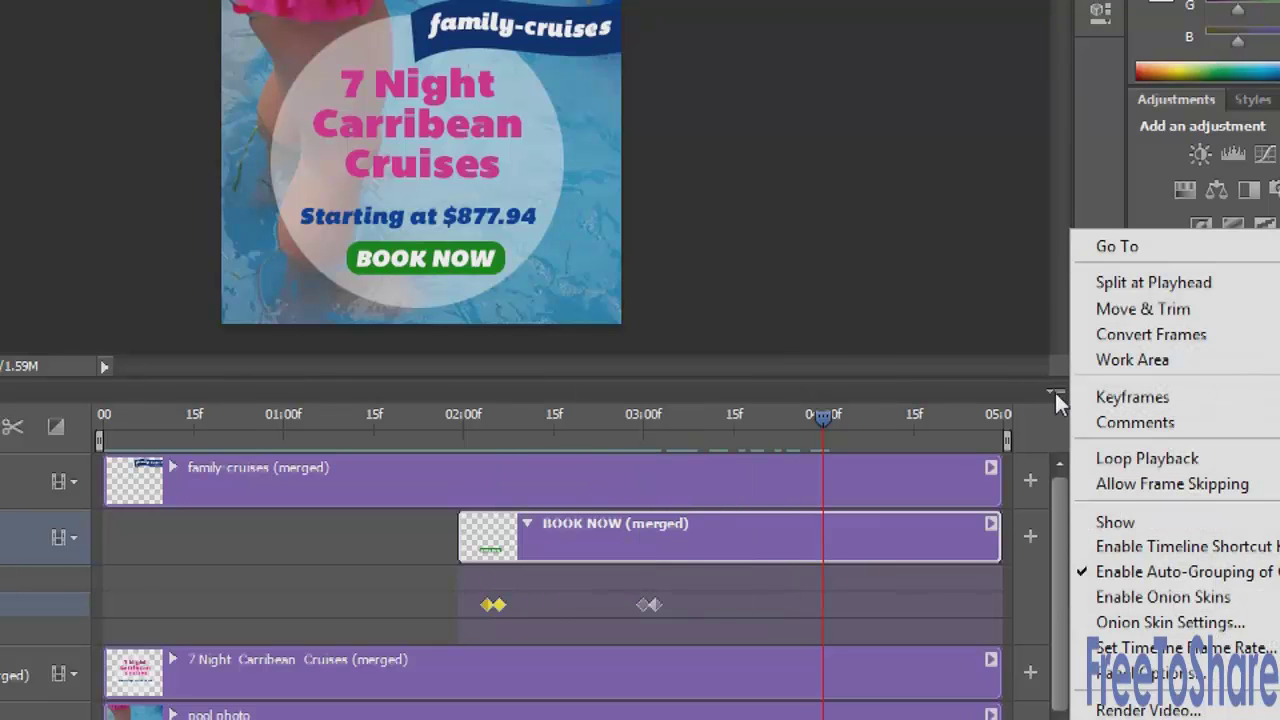
{"action": "mouse_move", "coordinate": [1132, 397]}
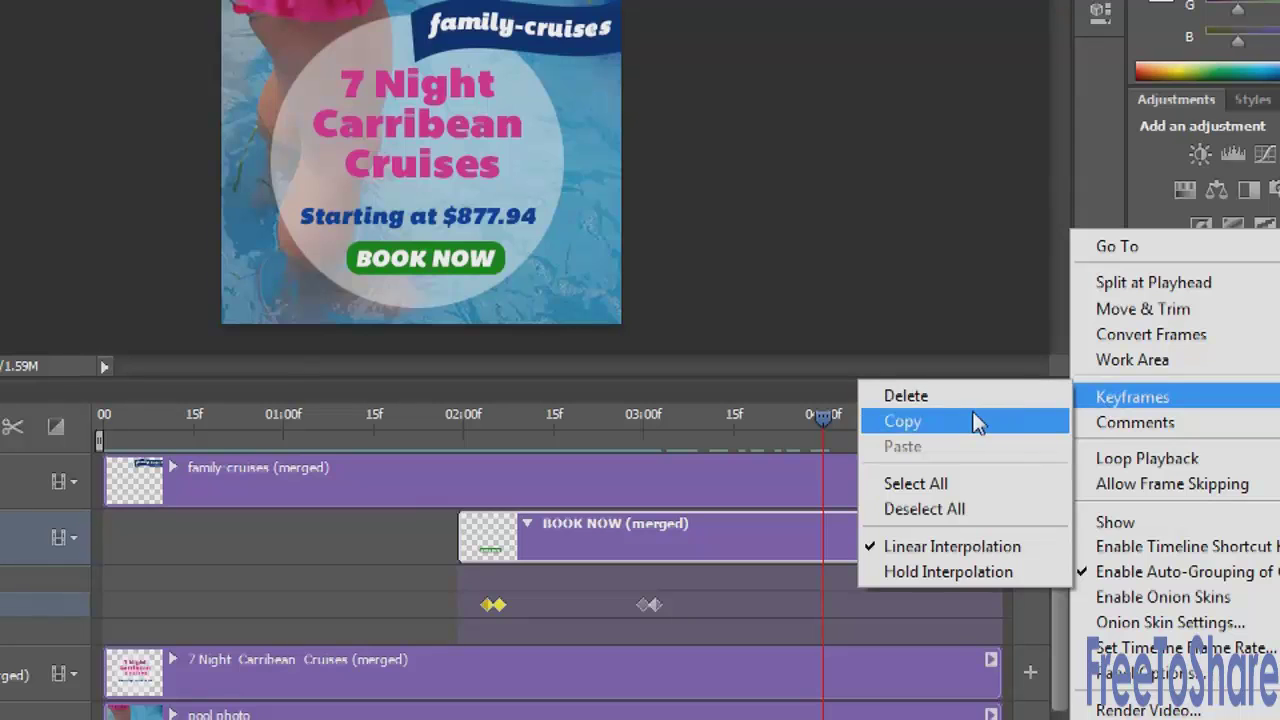
{"action": "left_click", "coordinate": [975, 421]}
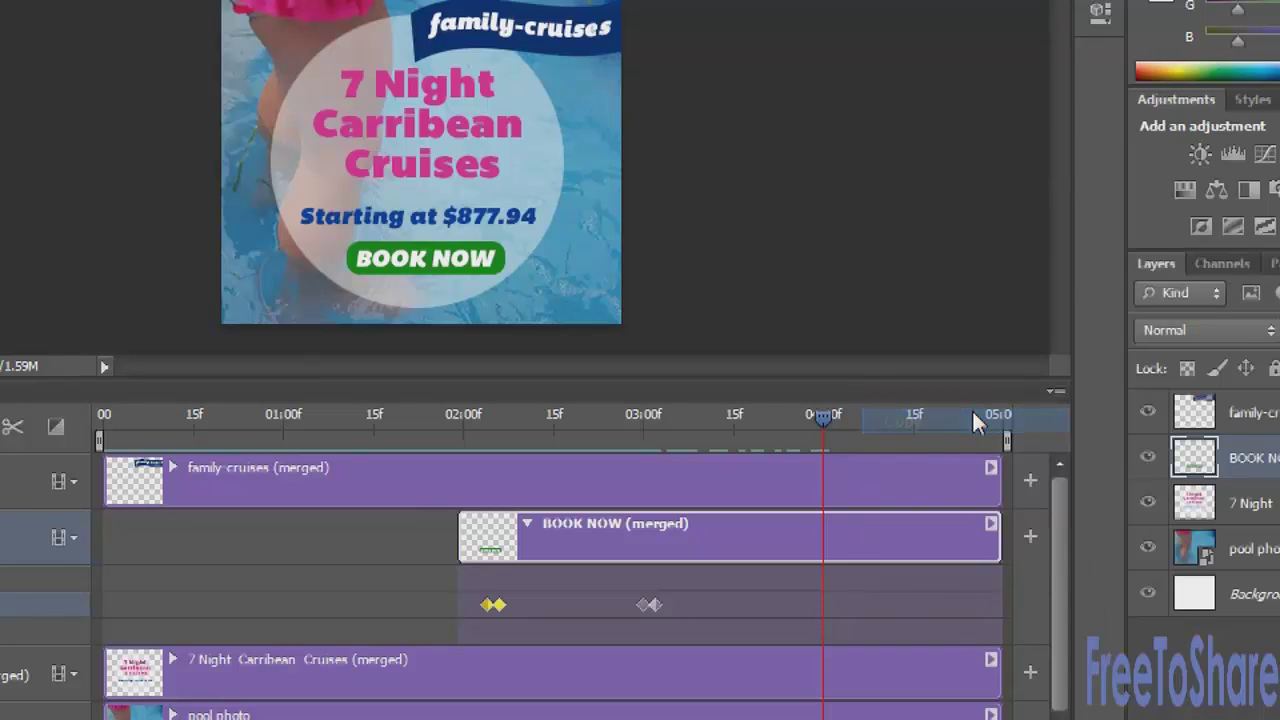
{"action": "left_click", "coordinate": [822, 607]}
{"action": "left_click", "coordinate": [1055, 390]}
{"action": "mouse_move", "coordinate": [1132, 397]}
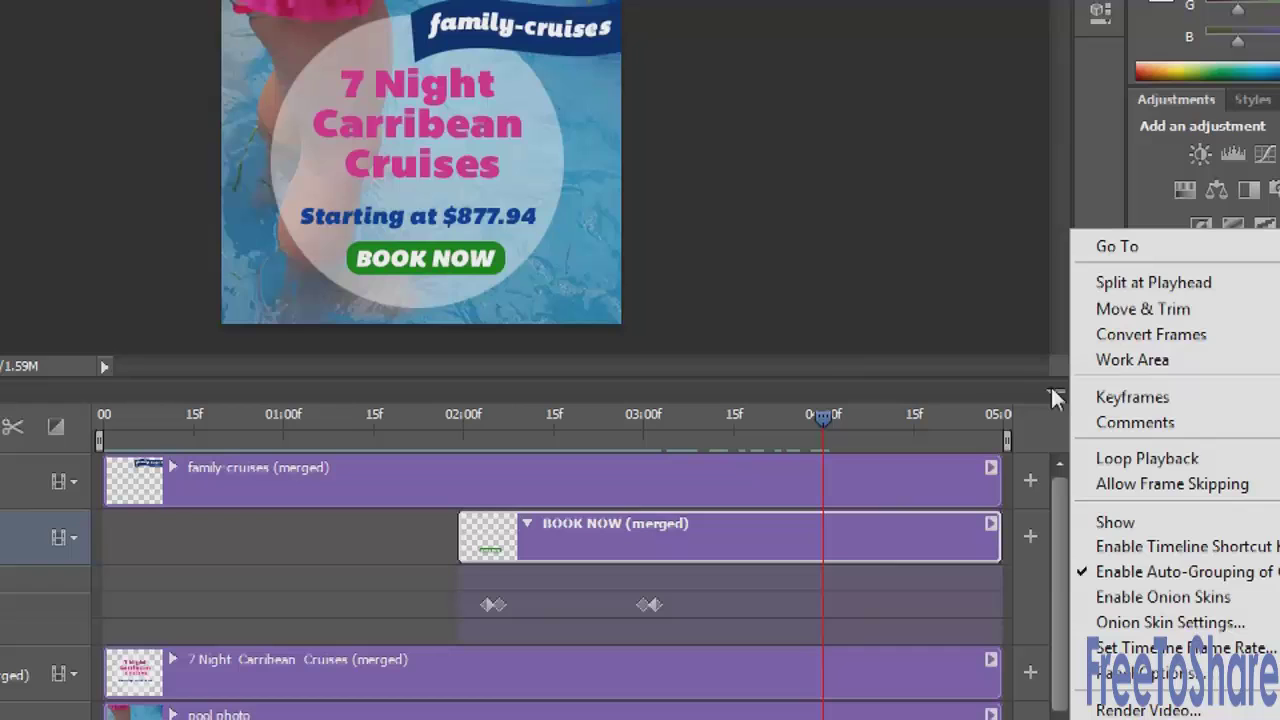
{"action": "left_click", "coordinate": [932, 447]}
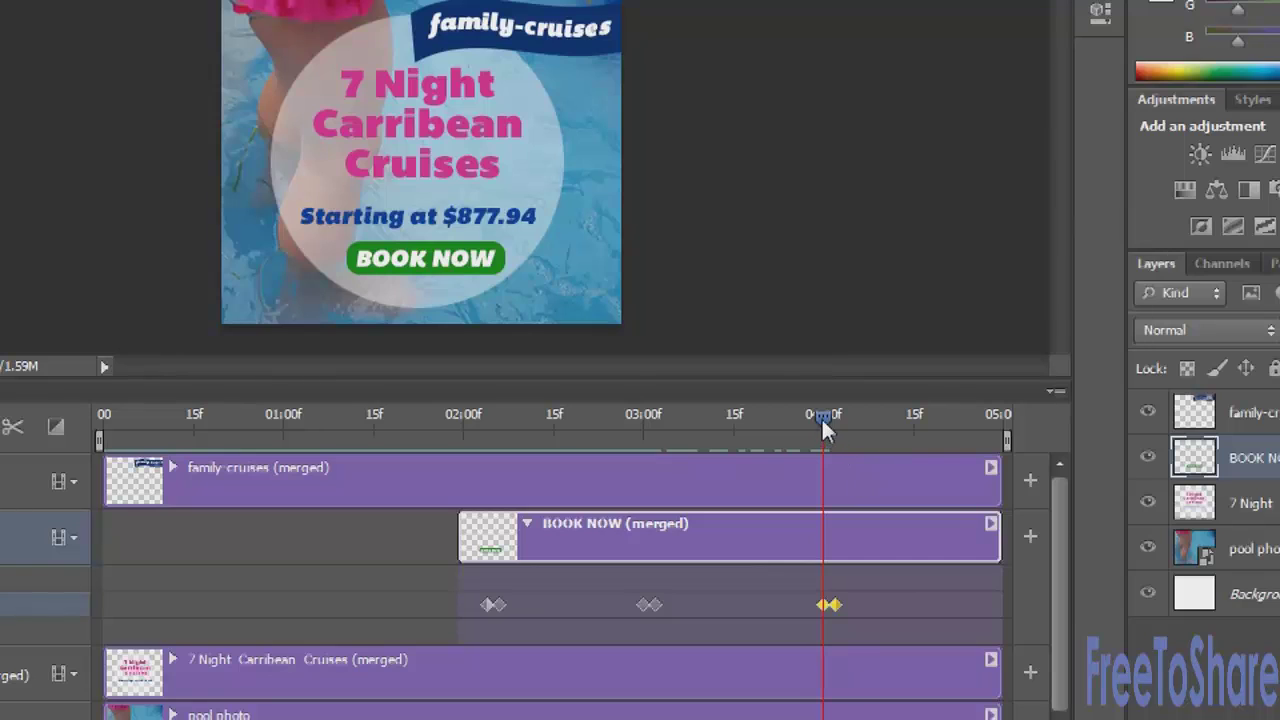
Step: Paste the 03:00 opacity keyframes at the timeline end, shifted just before 05:00
{"action": "left_click_drag", "start_coordinate": [822, 428], "coordinate": [998, 420]}
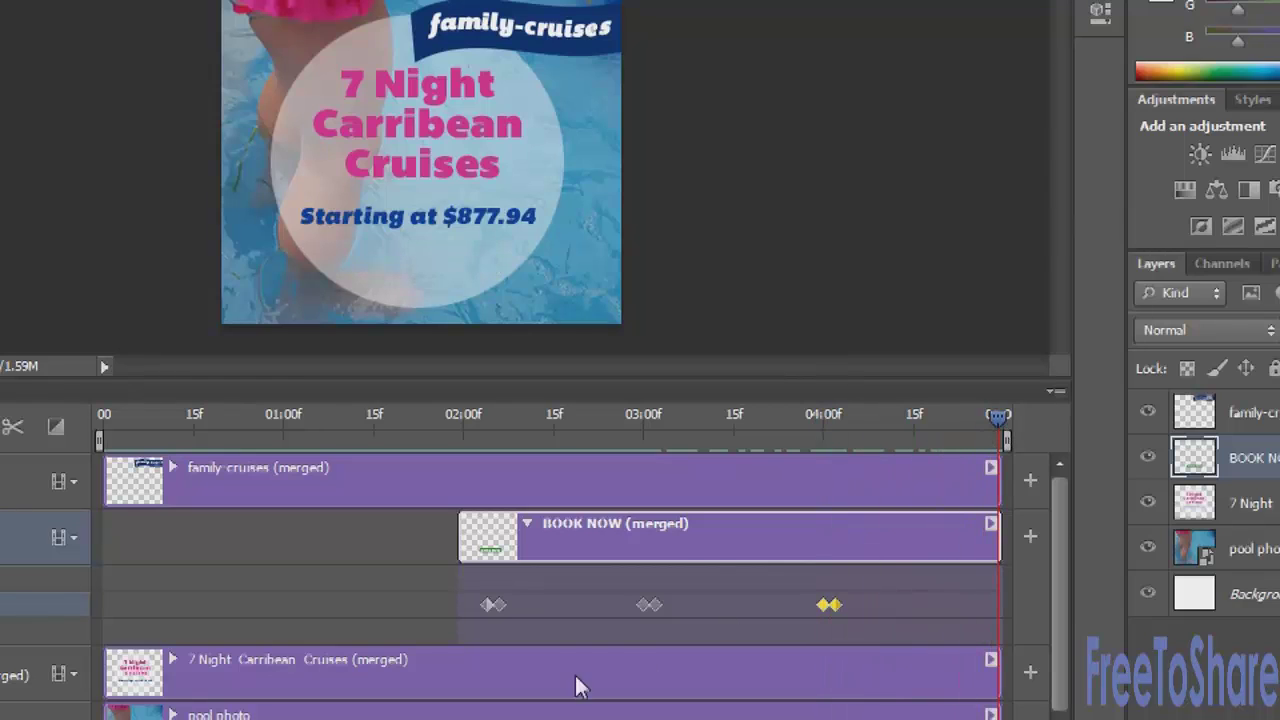
{"action": "left_click", "coordinate": [646, 605]}
{"action": "right_click", "coordinate": [650, 605]}
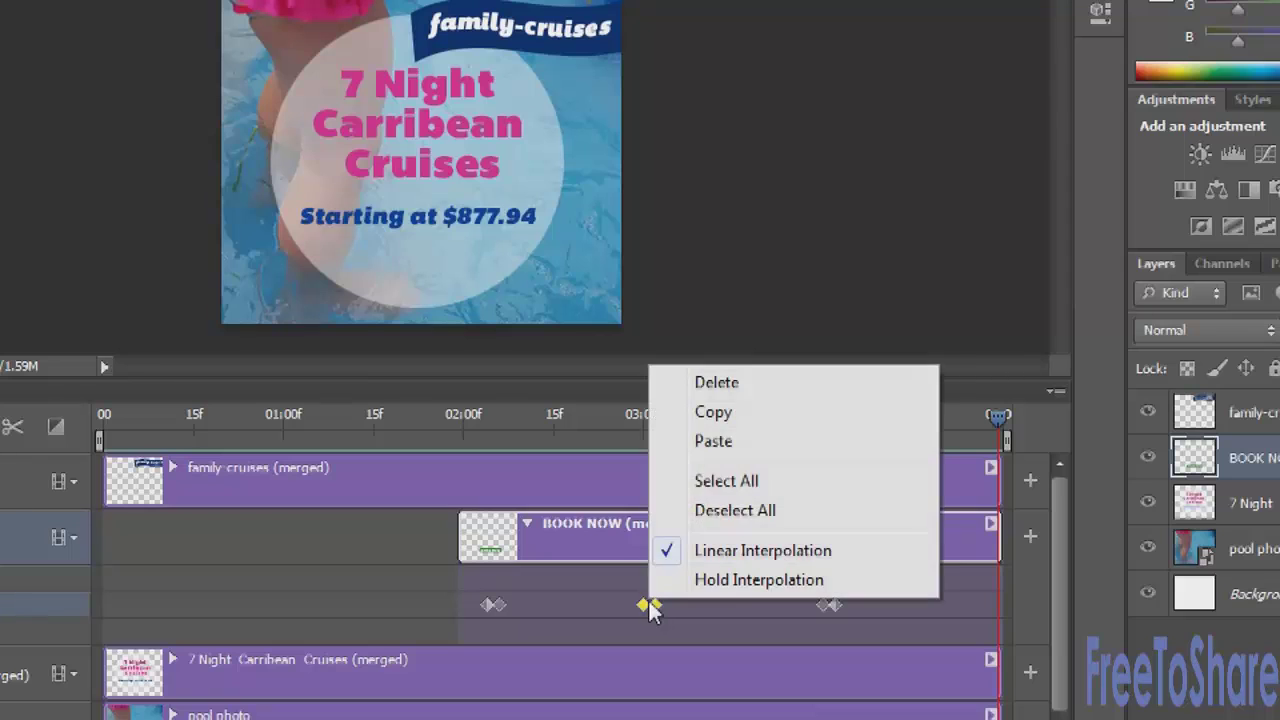
{"action": "left_click", "coordinate": [720, 413]}
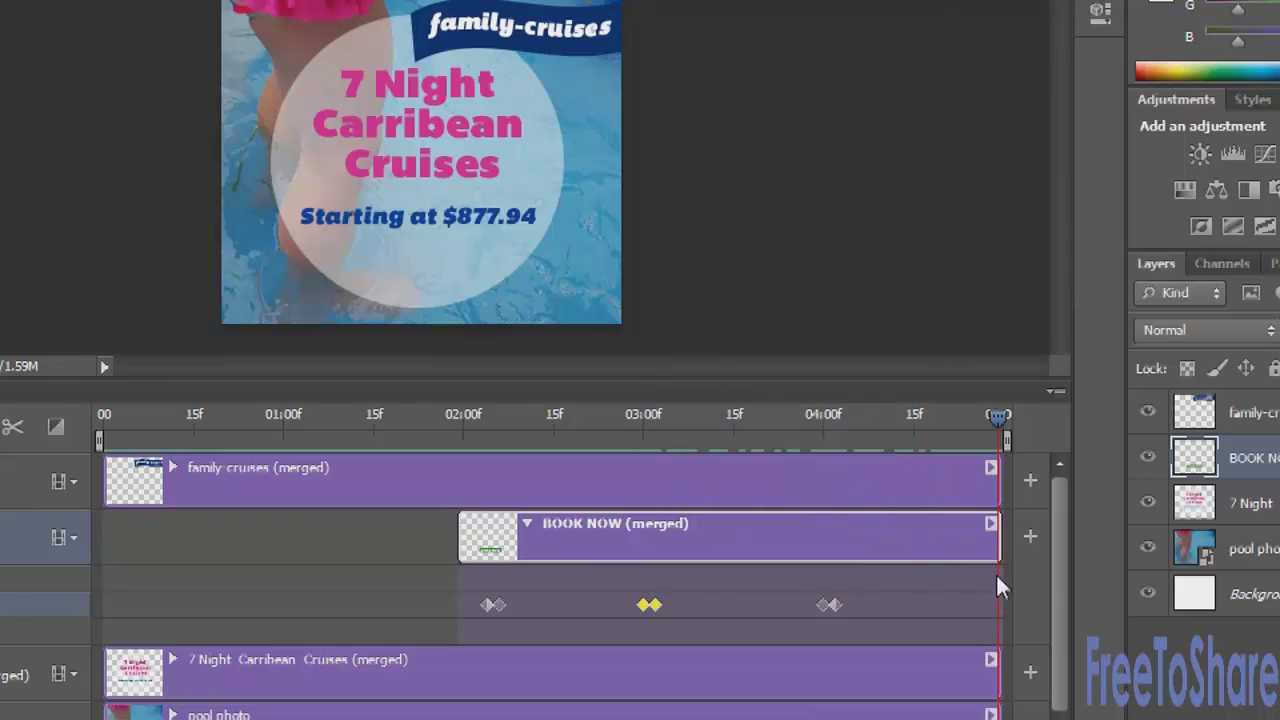
{"action": "left_click", "coordinate": [997, 604]}
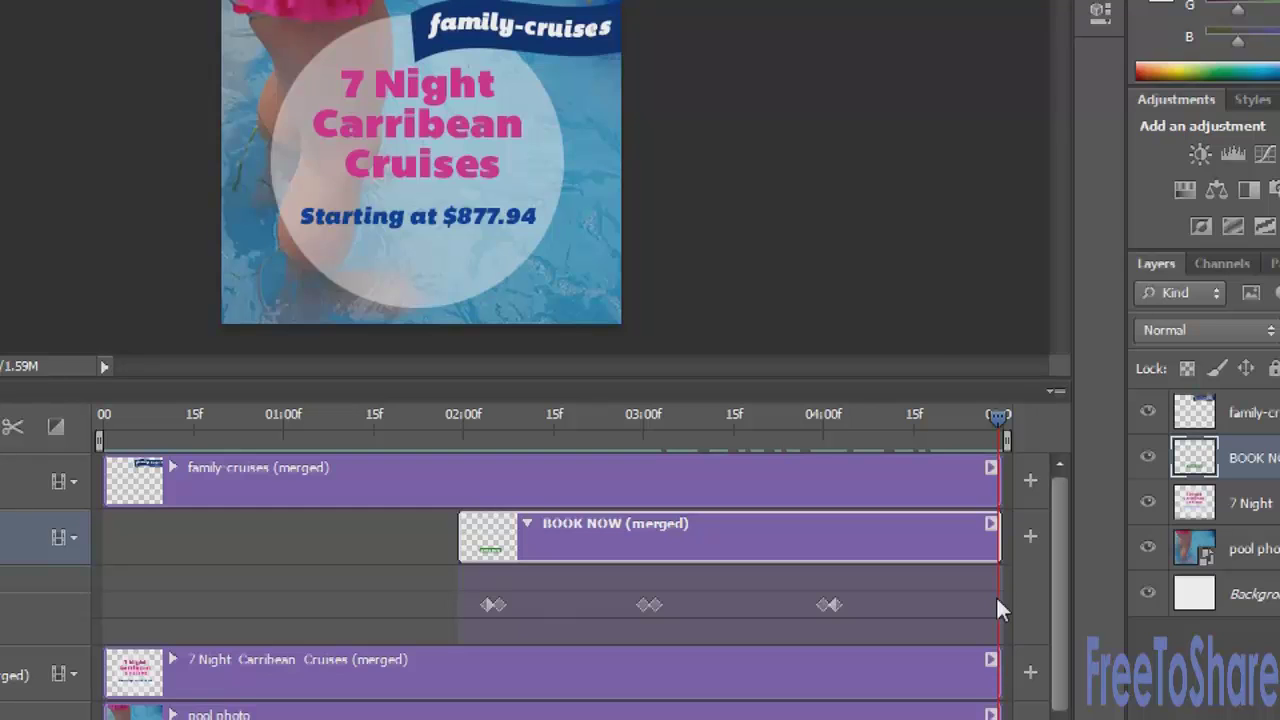
{"action": "left_click", "coordinate": [1055, 391]}
{"action": "mouse_move", "coordinate": [1151, 334]}
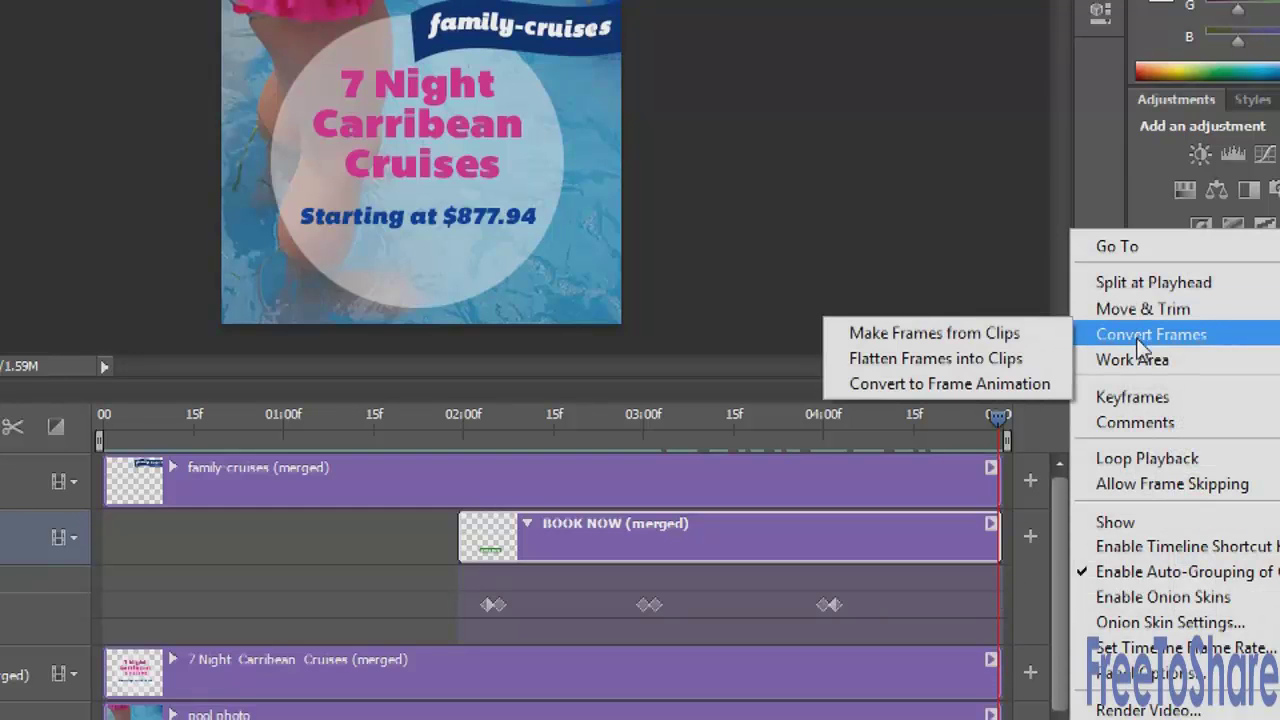
{"action": "left_click", "coordinate": [943, 449]}
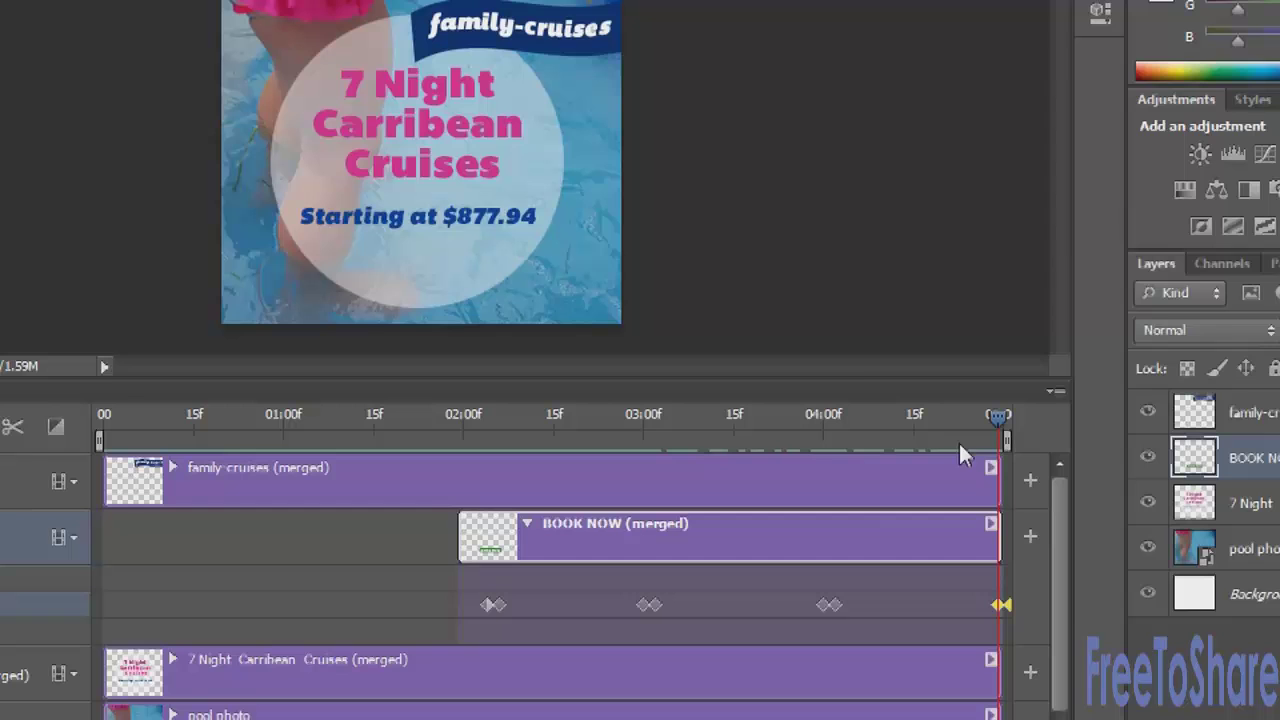
{"action": "mouse_move", "coordinate": [1000, 425]}
{"action": "left_mouse_down"}
{"action": "mouse_move", "coordinate": [373, 420]}
{"action": "mouse_move", "coordinate": [1021, 408]}
{"action": "mouse_move", "coordinate": [879, 405]}
{"action": "left_mouse_up"}
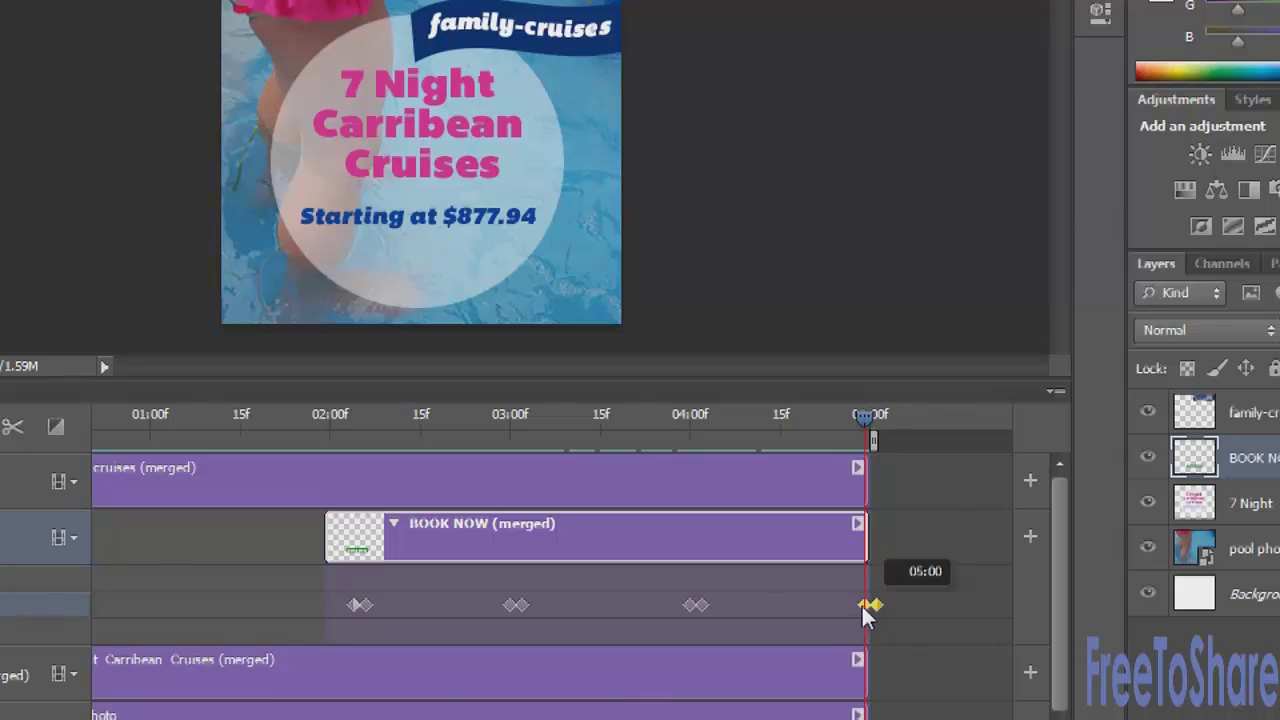
{"action": "left_click_drag", "start_coordinate": [857, 610], "coordinate": [796, 606]}
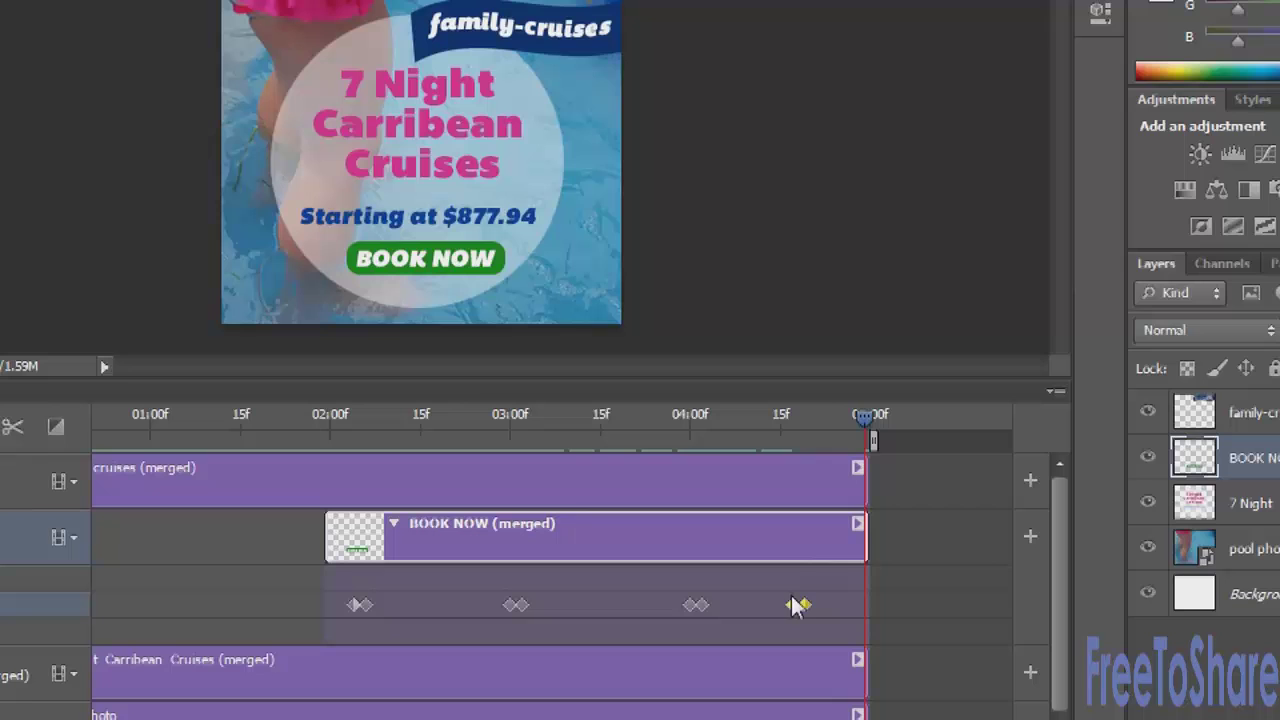
{"action": "left_click_drag", "start_coordinate": [870, 432], "coordinate": [30, 410]}
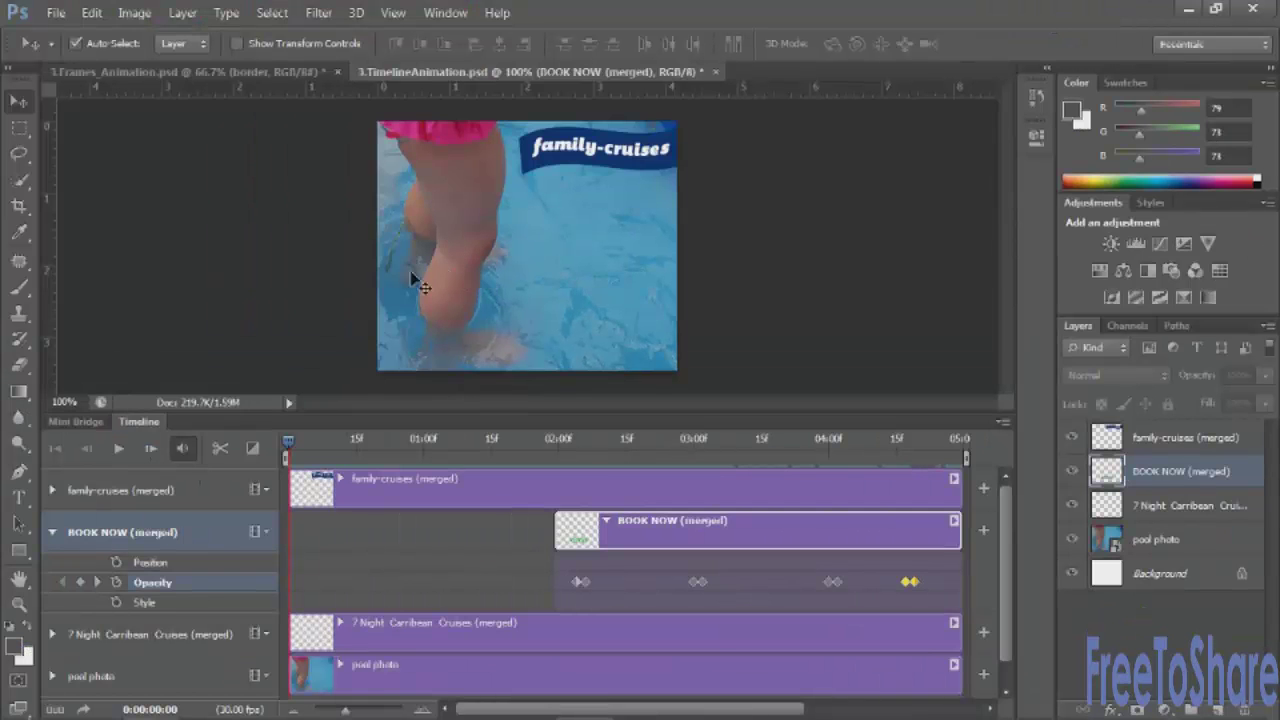
Step: Preview the animation, move the third opacity keyframe to about 03:24, and scrub to check
{"action": "left_click", "coordinate": [118, 451]}
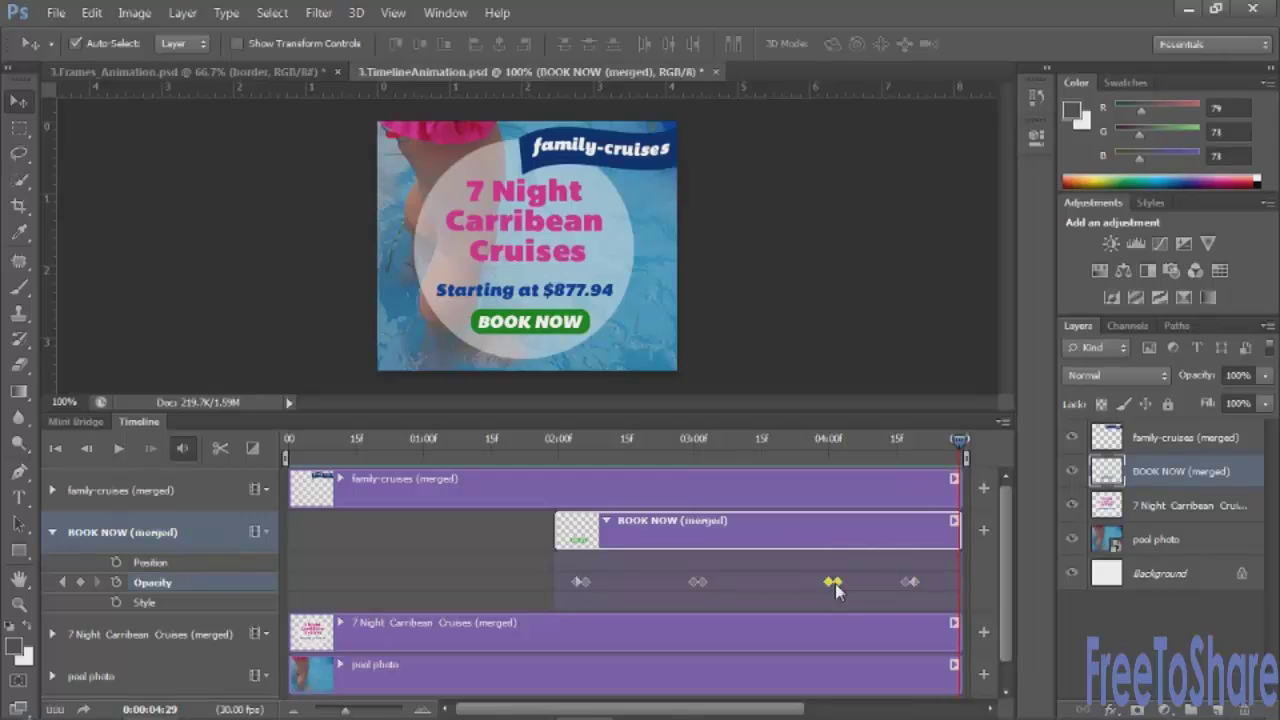
{"action": "left_click_drag", "start_coordinate": [830, 586], "coordinate": [803, 575]}
{"action": "left_click_drag", "start_coordinate": [957, 447], "coordinate": [251, 451]}
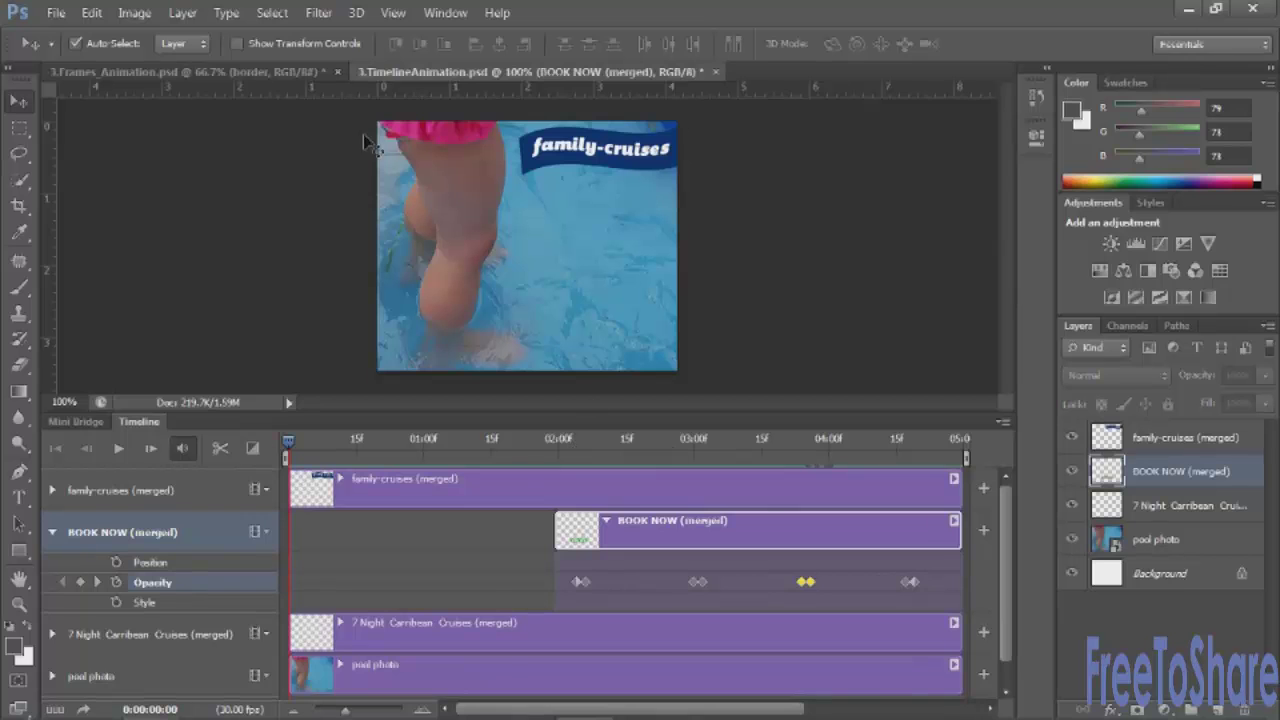
Step: In Save for Web, set the GIF to 256 colours with Forever looping
{"action": "left_click", "coordinate": [56, 13]}
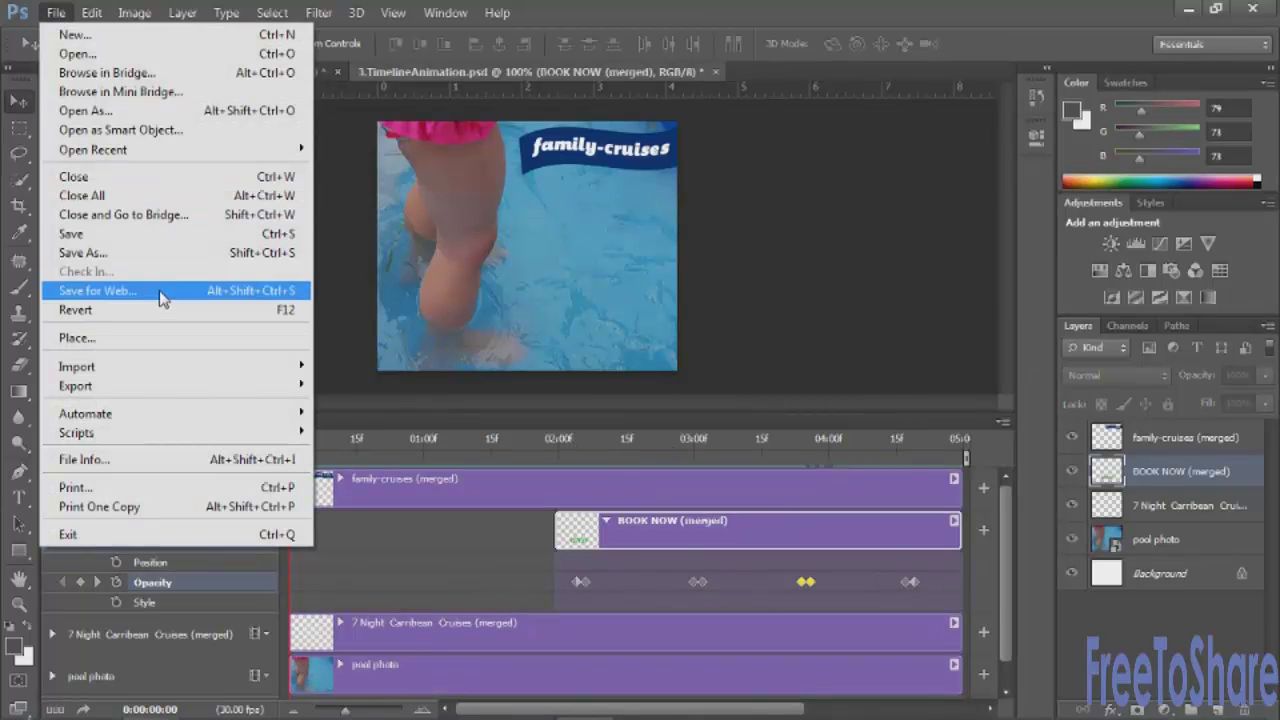
{"action": "left_click", "coordinate": [160, 249]}
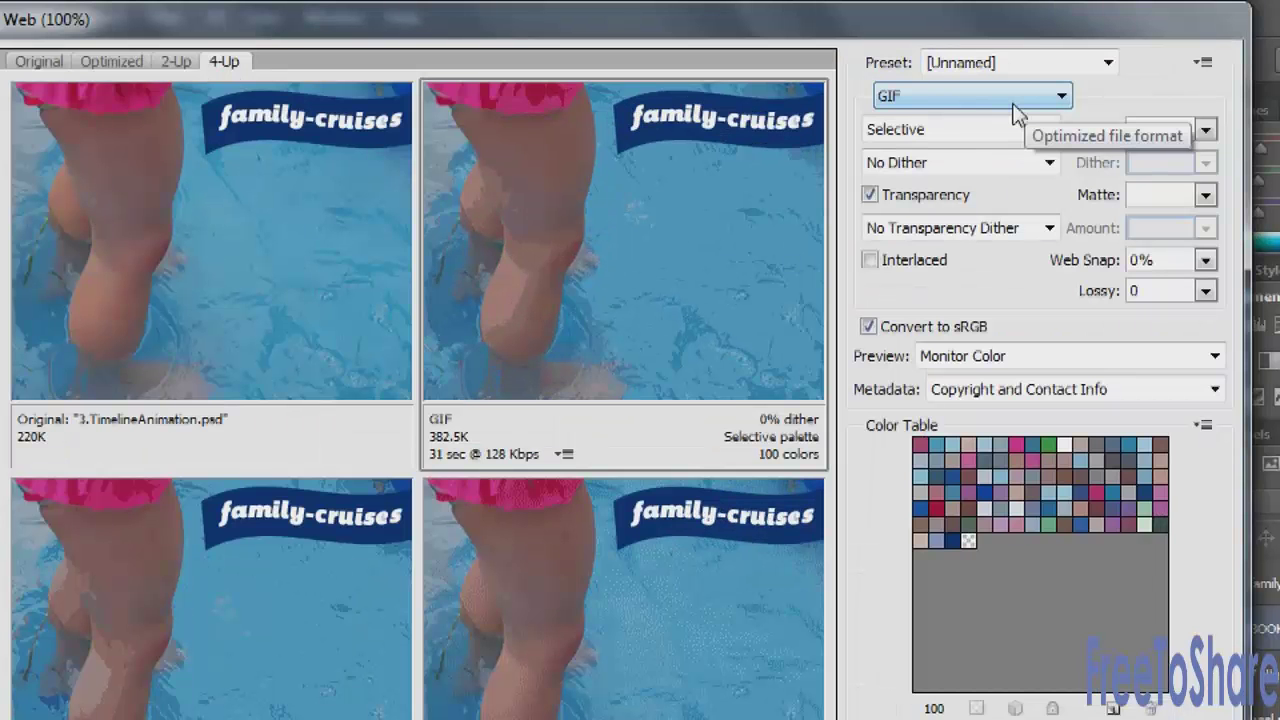
{"action": "left_click", "coordinate": [1205, 129]}
{"action": "left_click", "coordinate": [1155, 370]}
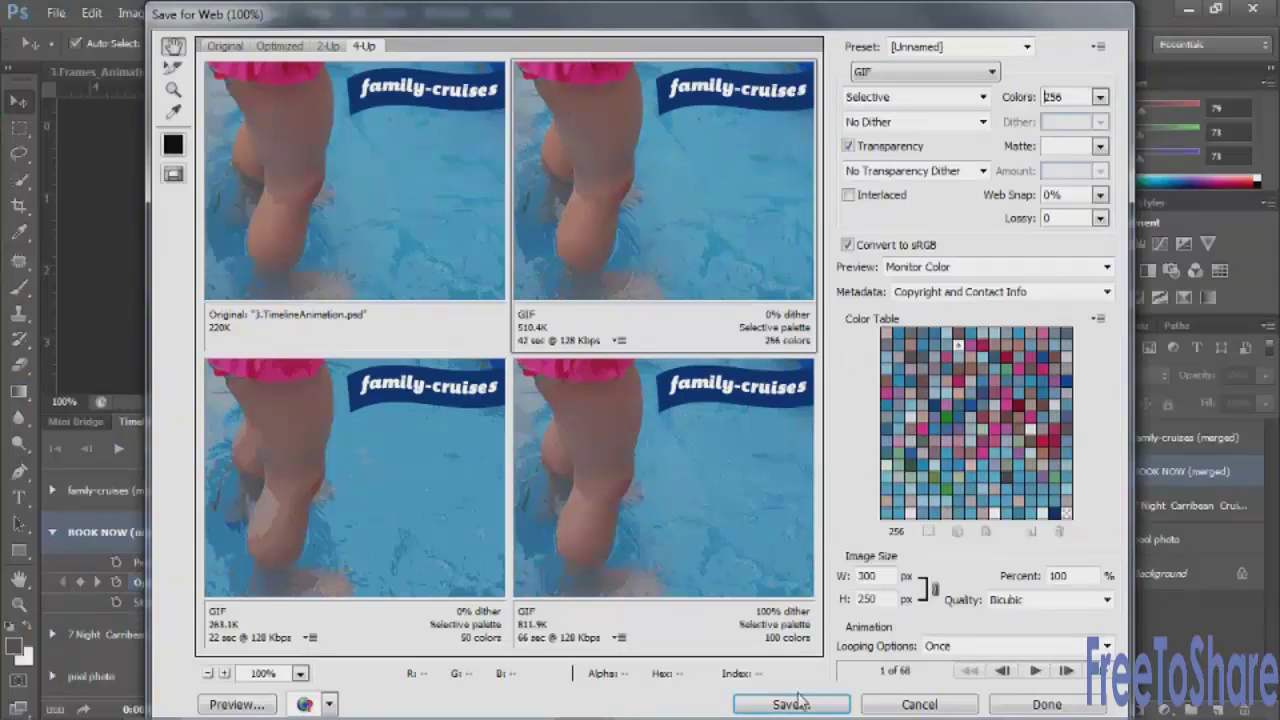
{"action": "left_click", "coordinate": [798, 700]}
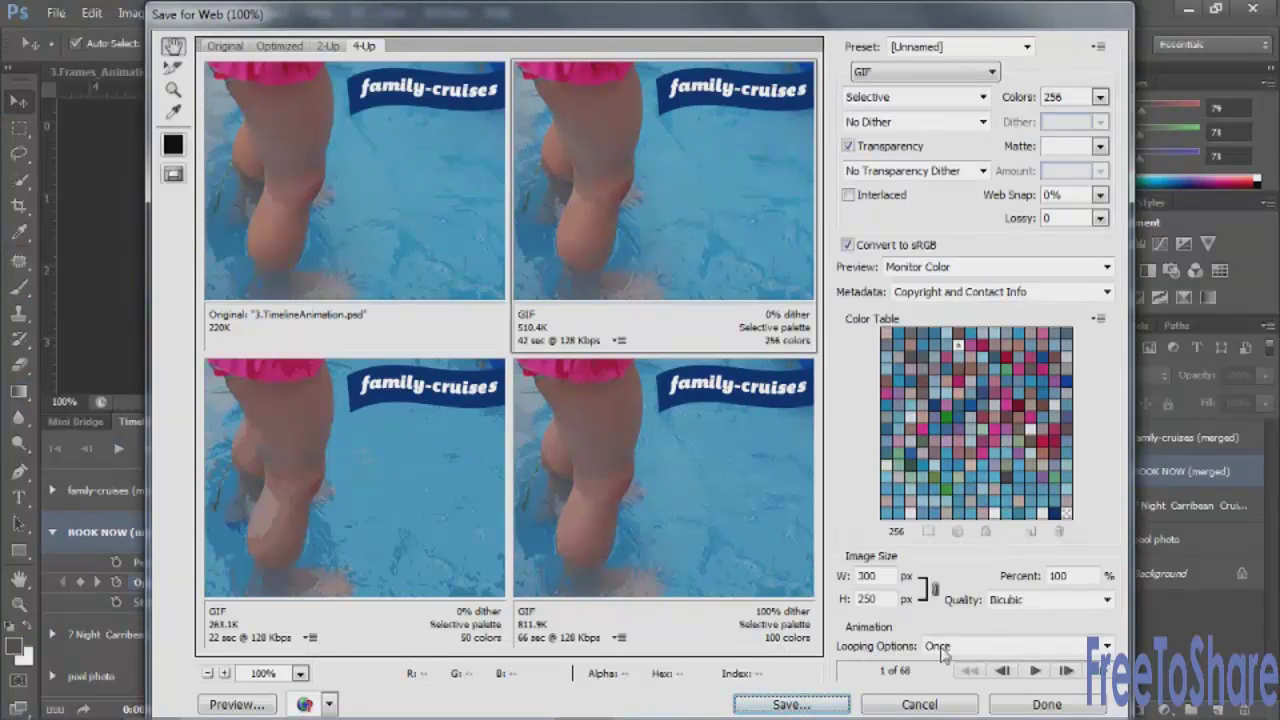
{"action": "left_click", "coordinate": [971, 645]}
{"action": "left_click", "coordinate": [977, 592]}
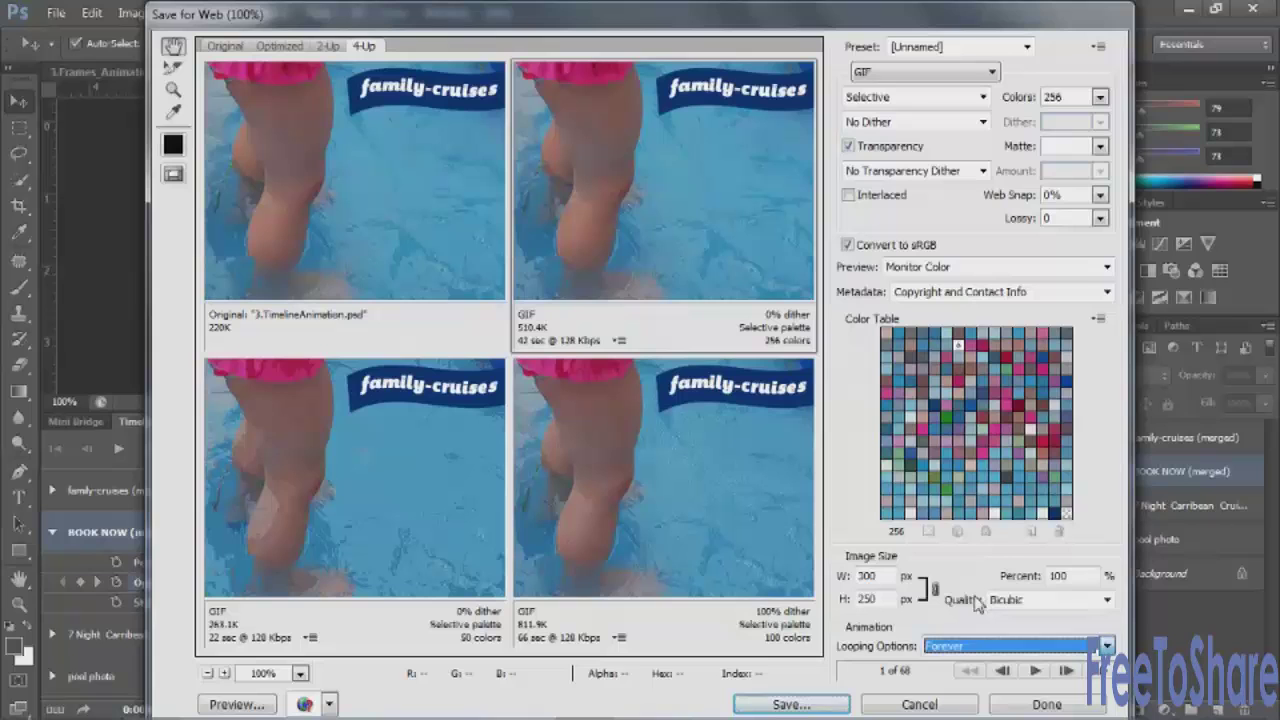
Step: Save the GIF as timelineanimation.gif and drag it into Chrome to play
{"action": "left_click", "coordinate": [788, 705]}
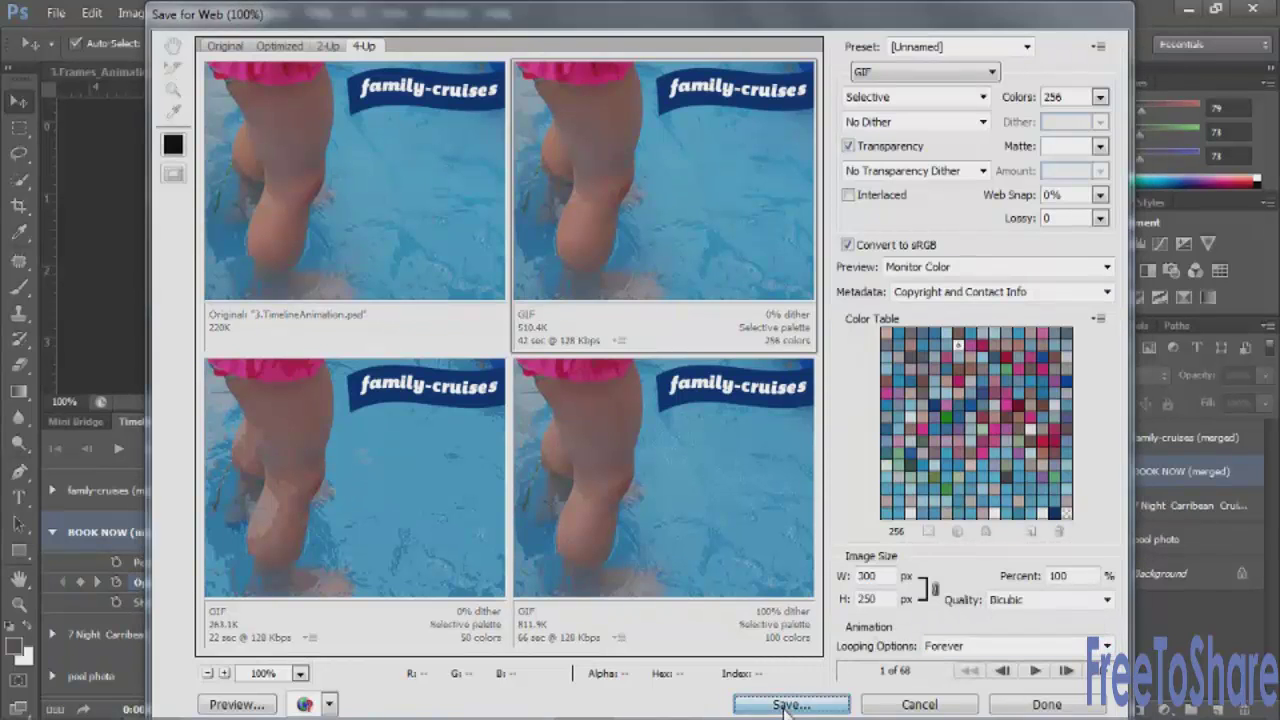
{"action": "type", "text": "timelineanimation"}
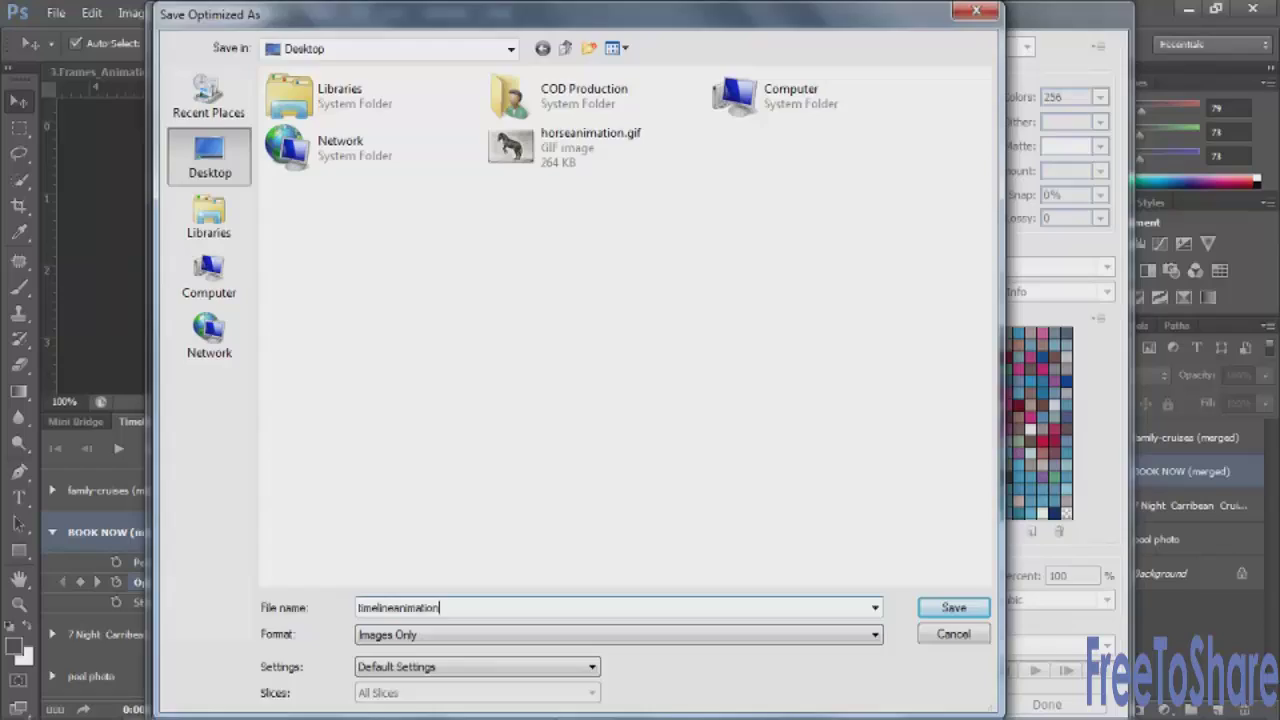
{"action": "key", "text": "Return"}
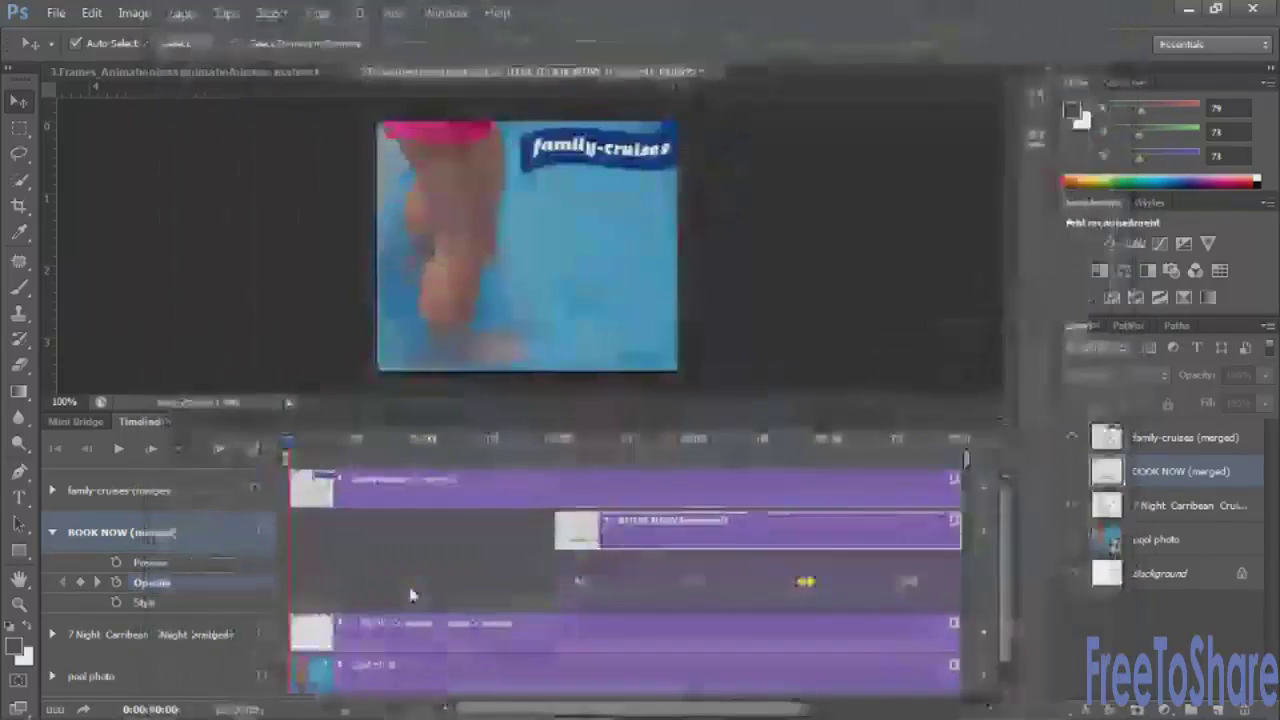
{"action": "left_click", "coordinate": [1188, 12]}
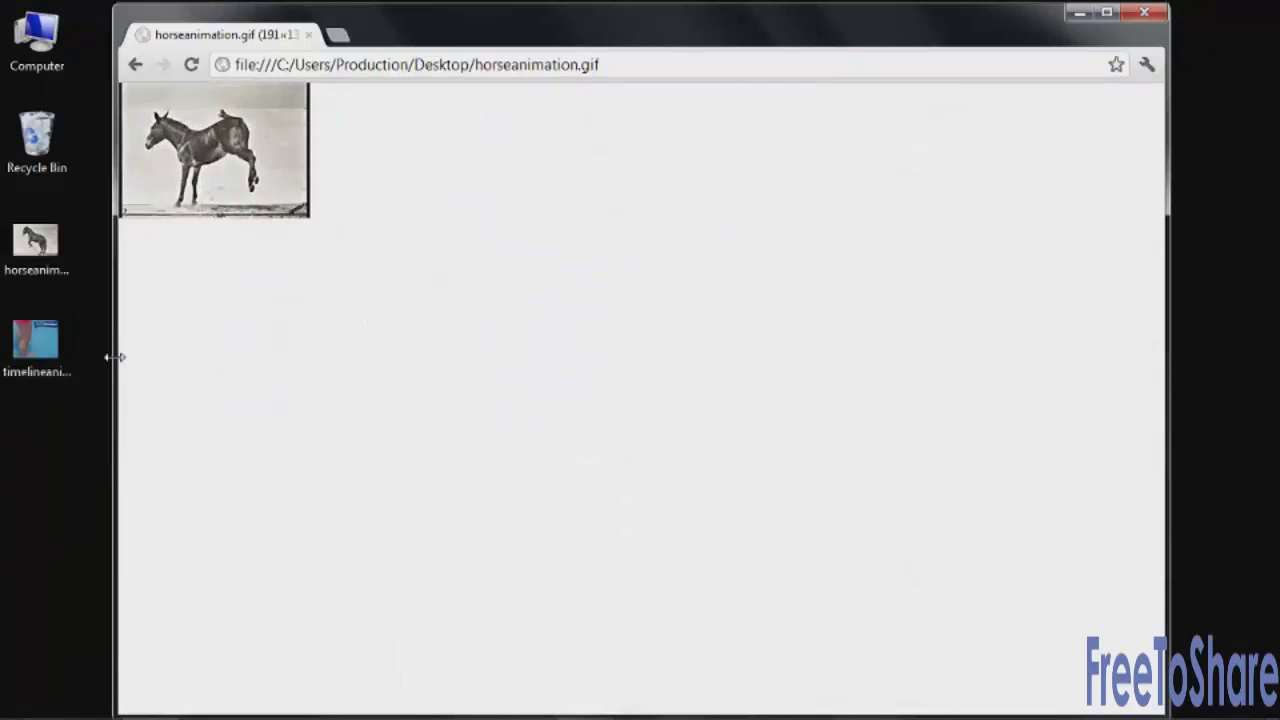
{"action": "left_click_drag", "start_coordinate": [50, 340], "coordinate": [440, 328]}
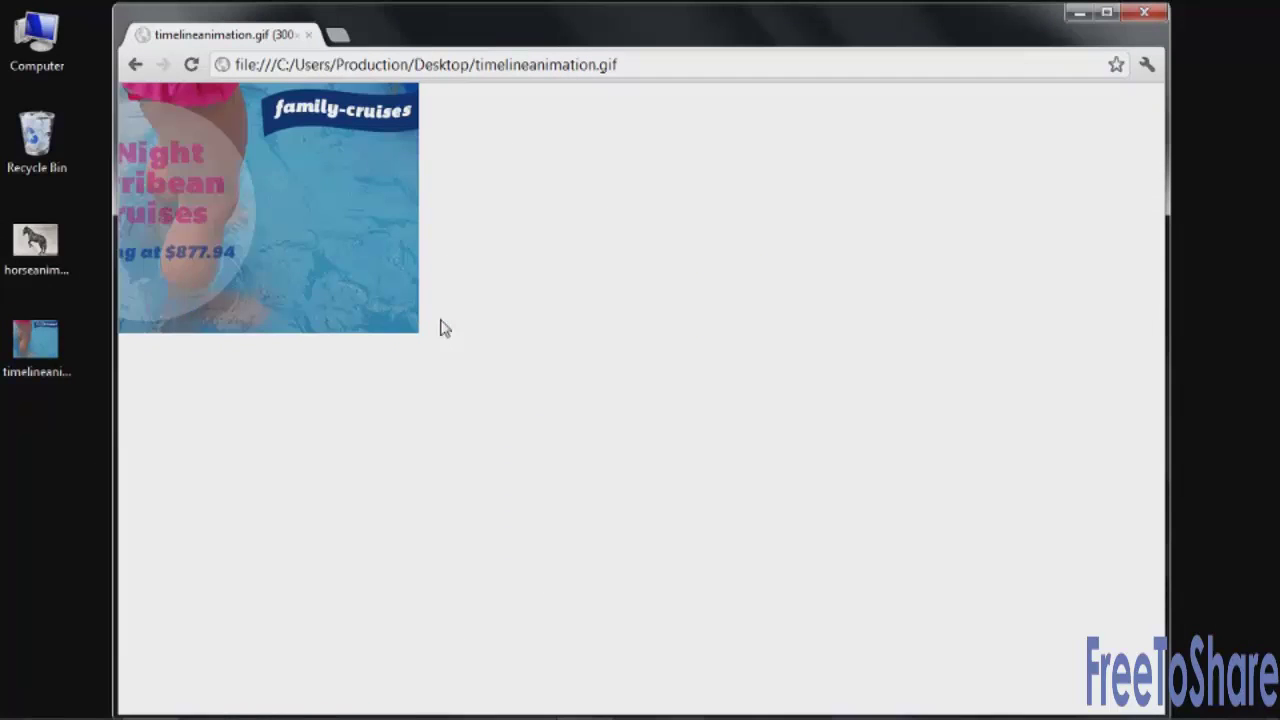